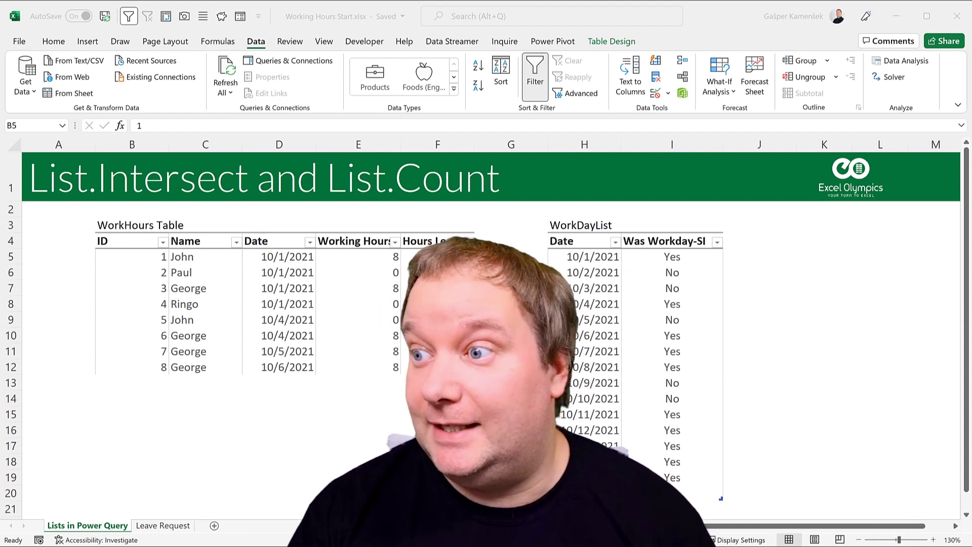
Review the WorkHours table: the names, the 10/1/2021 rows, the working hours and Paul's 80 leave hours
left_click(196, 255)
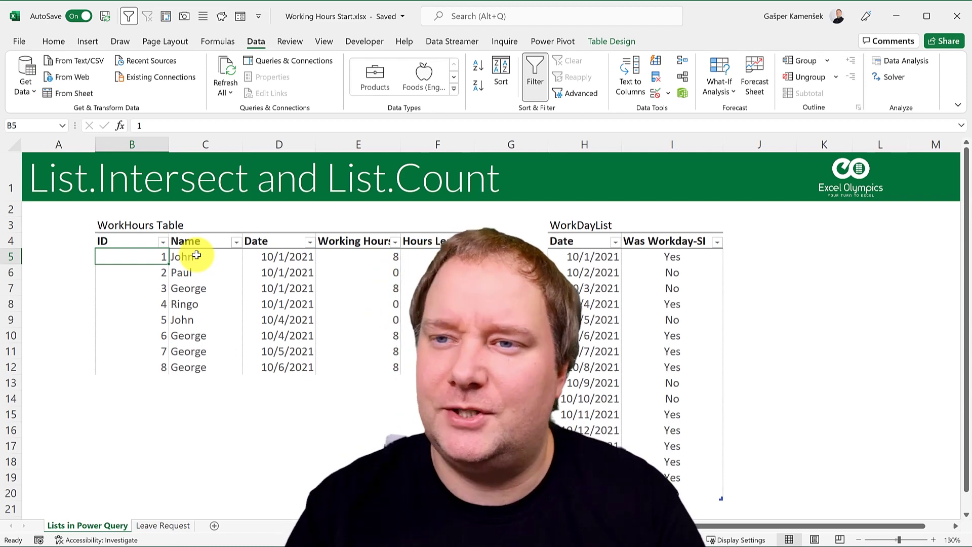
left_click(57, 178)
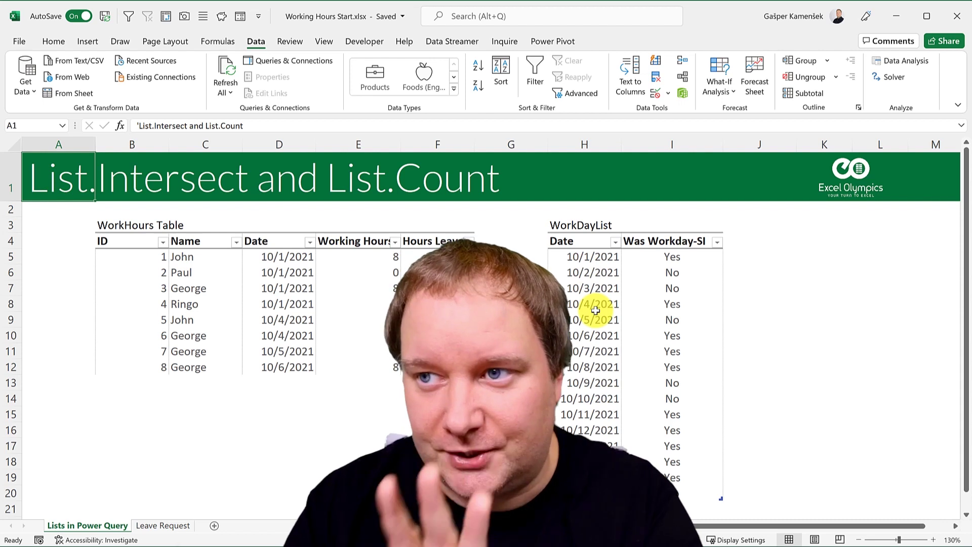
left_click_drag(193, 256, 199, 367)
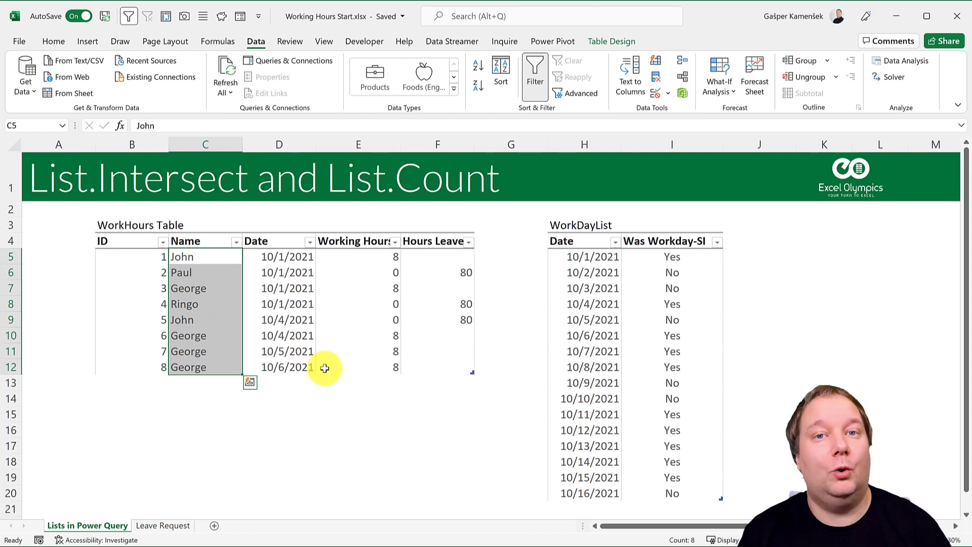
left_click_drag(277, 256, 276, 304)
left_click_drag(198, 256, 200, 299)
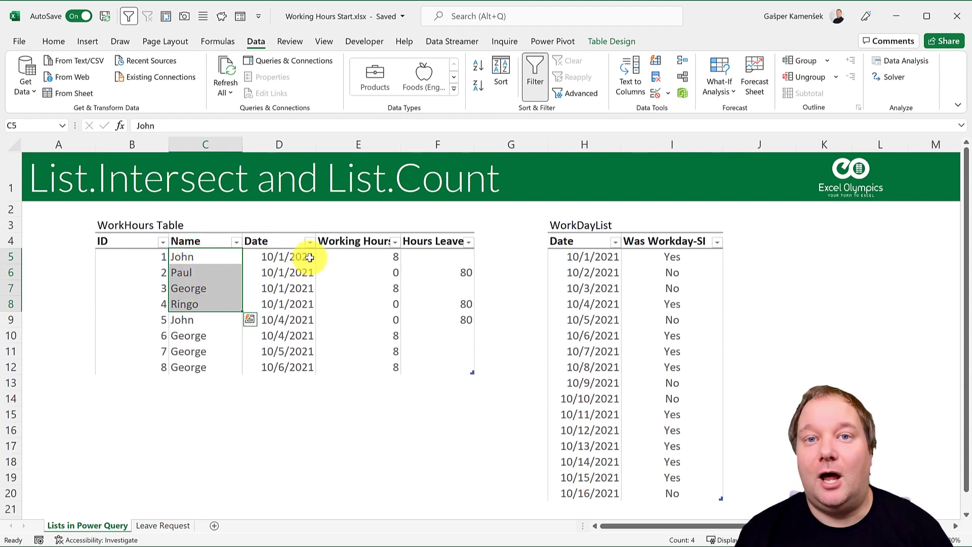
left_click(376, 257)
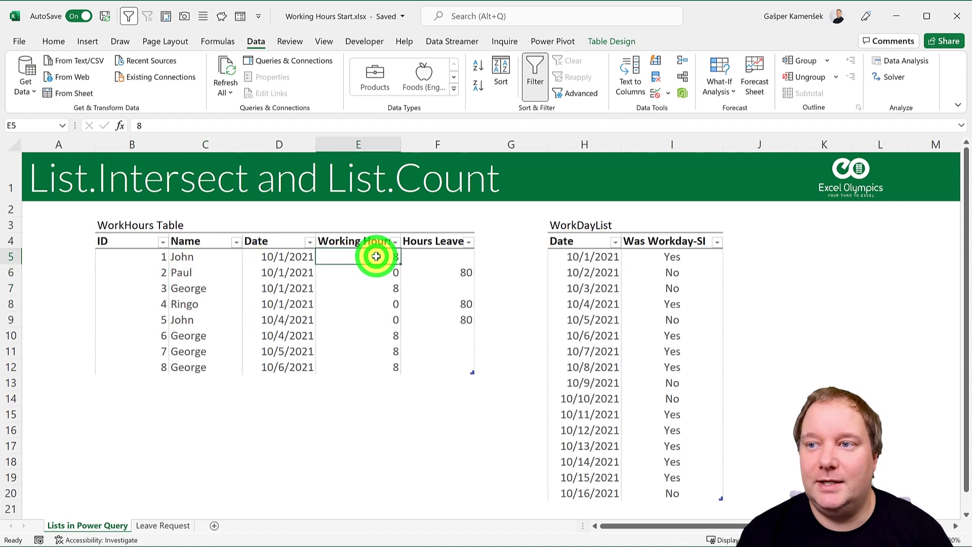
left_click(222, 275)
left_click(349, 273)
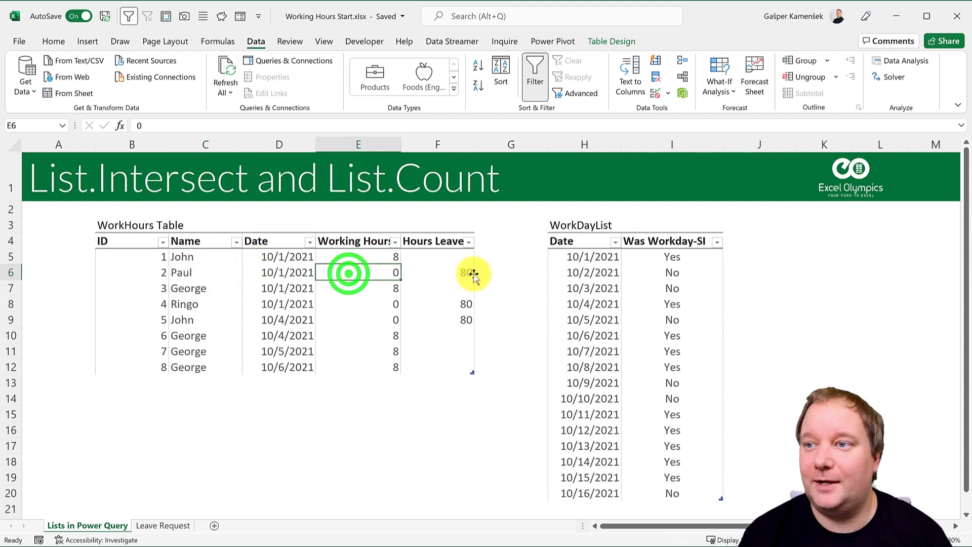
left_click(465, 271)
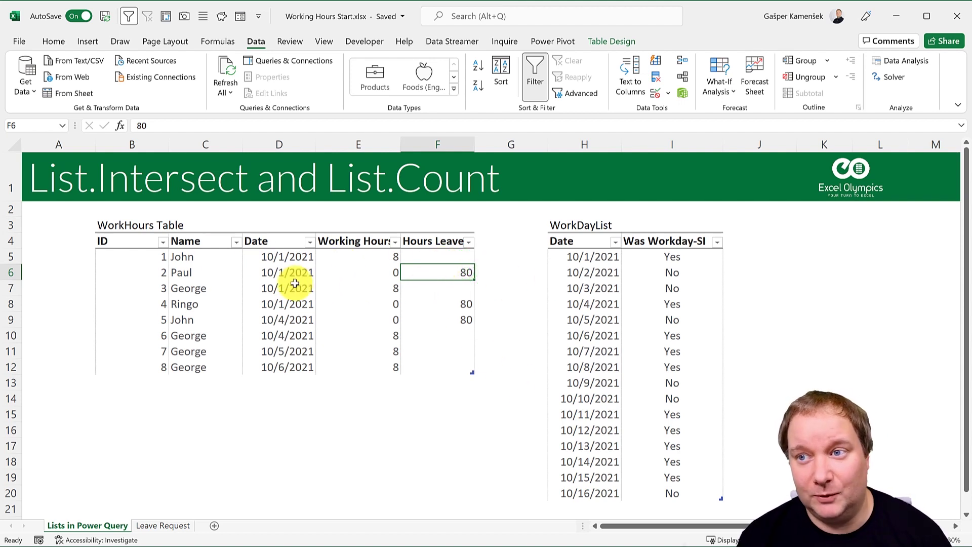
On Leave Request, set Start 10/1/2021 and End 10/11/2021, confirming a Duration of 80
left_click(162, 527)
left_click(286, 233)
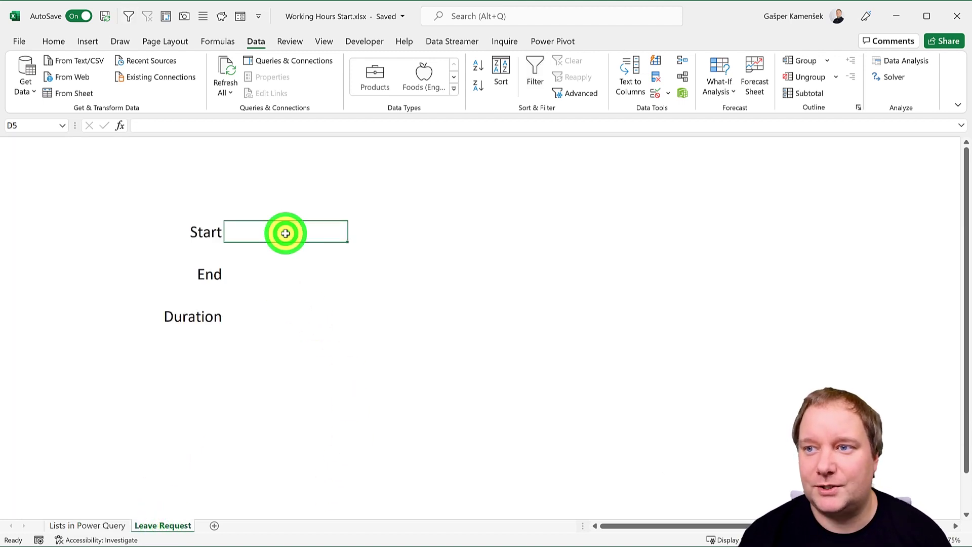
left_click(452, 236)
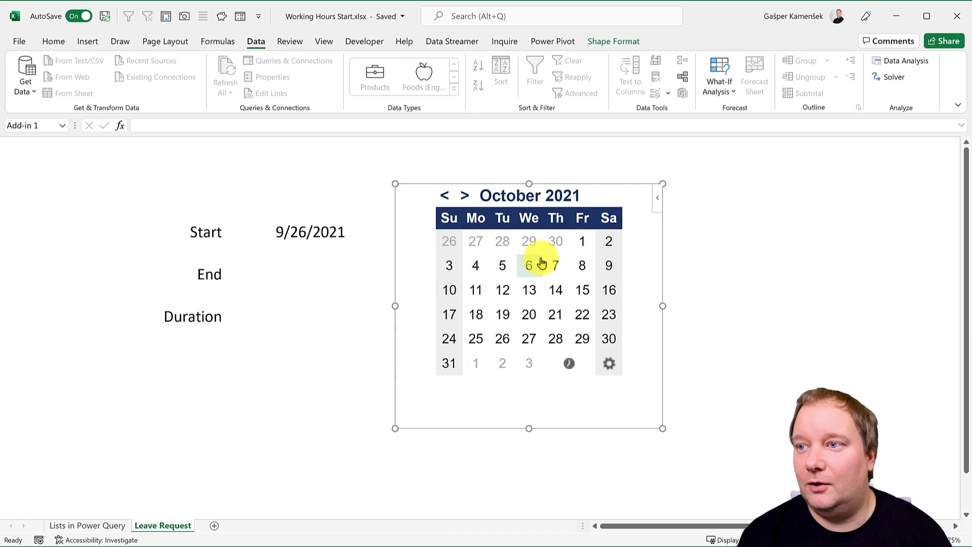
left_click(581, 241)
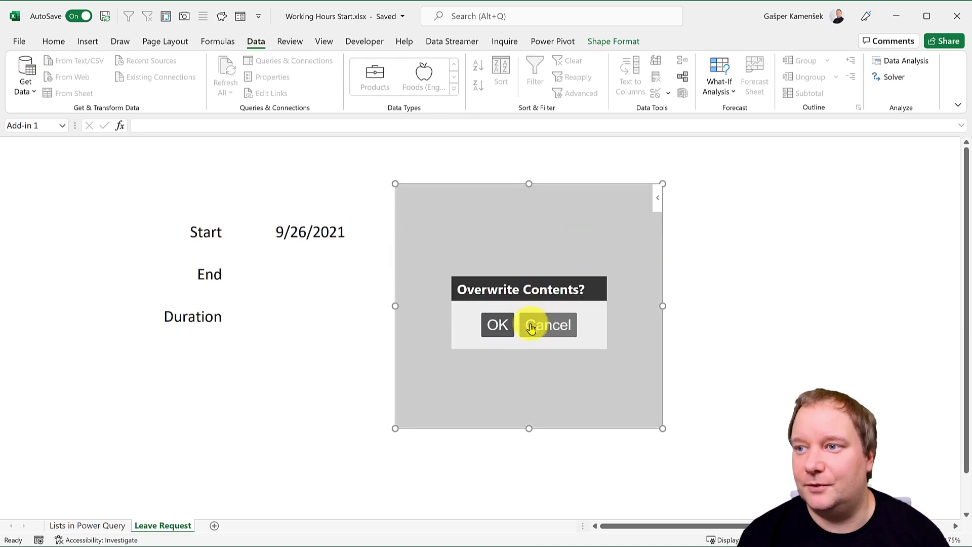
left_click(499, 326)
left_click(307, 266)
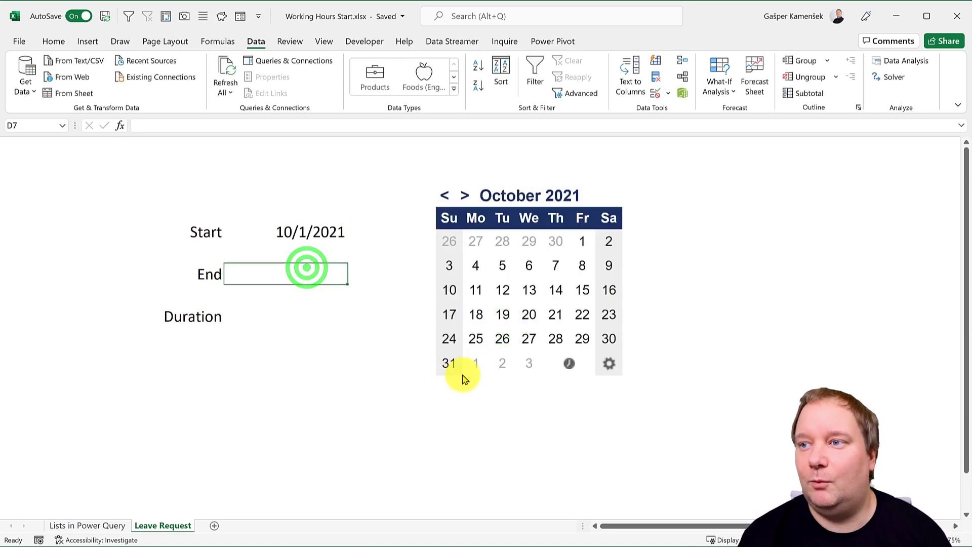
left_click(476, 290)
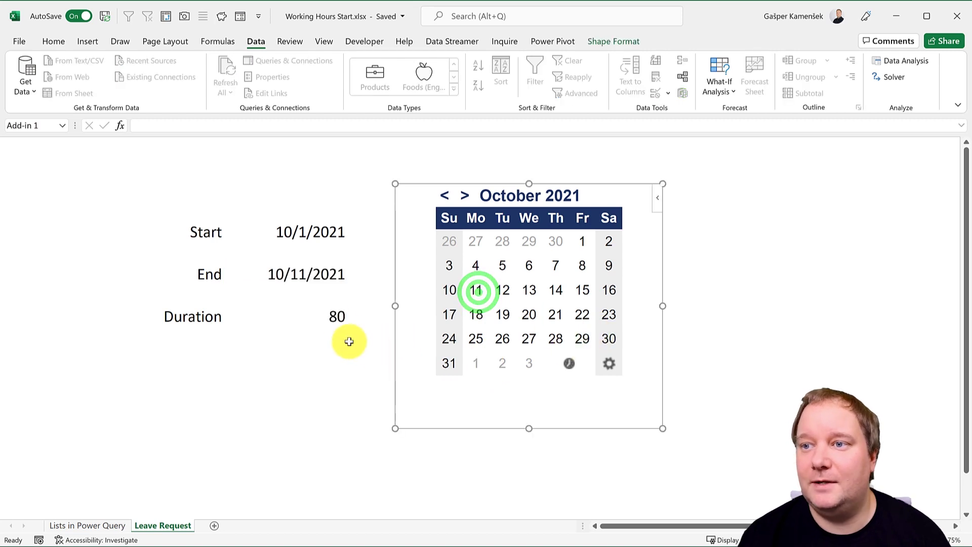
left_click(337, 318)
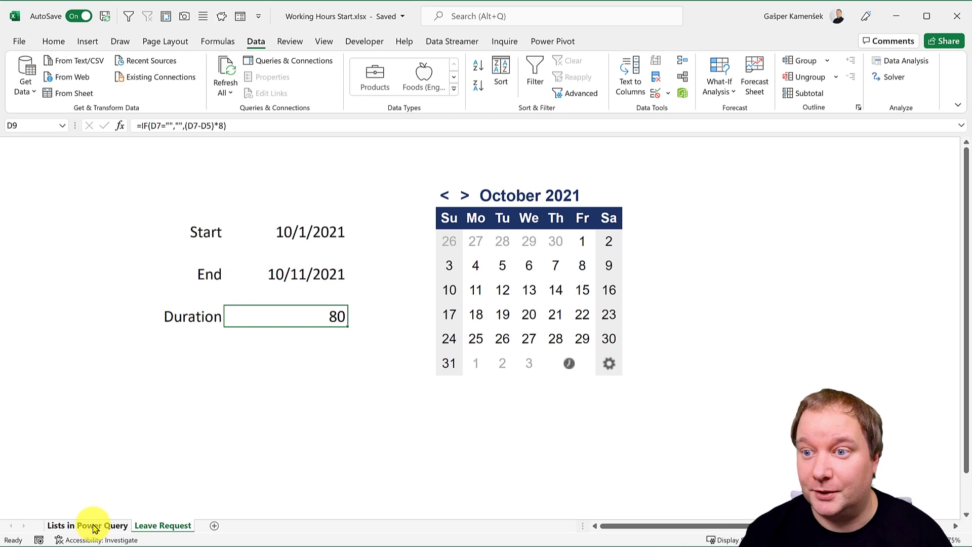
left_click(93, 526)
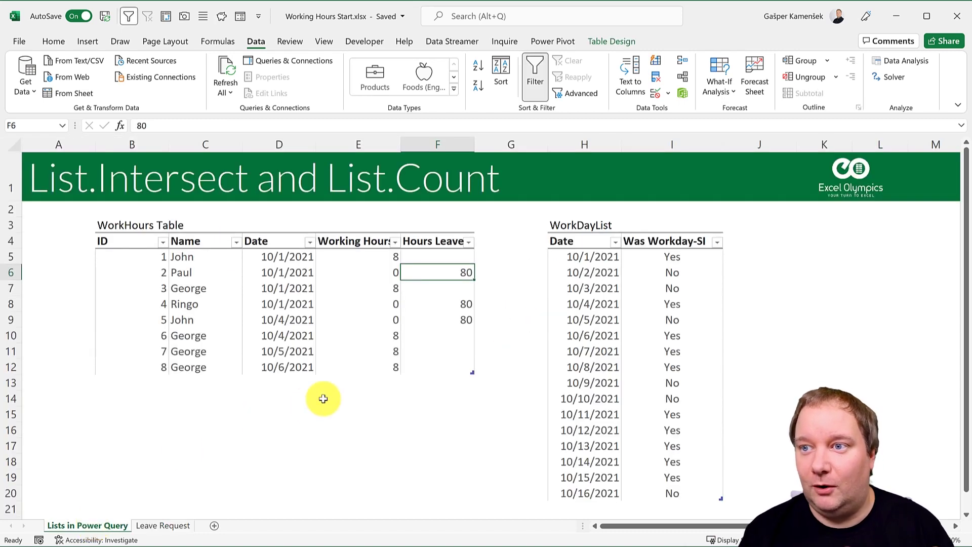
left_click(213, 272)
left_click(277, 273)
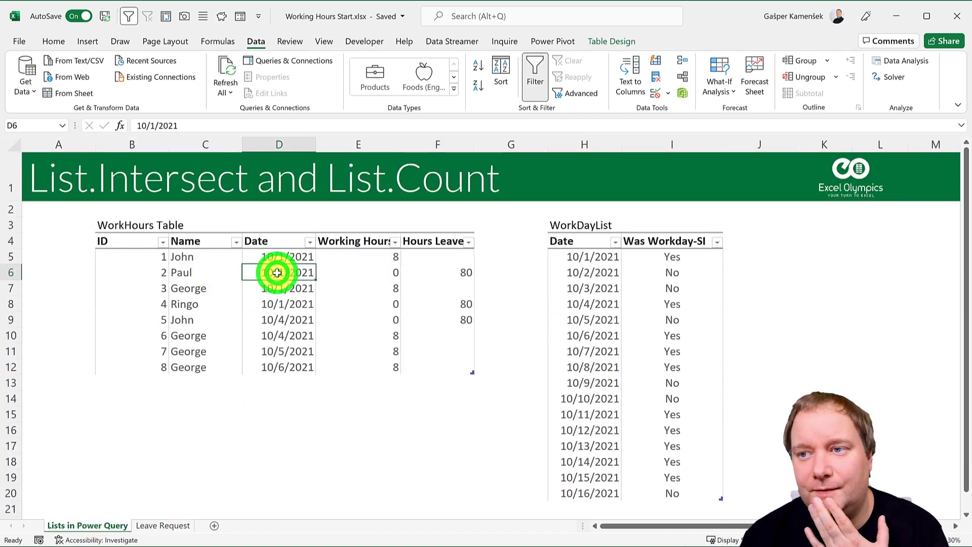
left_click(449, 272)
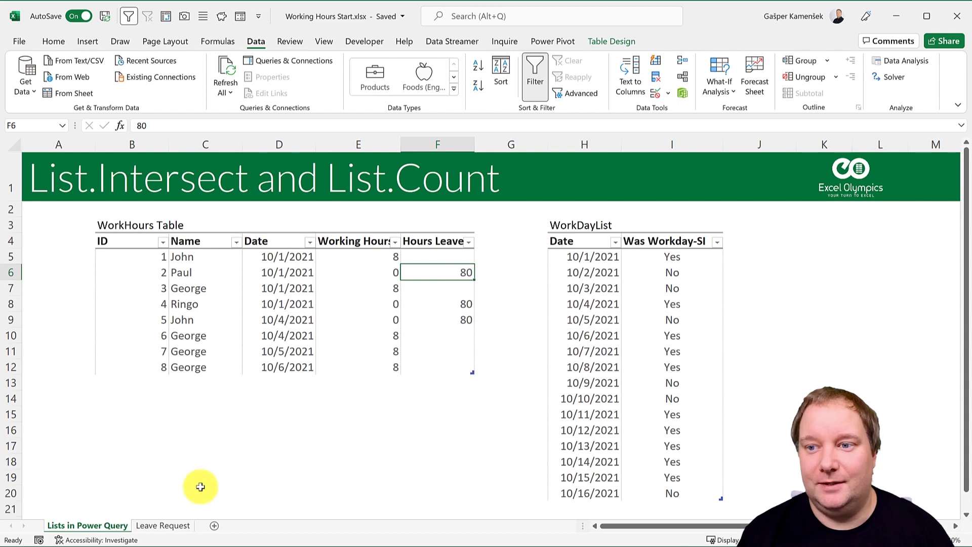
left_click(181, 525)
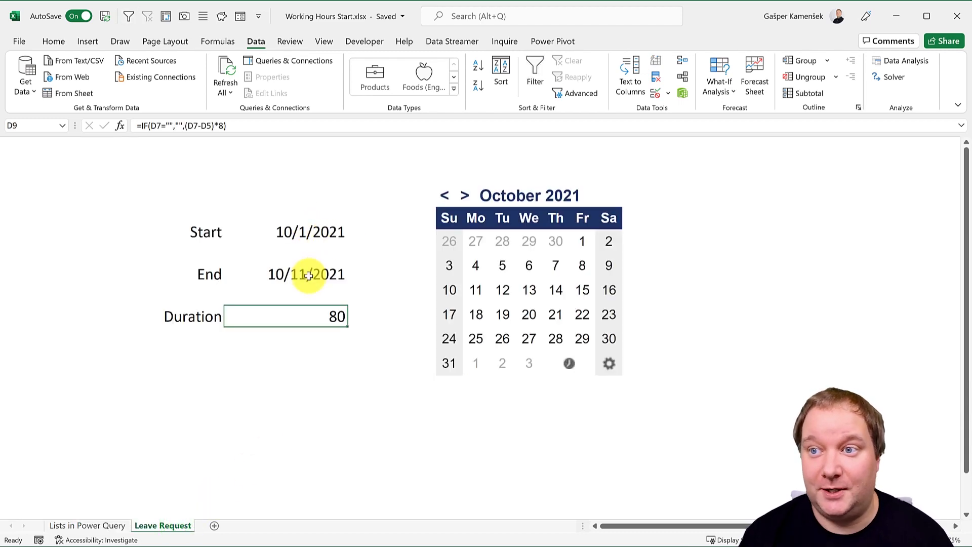
left_click(109, 525)
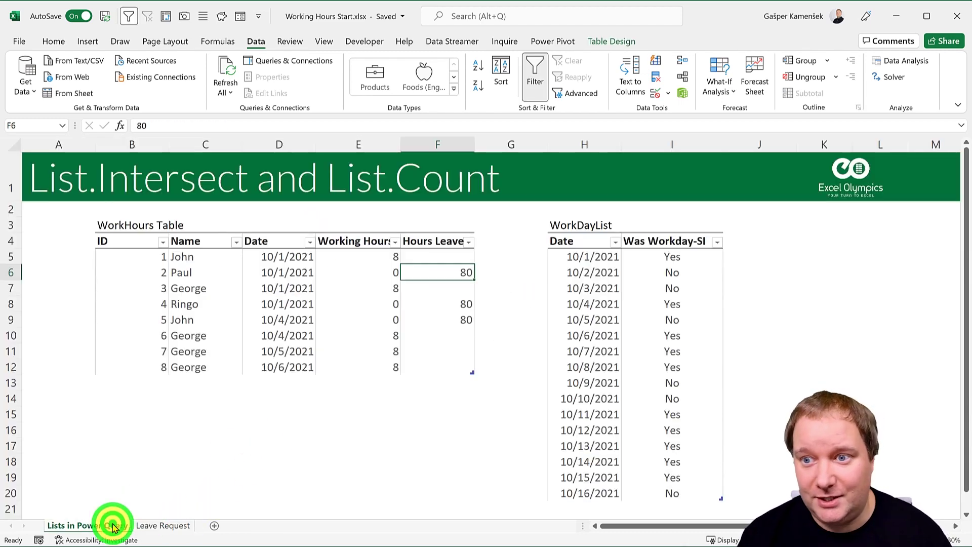
left_click(673, 256)
left_click(681, 303)
left_click_drag(677, 272, 682, 288)
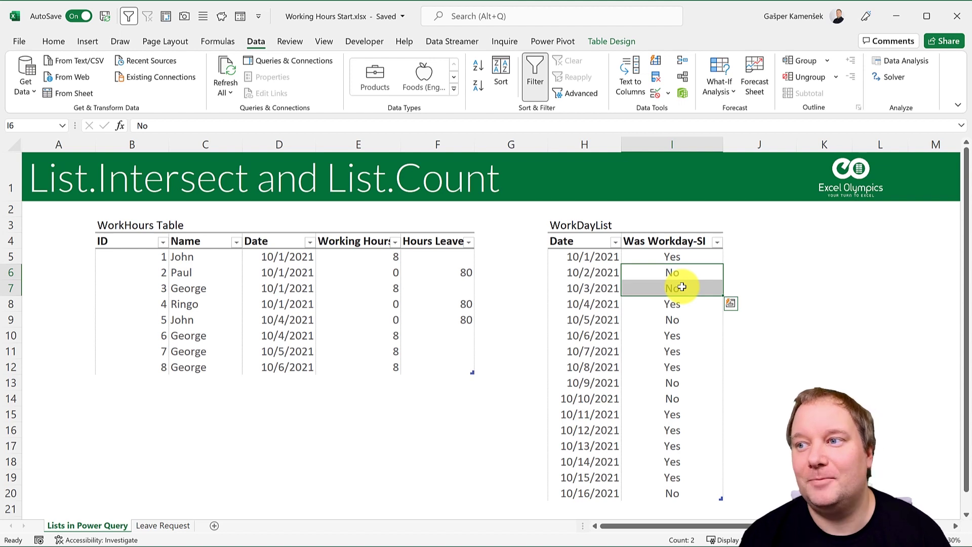
left_click(161, 525)
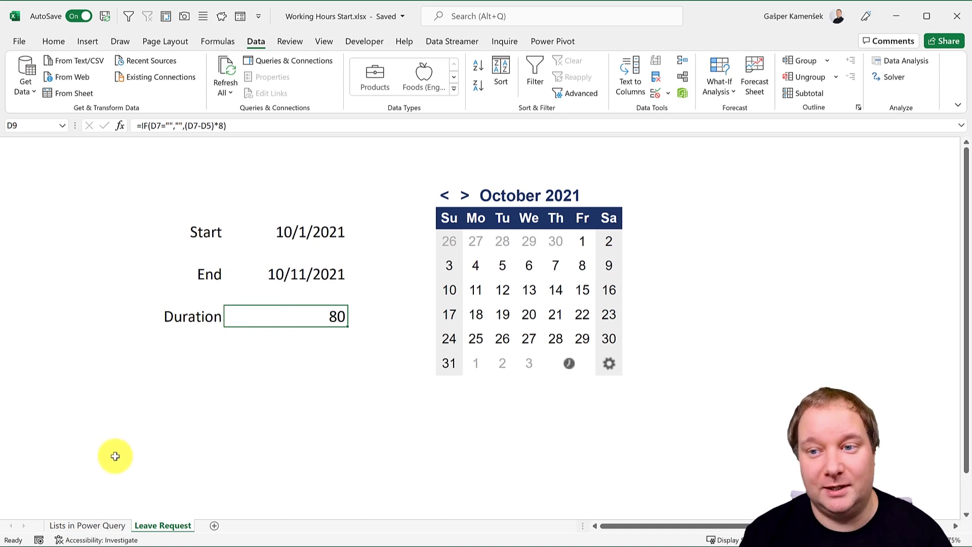
left_click(102, 525)
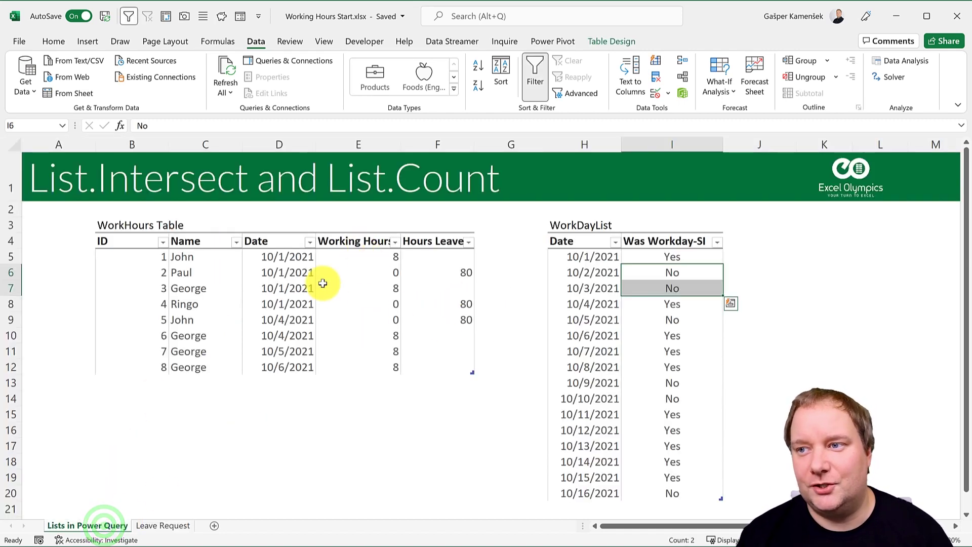
left_click(287, 320)
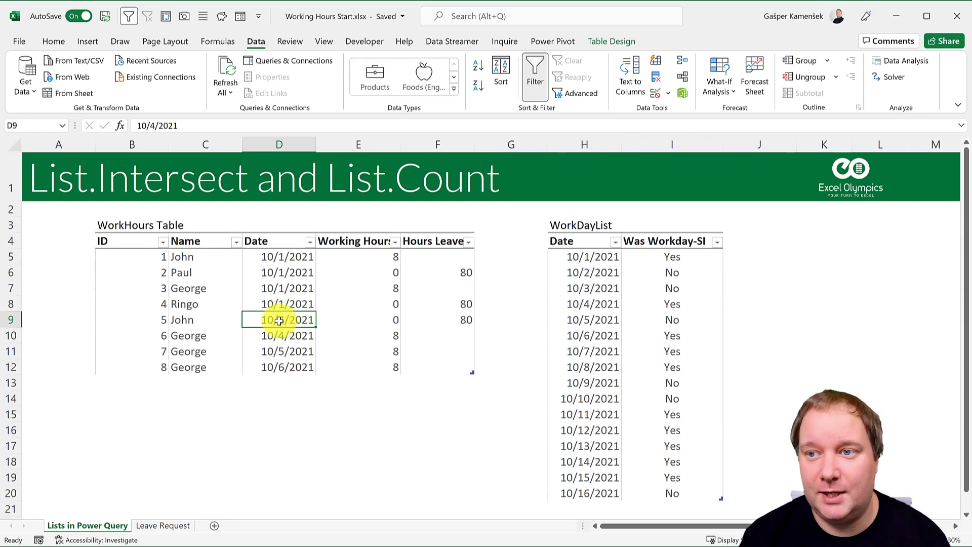
left_click(452, 318)
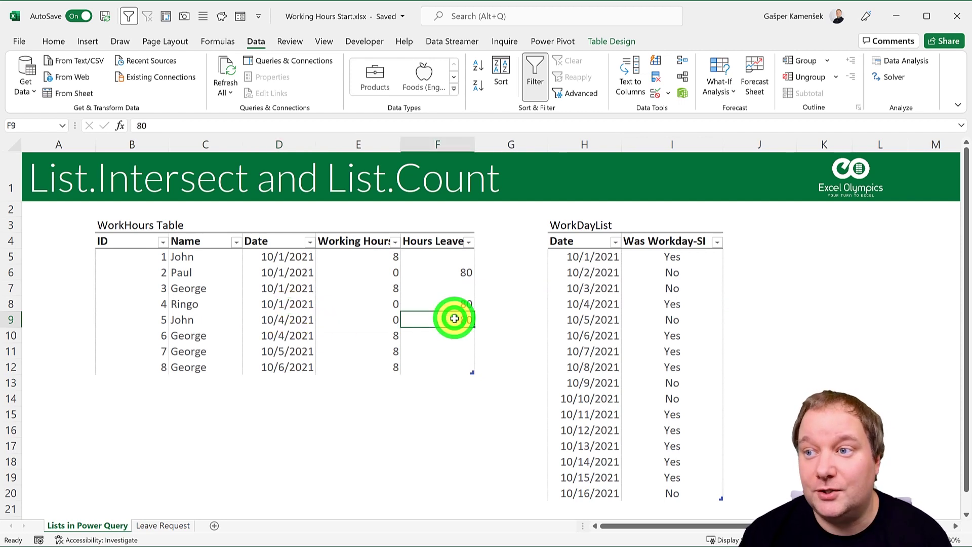
left_click(295, 332)
left_click_drag(372, 334, 370, 359)
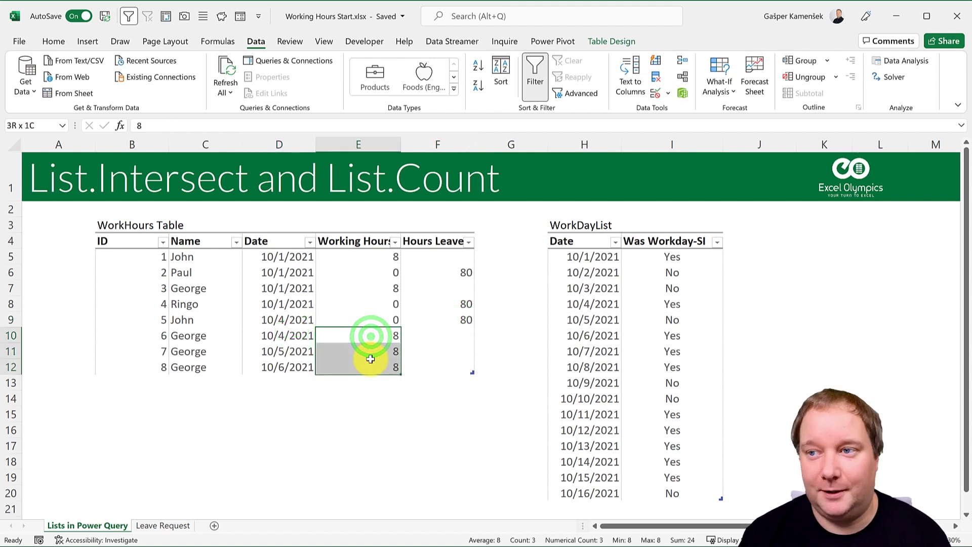
left_click(298, 351)
left_click(290, 368)
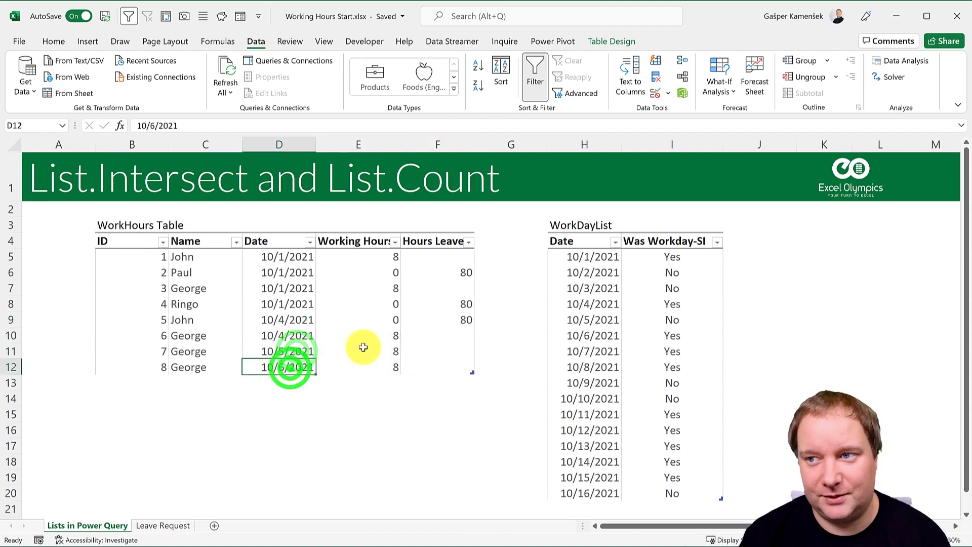
left_click_drag(375, 333, 372, 362)
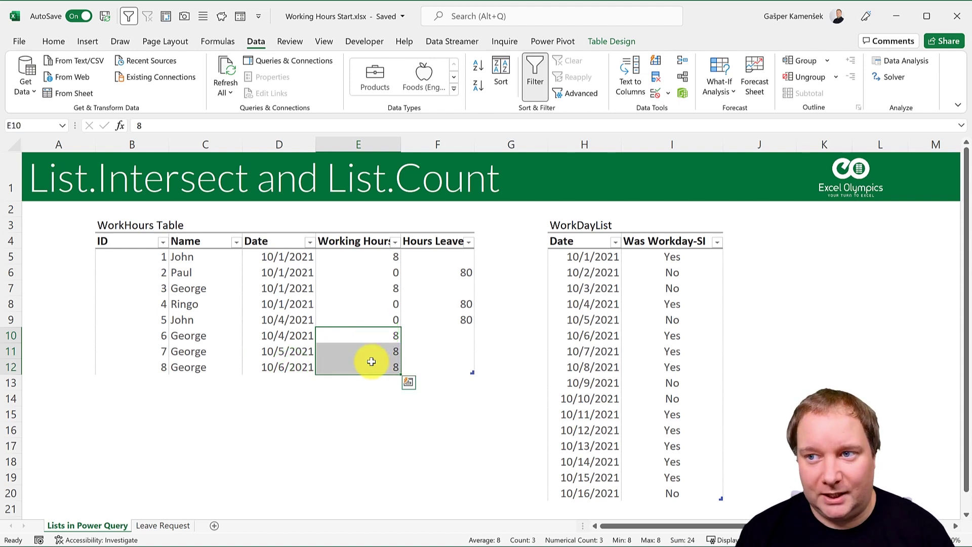
left_click(295, 272)
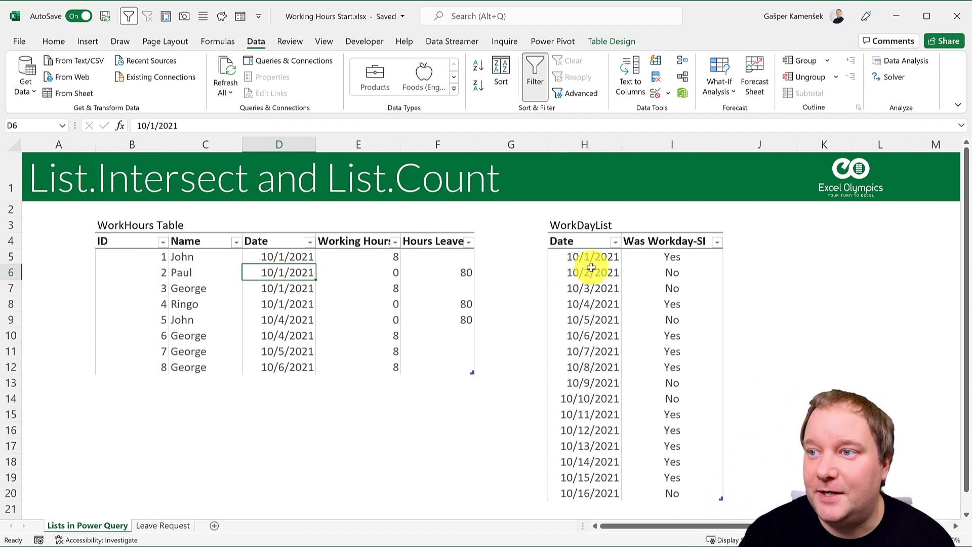
left_click_drag(590, 257, 590, 494)
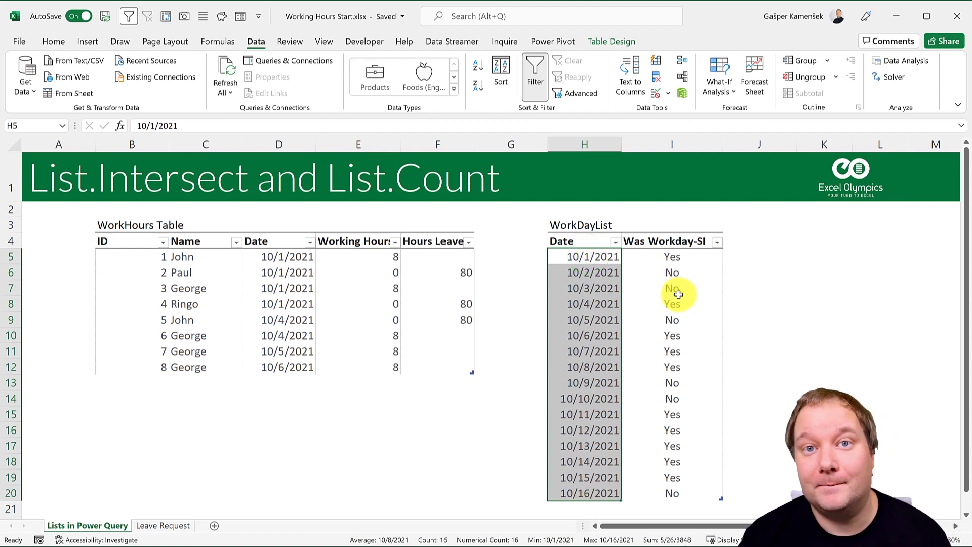
left_click(279, 283)
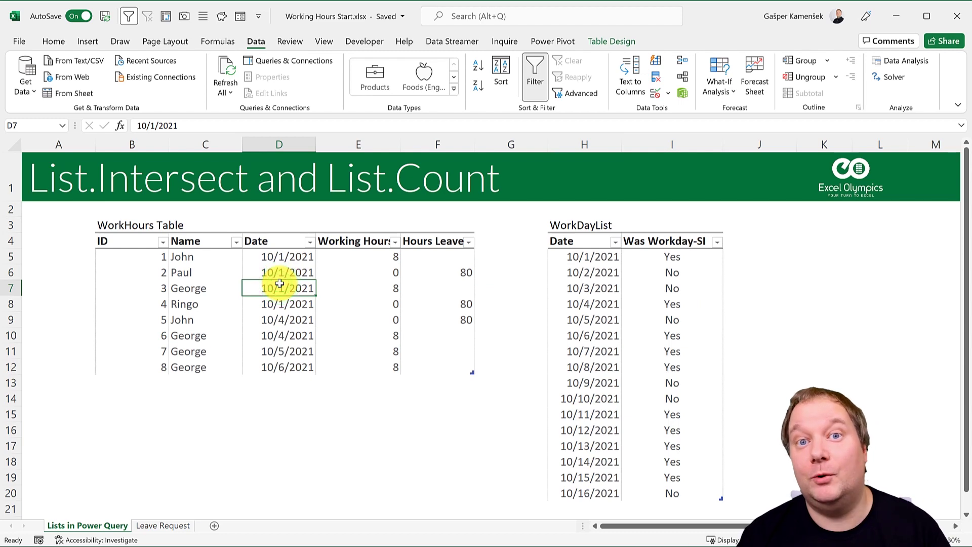
Load the WorkHours table into Power Query, duplicate its query and rename the copy NonWorkDays
left_click(257, 40)
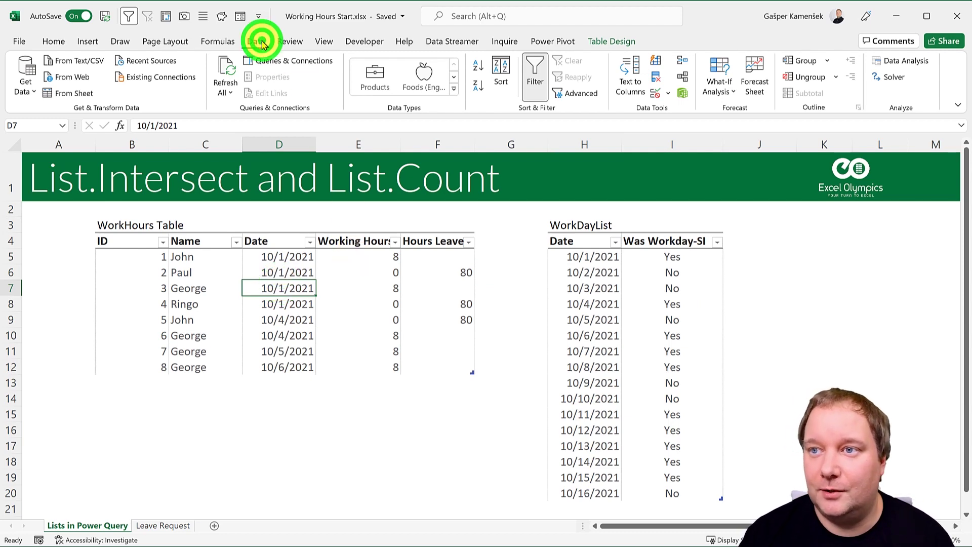
left_click(71, 92)
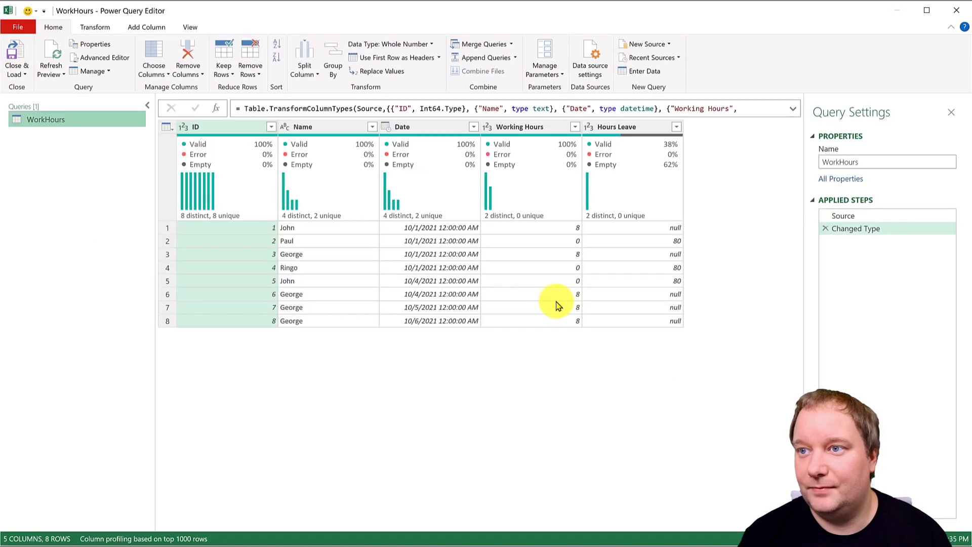
left_click(55, 119)
right_click(56, 122)
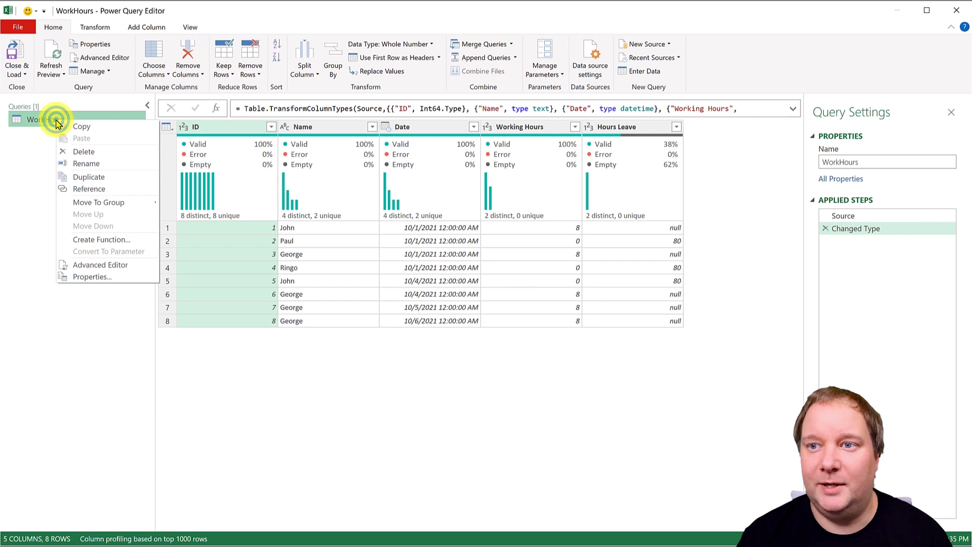
left_click(92, 177)
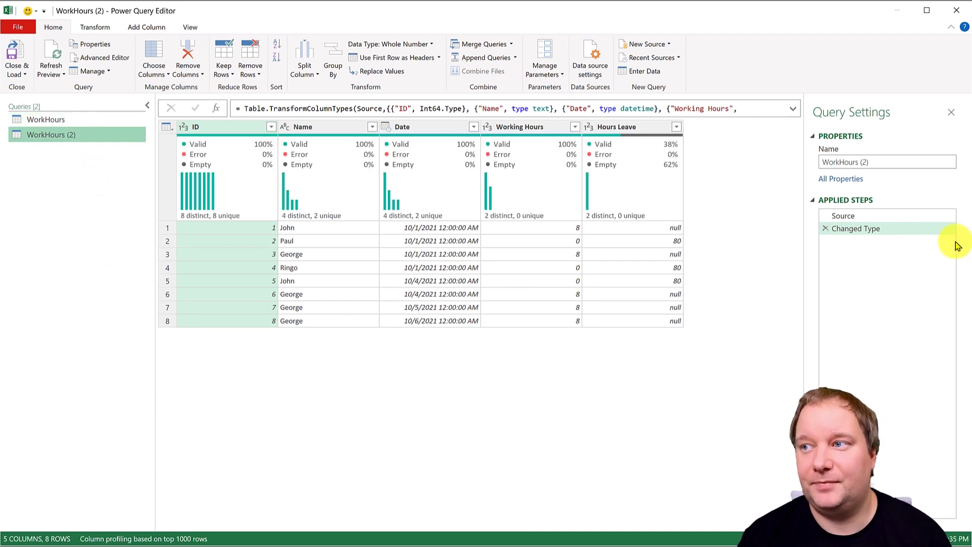
left_click_drag(879, 163, 816, 165)
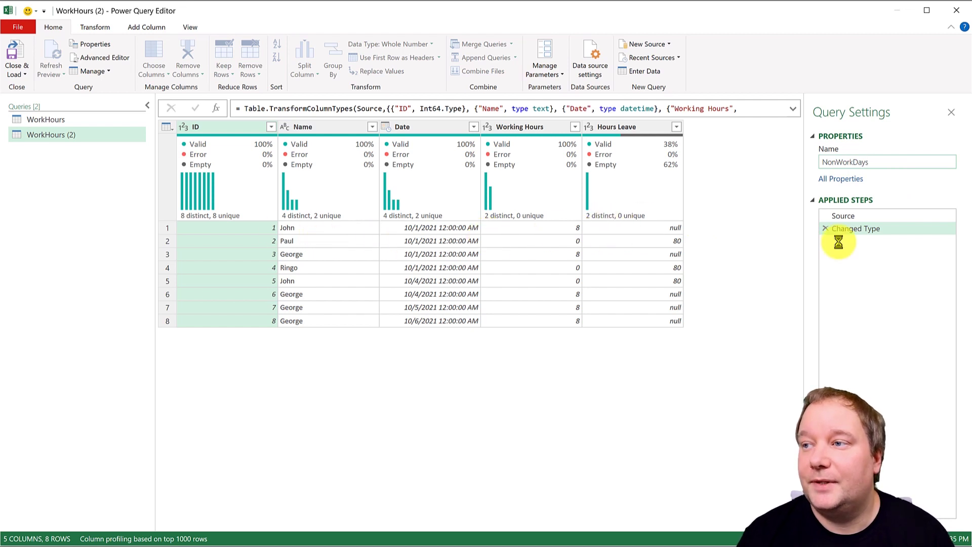
left_click(825, 228)
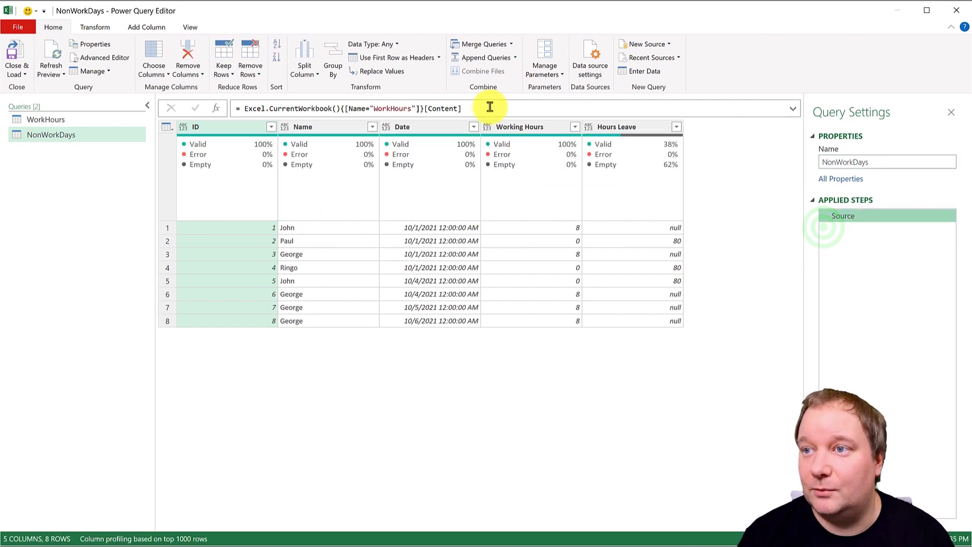
Point the NonWorkDays source at Excel.CurrentWorkbook() and open the WorkdayList table
left_click_drag(492, 107, 339, 105)
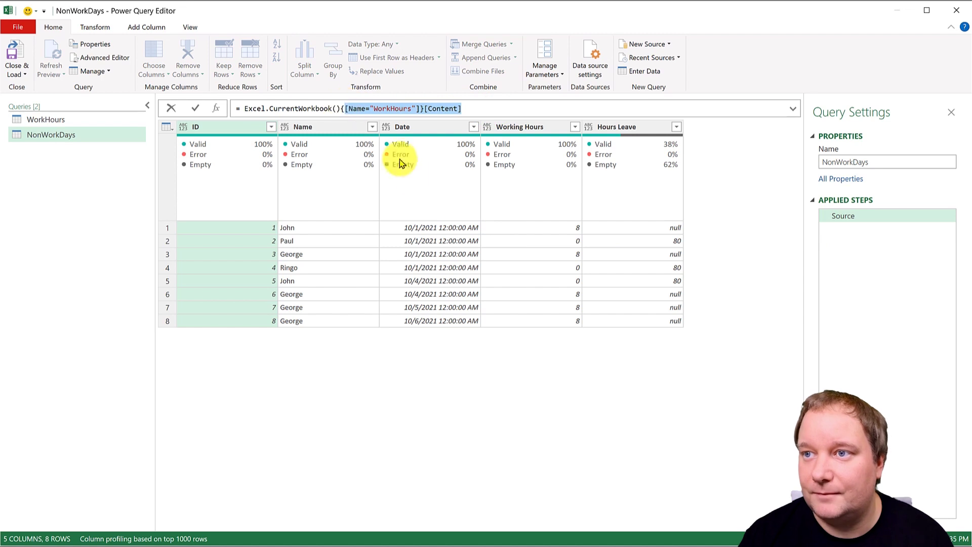
key("Delete")
key("Return")
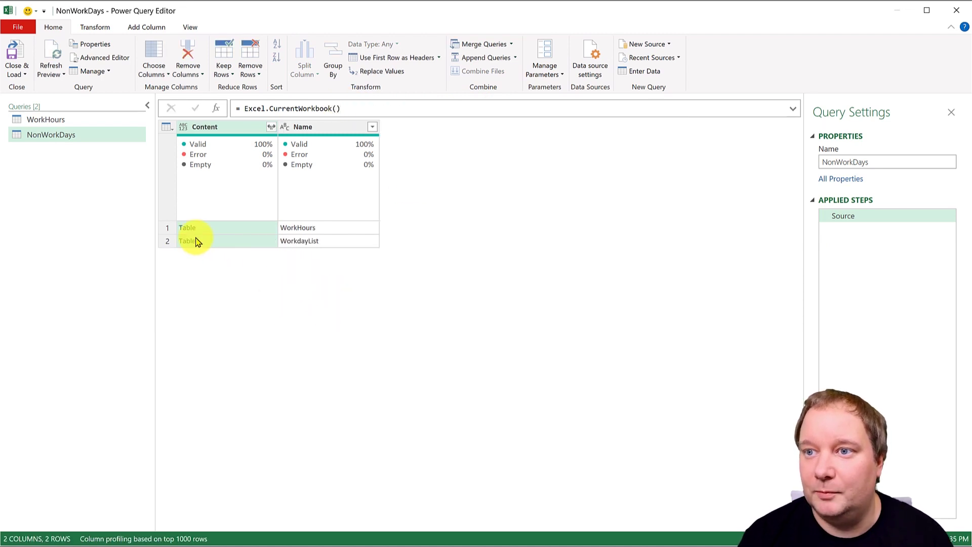
left_click(197, 241)
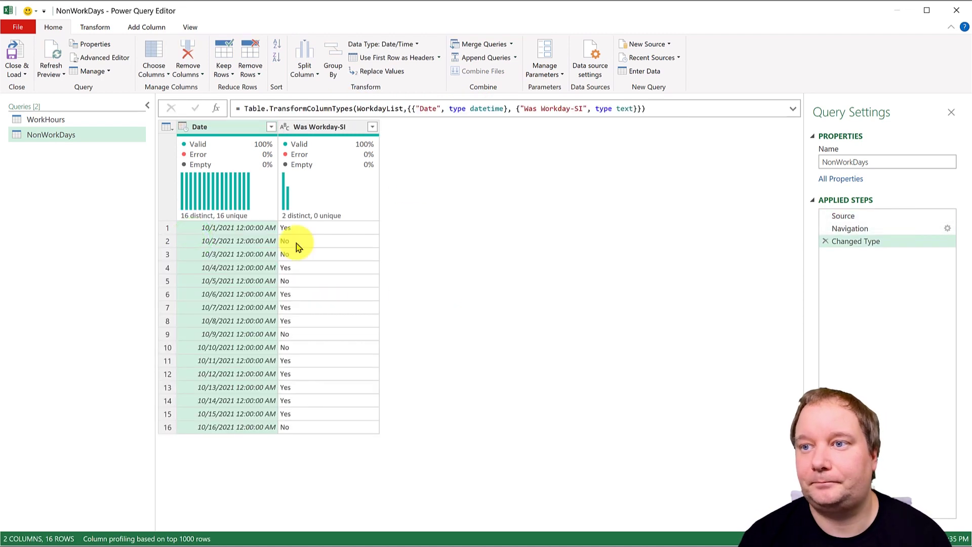
Filter Was Workday-SI to keep only the No rows
left_click(373, 127)
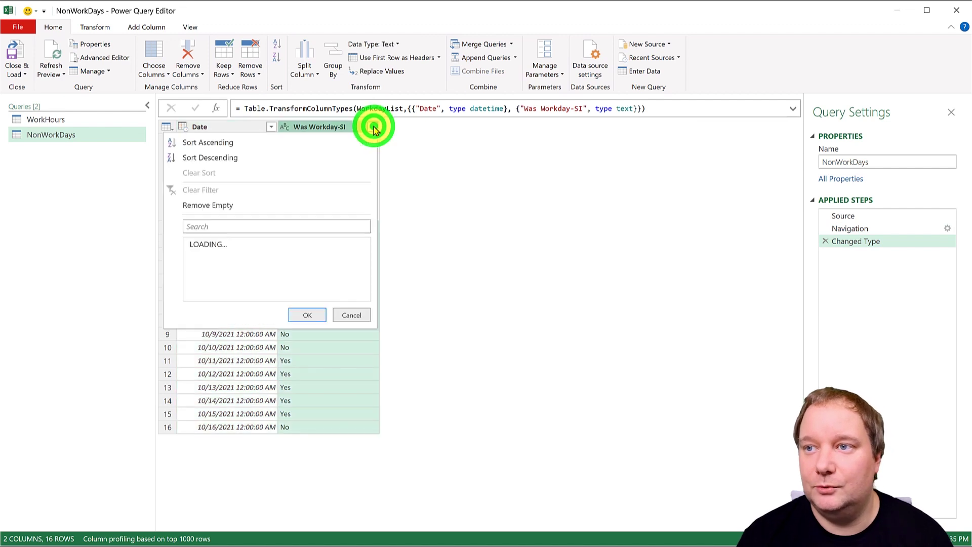
left_click(191, 259)
left_click(192, 272)
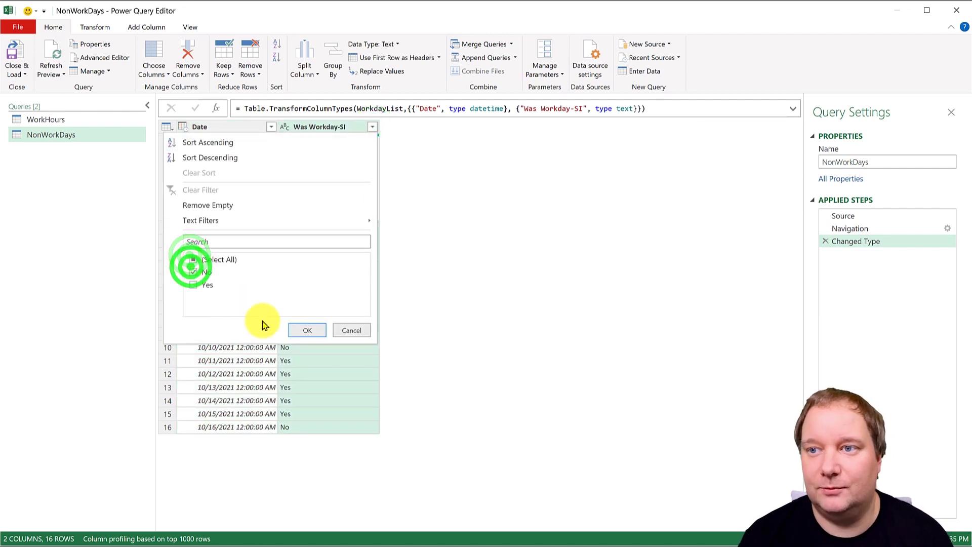
left_click(293, 329)
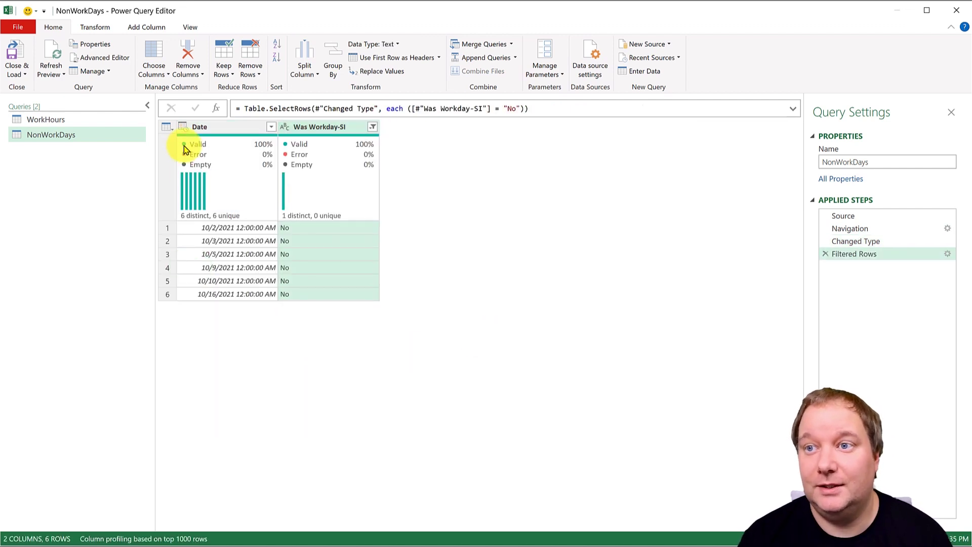
Change the Date column's type to Whole Number
left_click(183, 126)
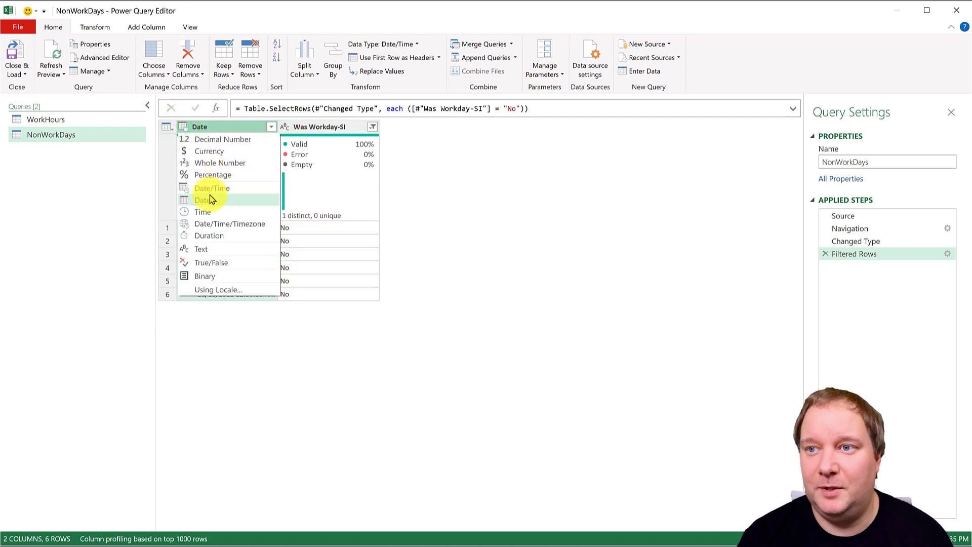
left_click(213, 163)
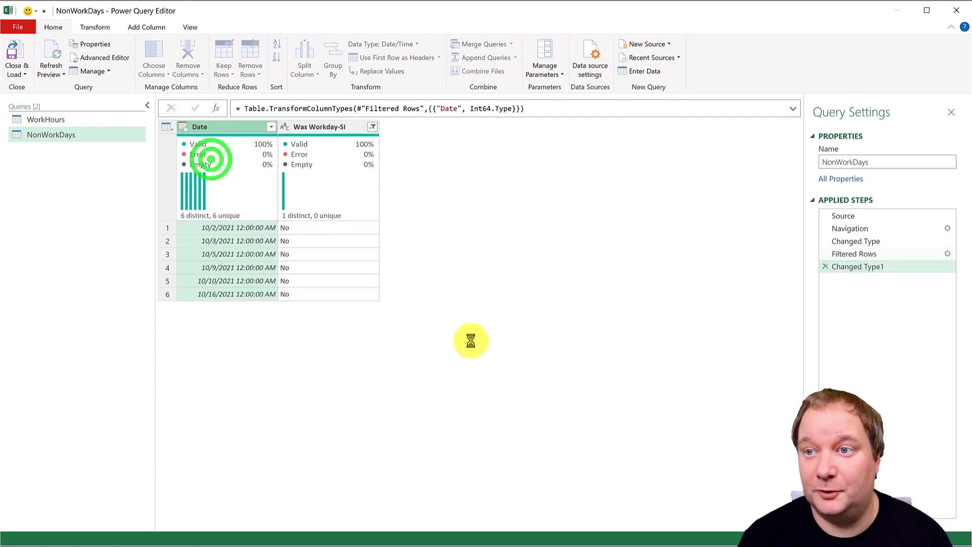
left_click(78, 121)
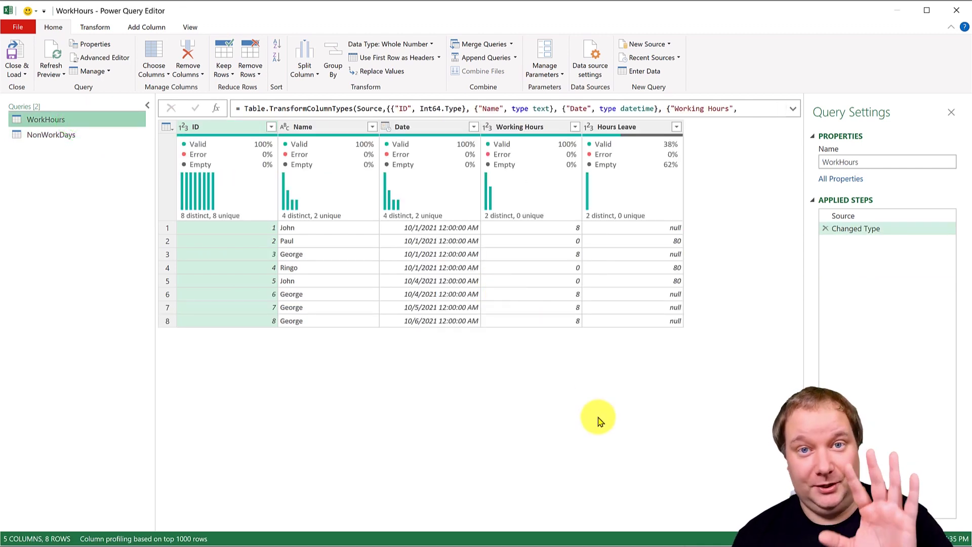
Change the WorkHours Date column to the Date type, replacing the current conversion
left_click(391, 127)
left_click(400, 199)
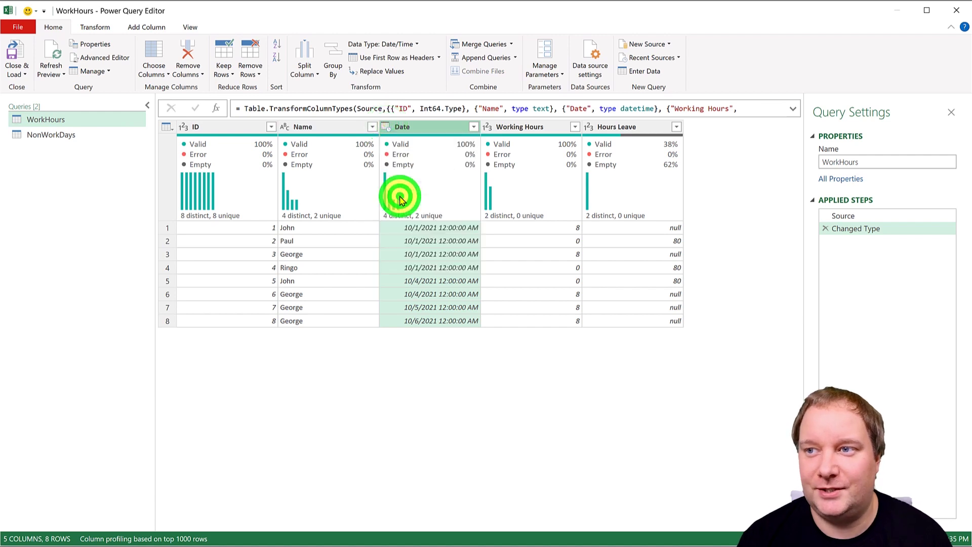
left_click(530, 362)
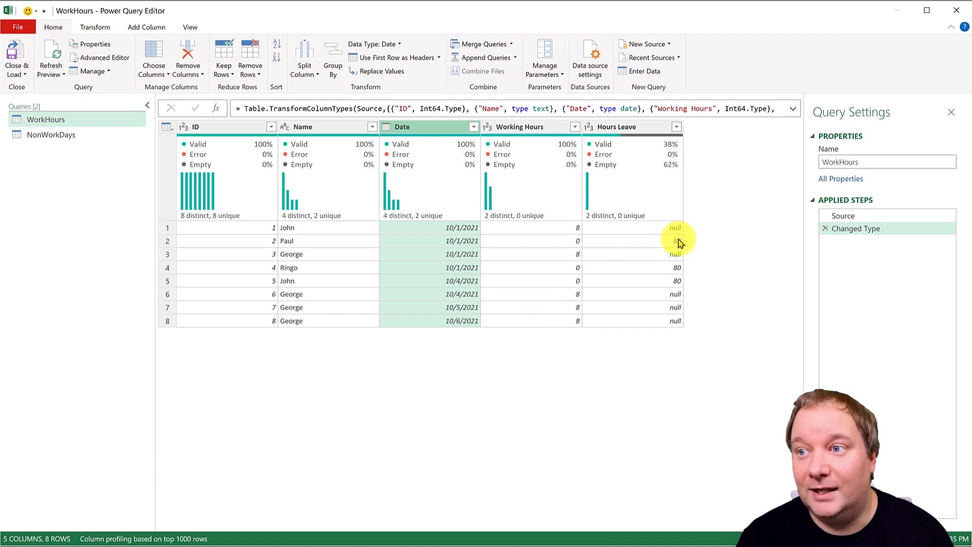
left_click(435, 242)
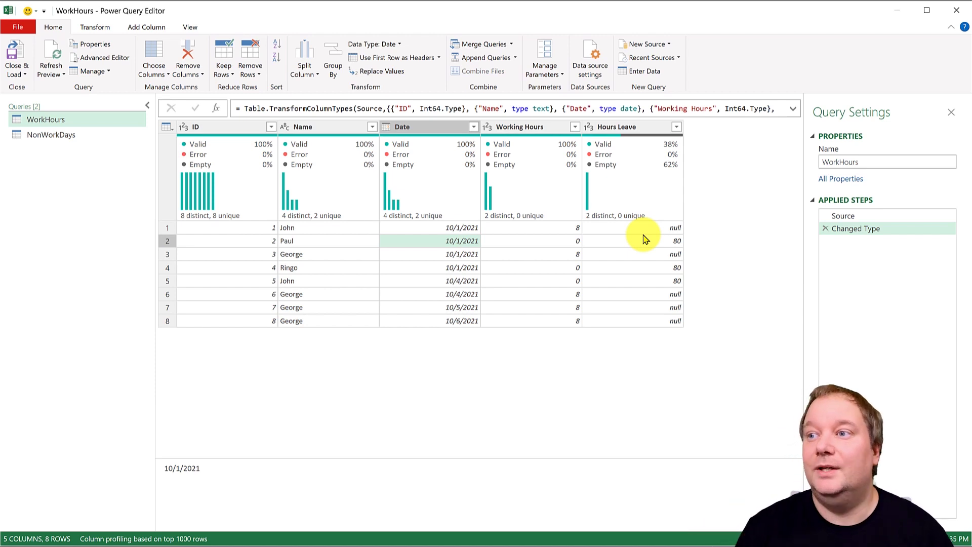
Add a Custom column with the formula {1..10} and enlarge the preview to see its list
left_click(146, 27)
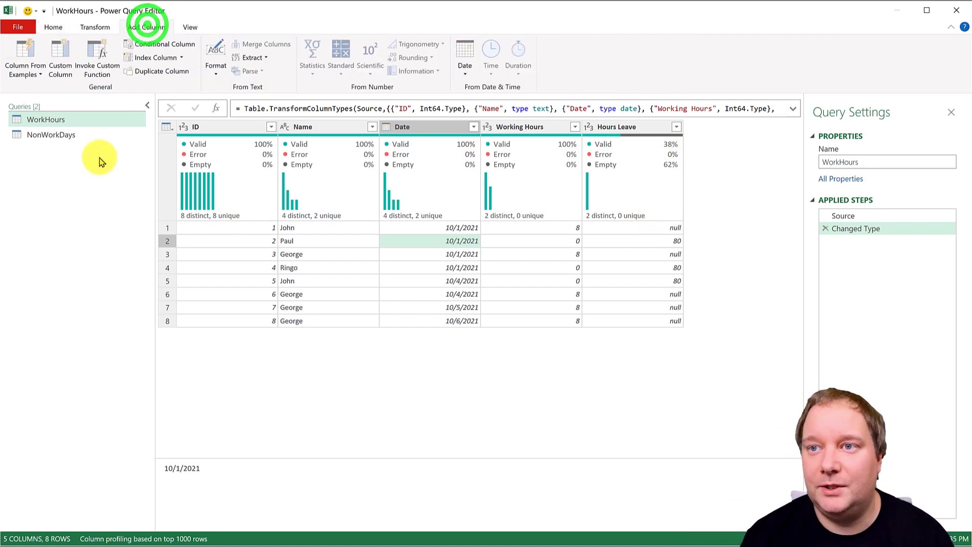
left_click(57, 57)
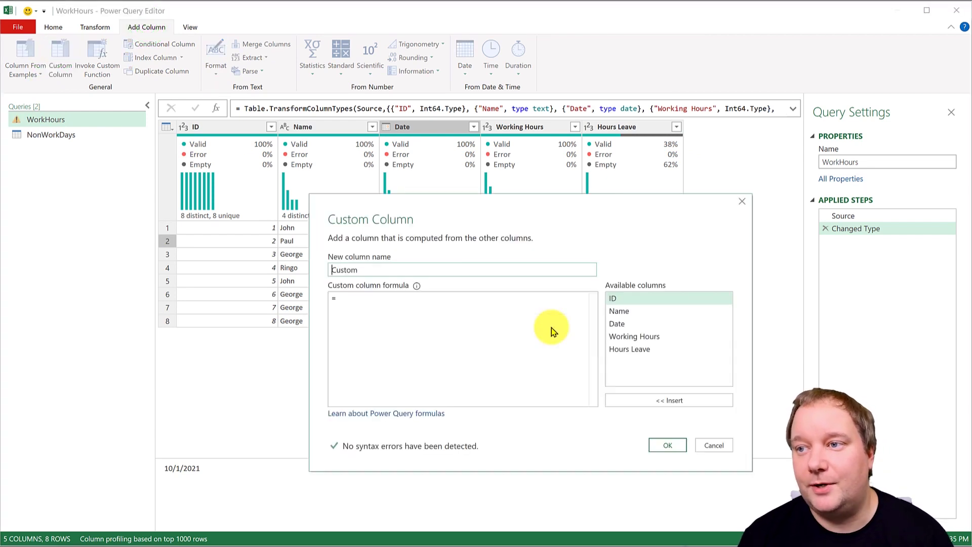
left_click(351, 301)
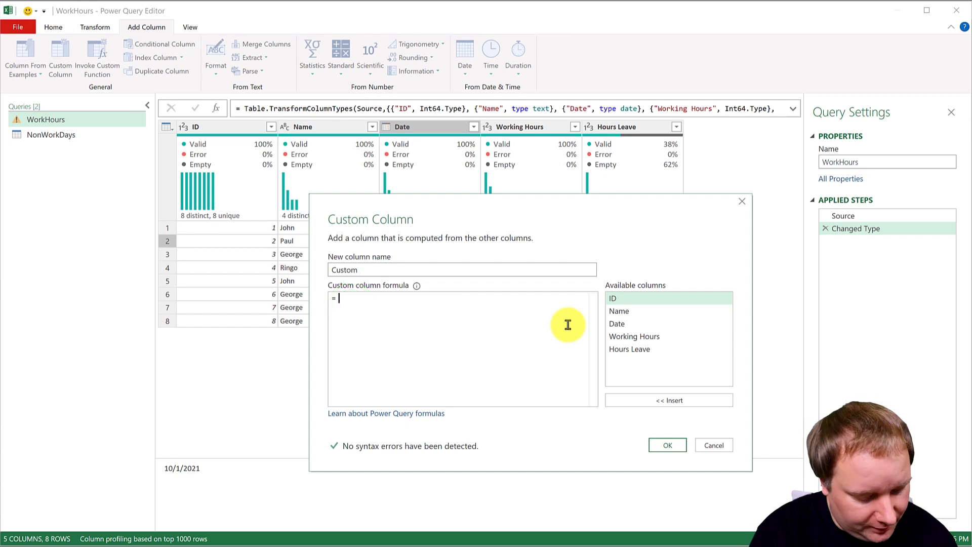
type("{")
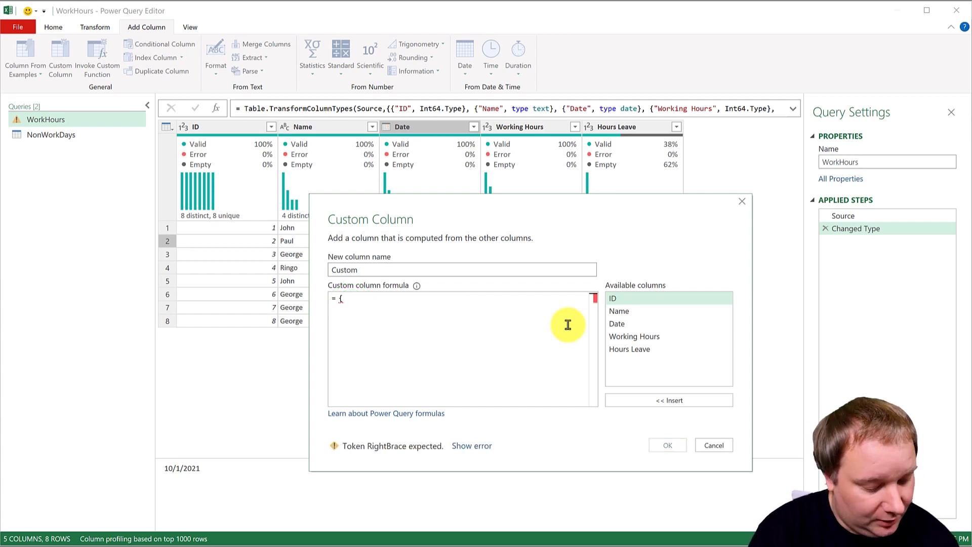
type("1..10")
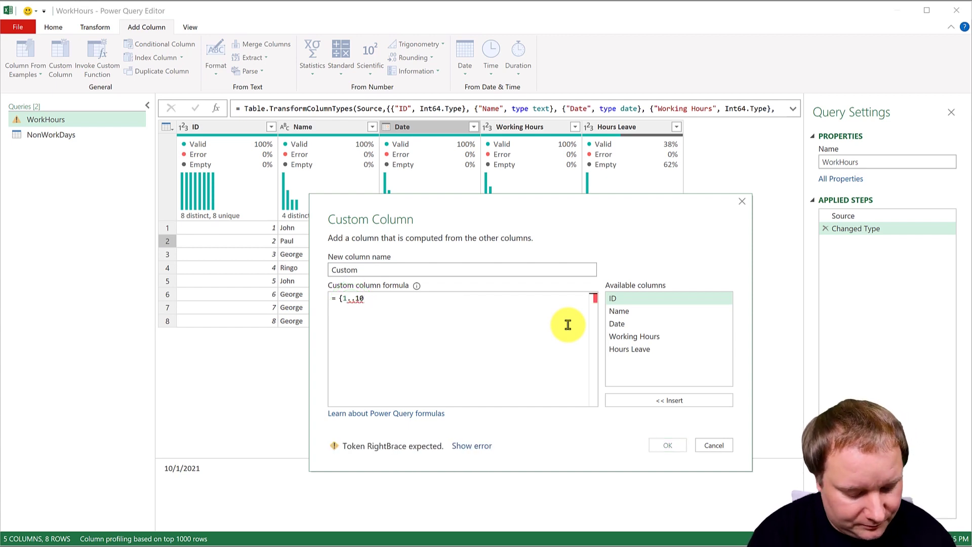
type("}")
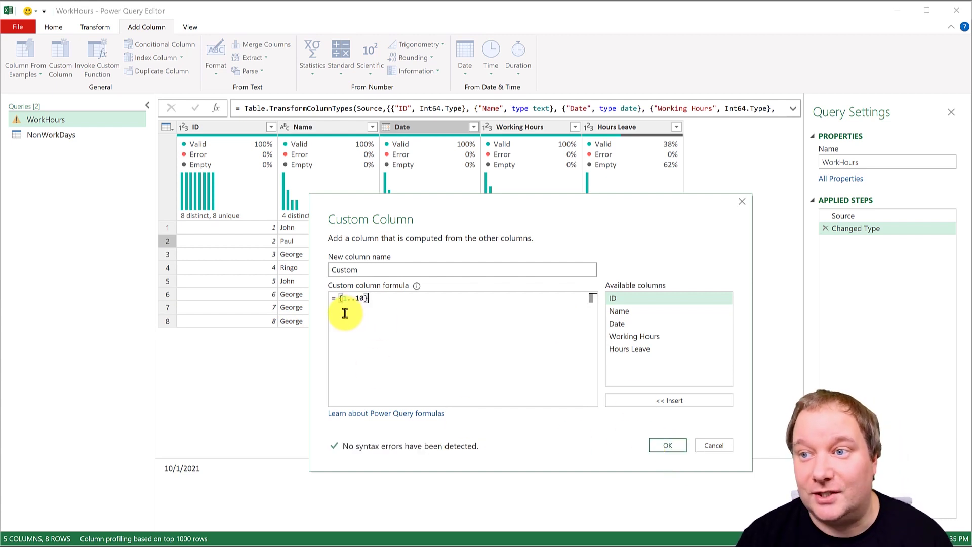
left_click(677, 448)
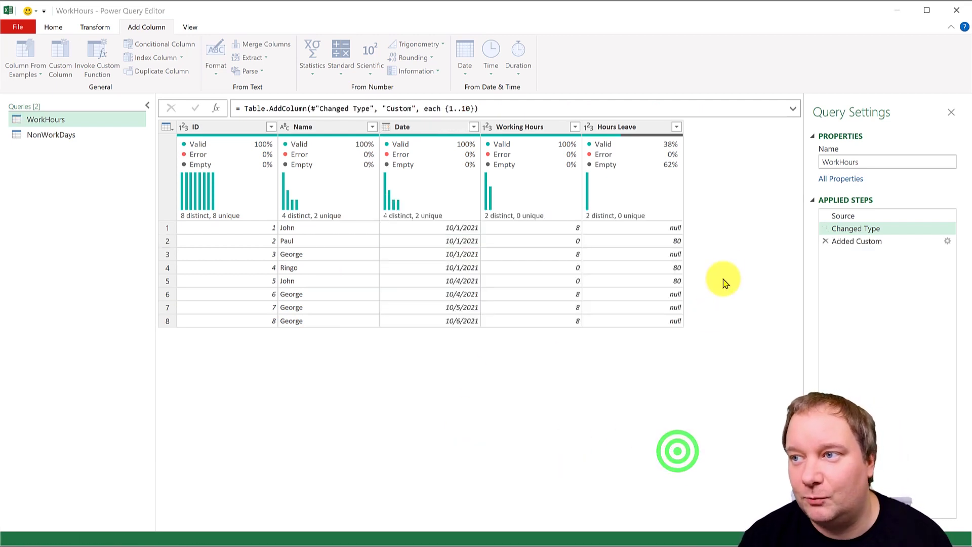
left_click(744, 228)
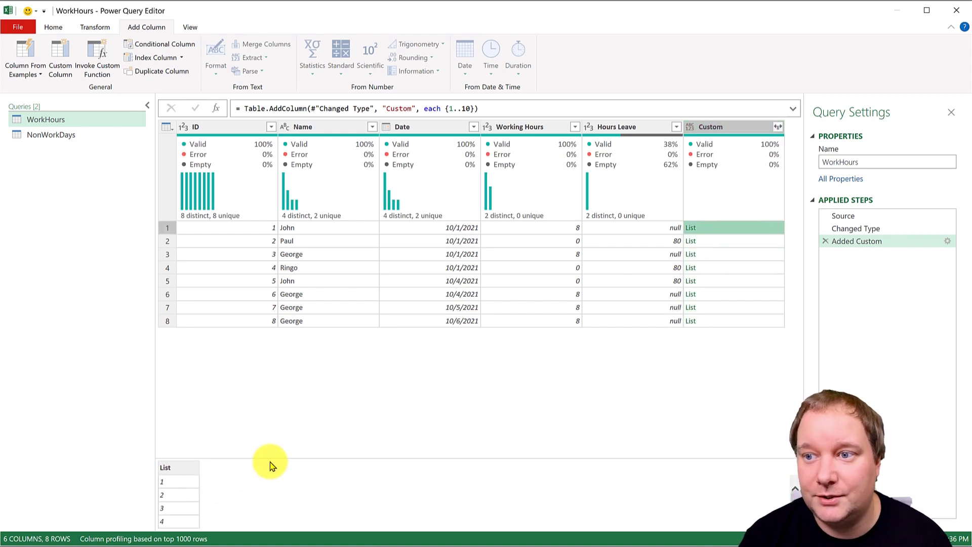
left_click_drag(272, 457, 269, 354)
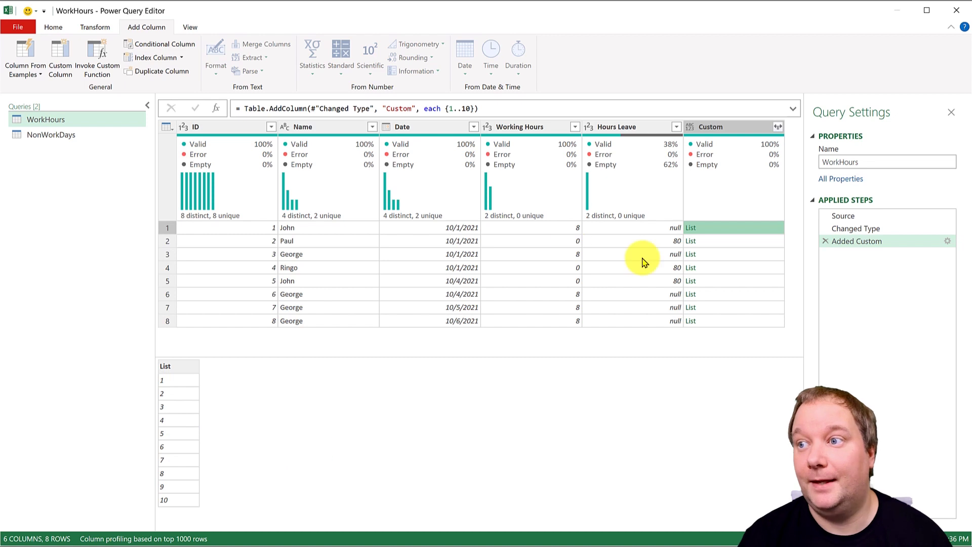
left_click(947, 241)
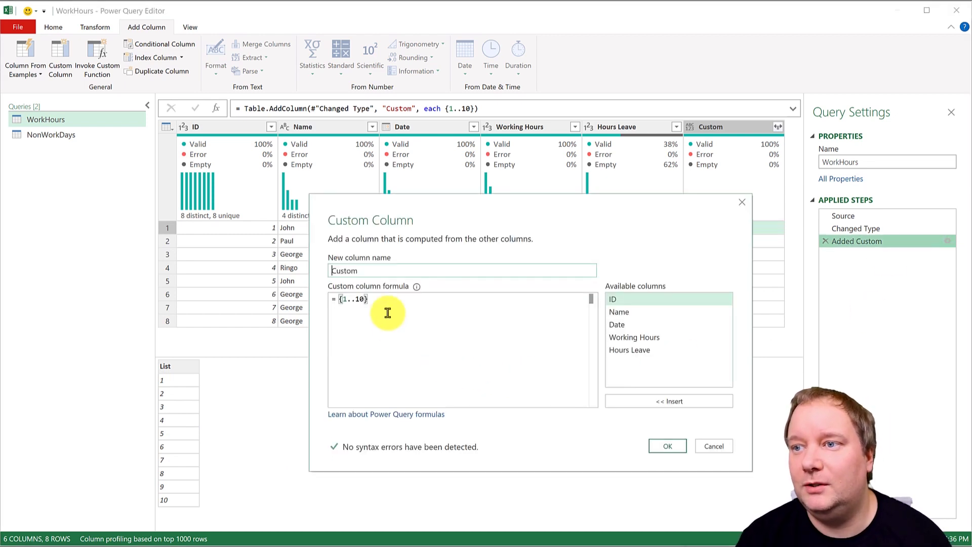
Rewrite the Custom formula to list day numbers from Number.From([Date]) through Date plus [Hours Leave]/8
left_click(385, 298)
key("BackSpace")
key("BackSpace")
key("BackSpace")
key("BackSpace")
key("BackSpace")
key("BackSpace")
key("BackSpace")
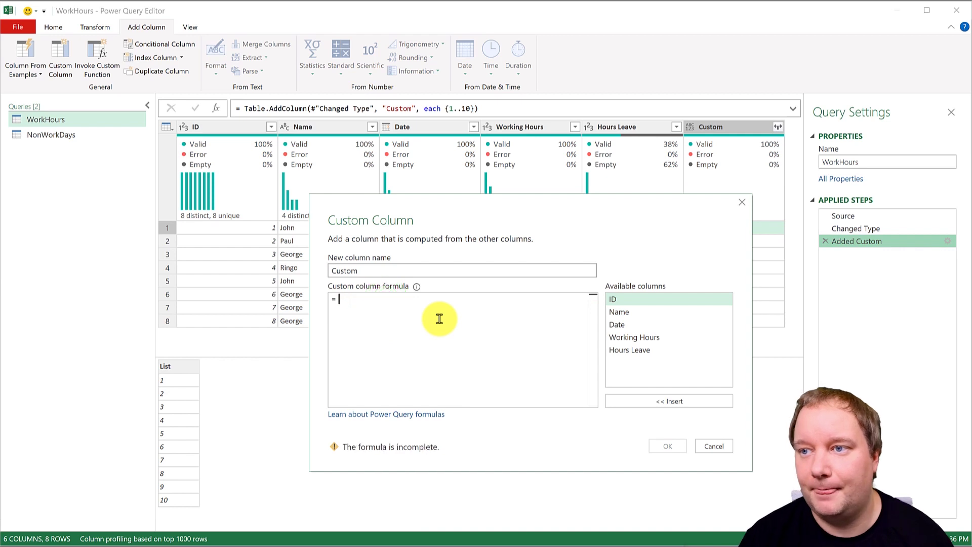
type("{")
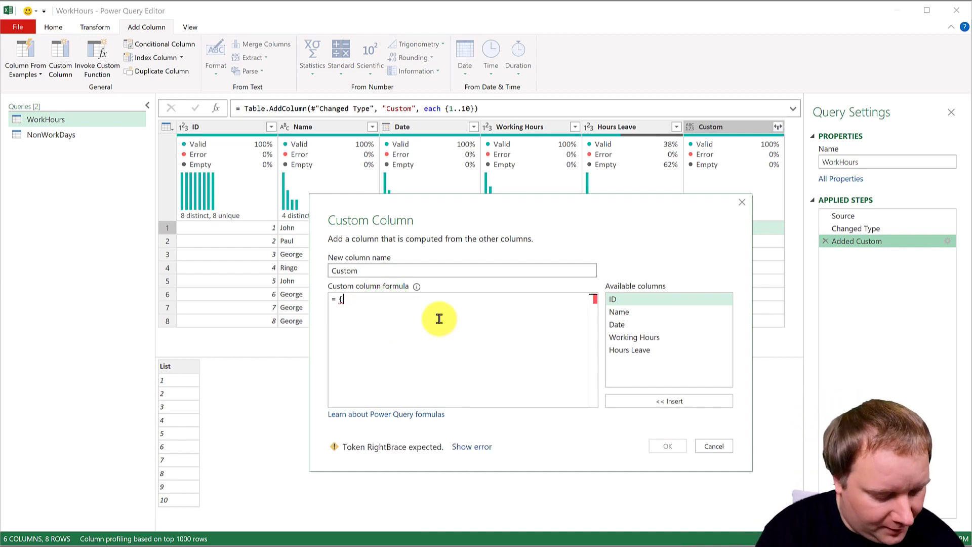
type("Number.From")
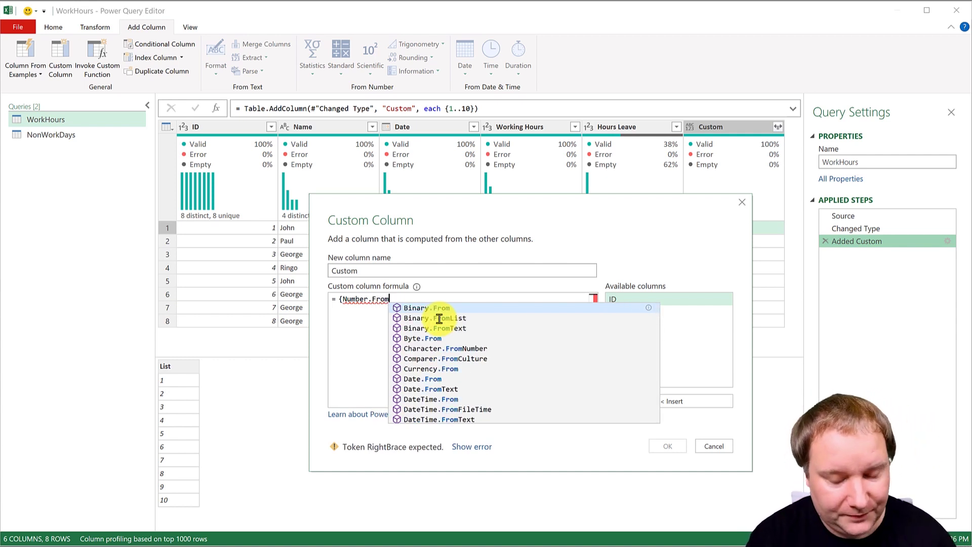
type("(")
left_click(632, 324)
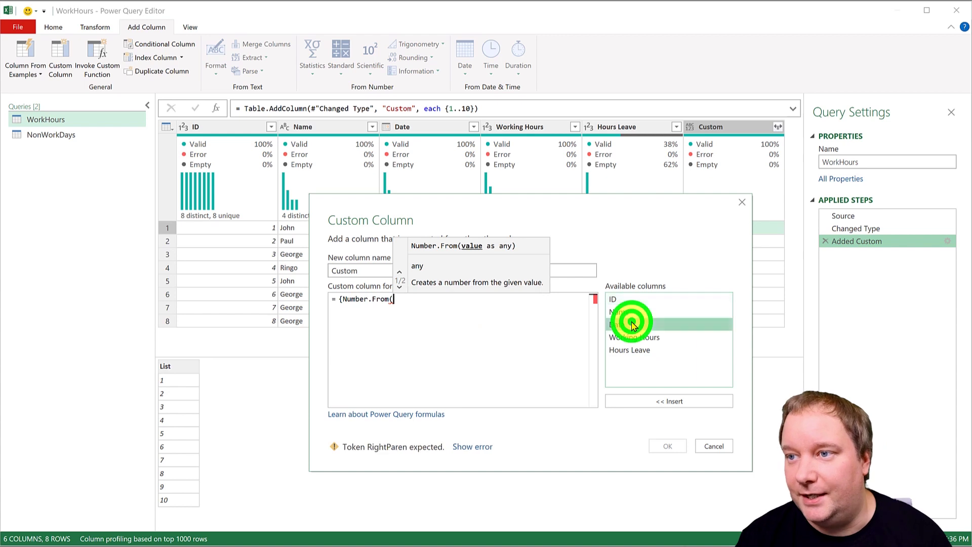
double_click(633, 325)
type(")")
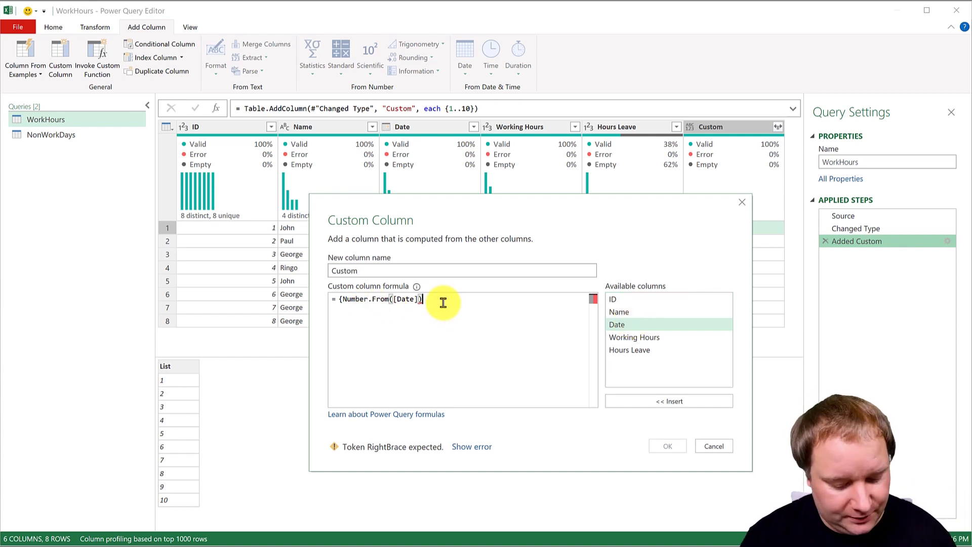
type("..")
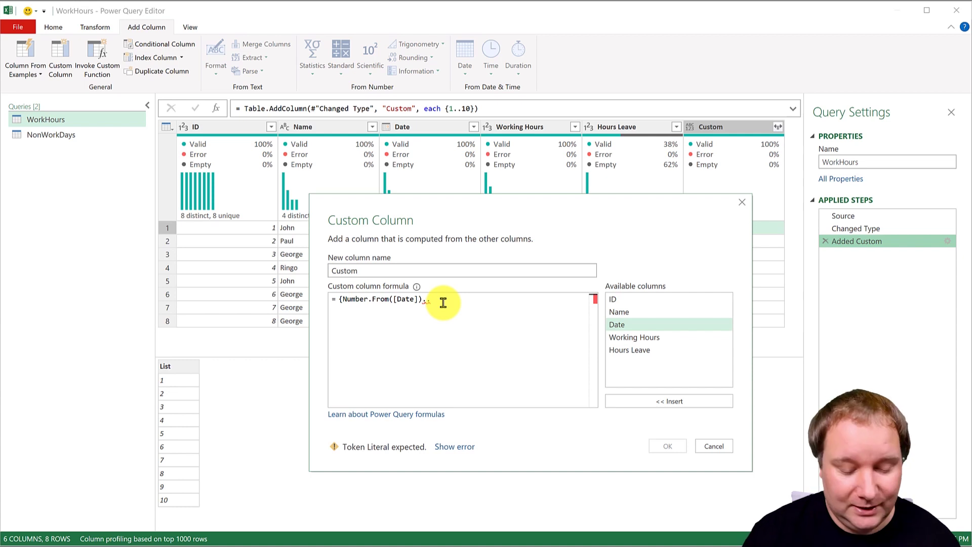
type("(Number.")
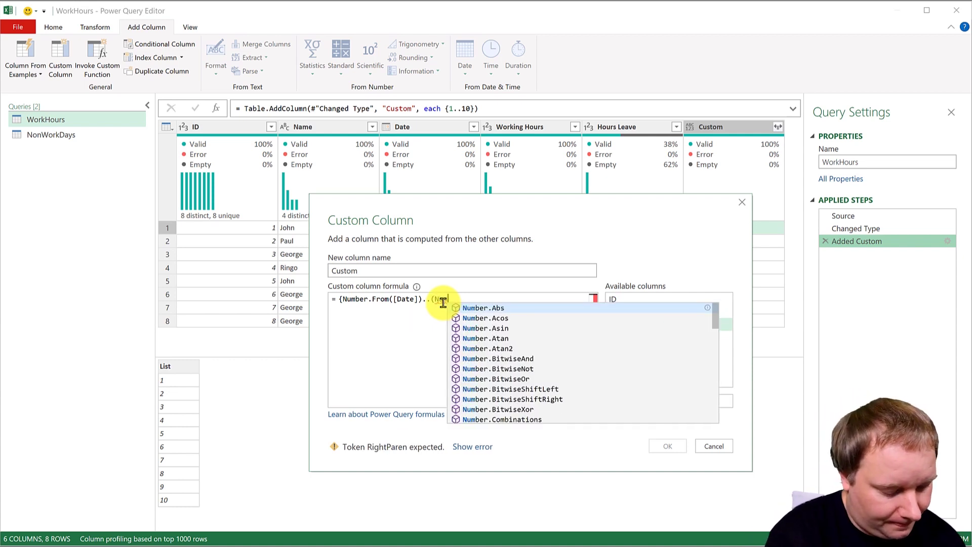
type("From")
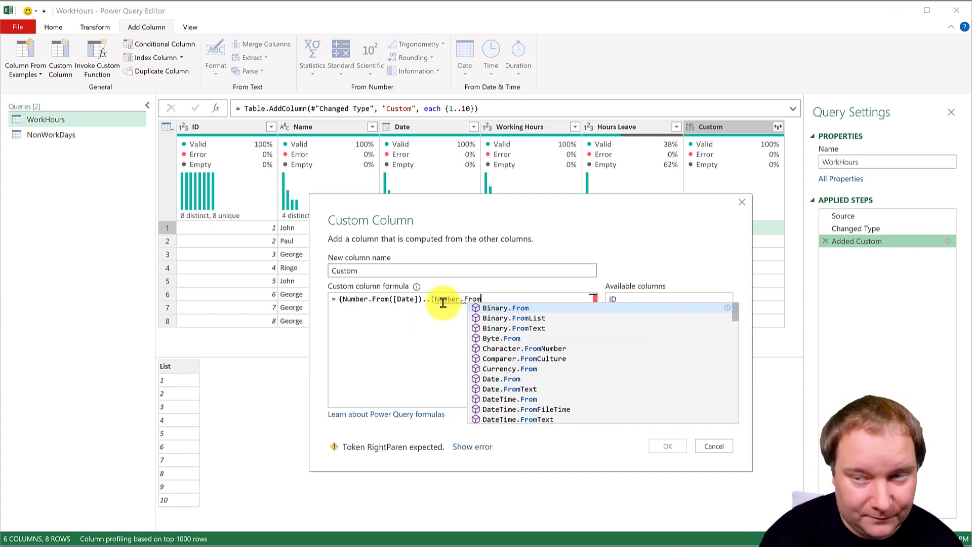
type("(")
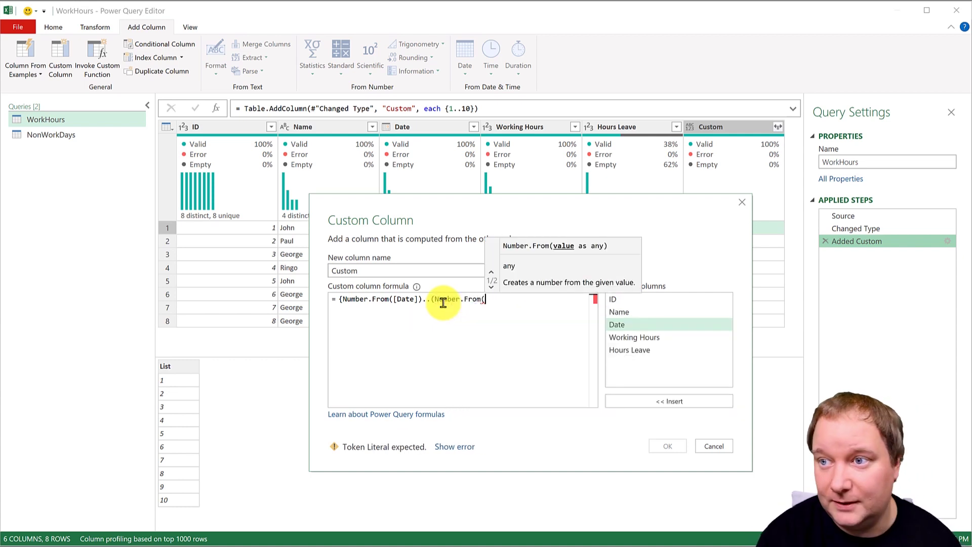
double_click(626, 328)
type(")+(")
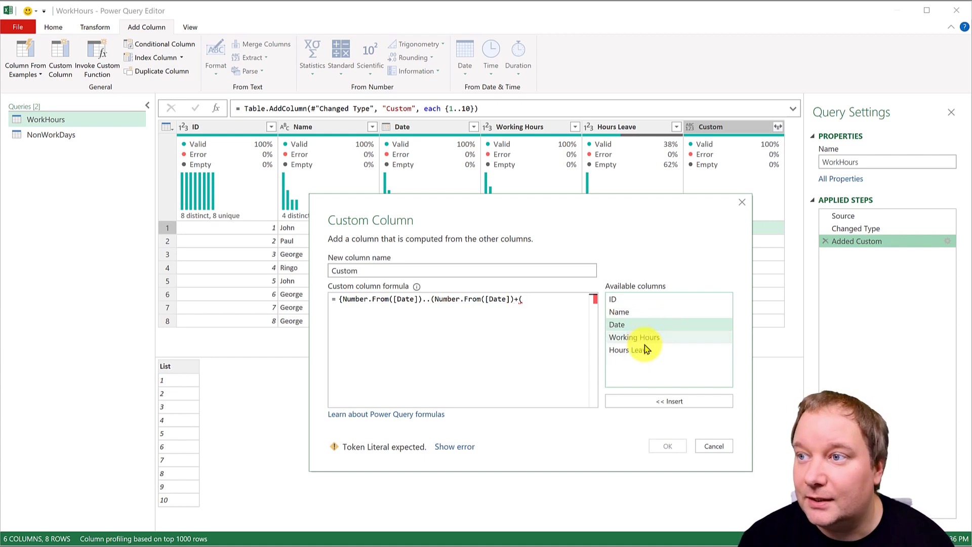
double_click(646, 350)
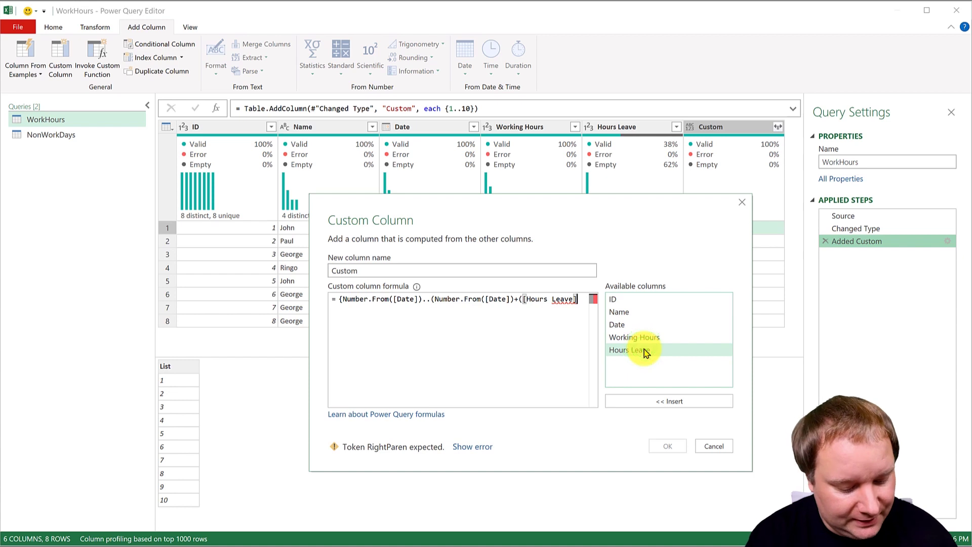
type("/")
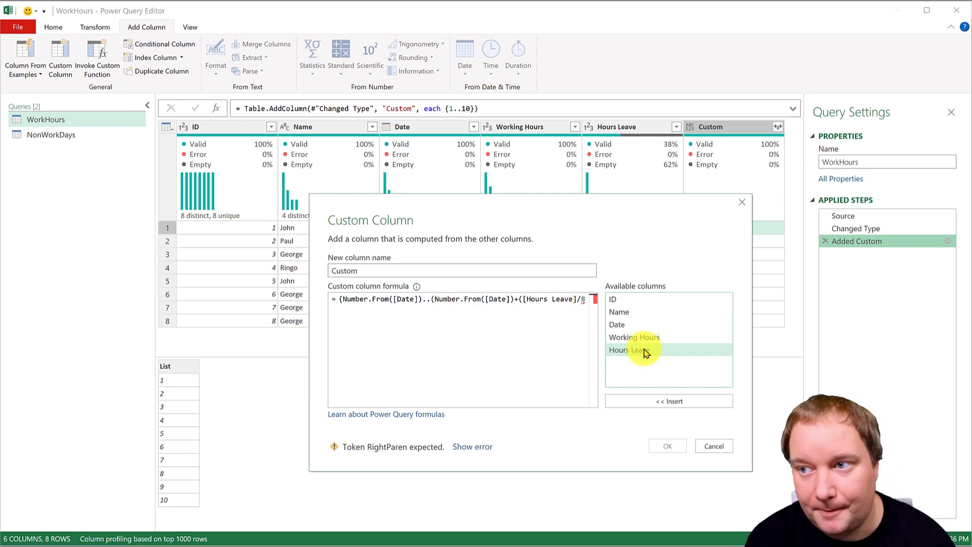
type("8)")
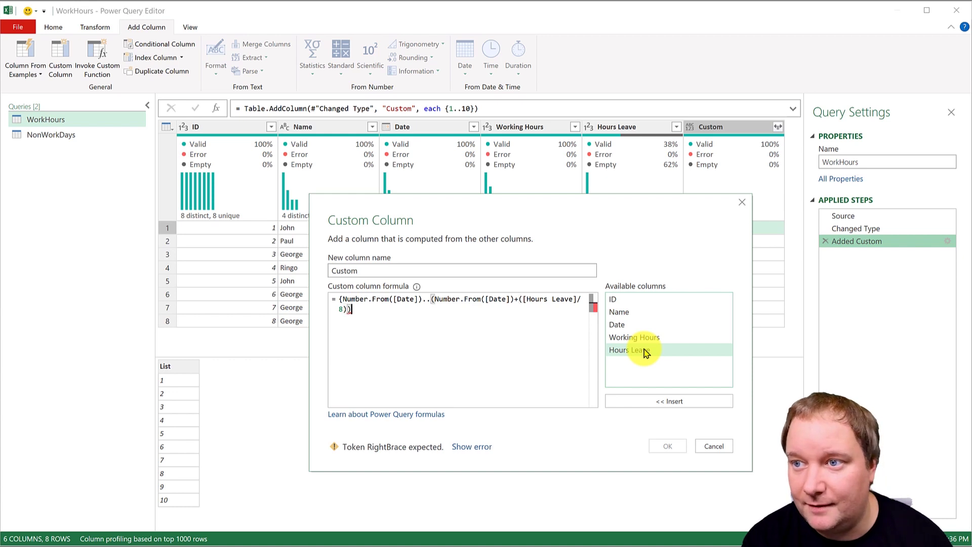
type(")")
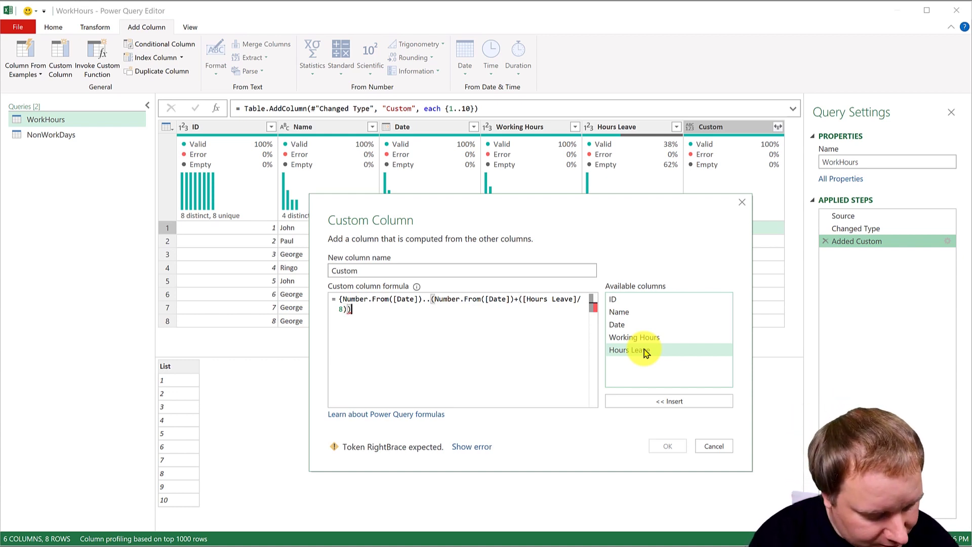
type("}")
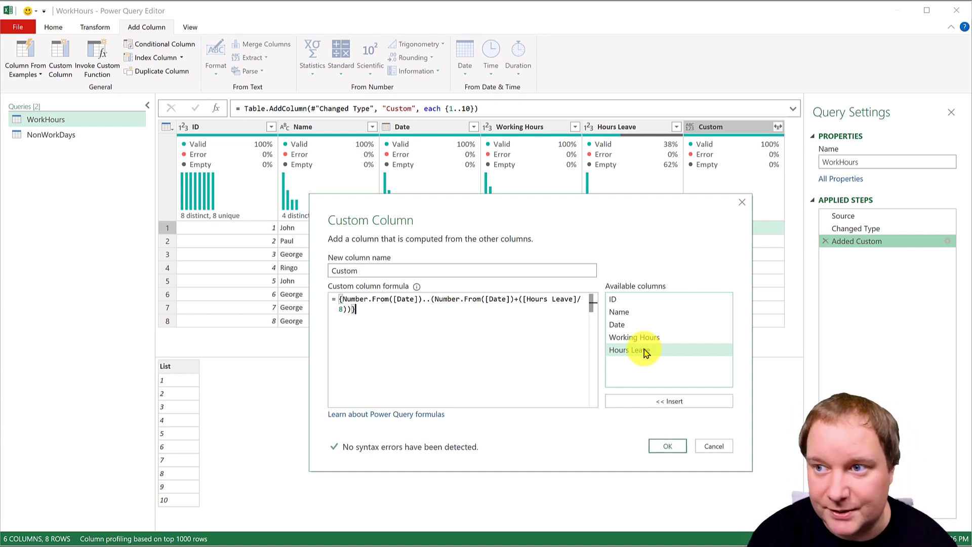
left_click(664, 450)
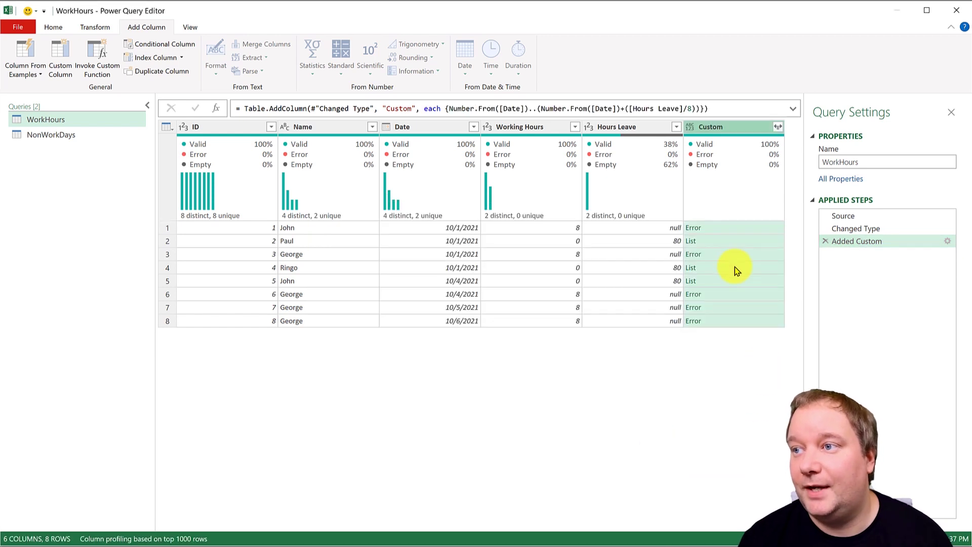
left_click(734, 243)
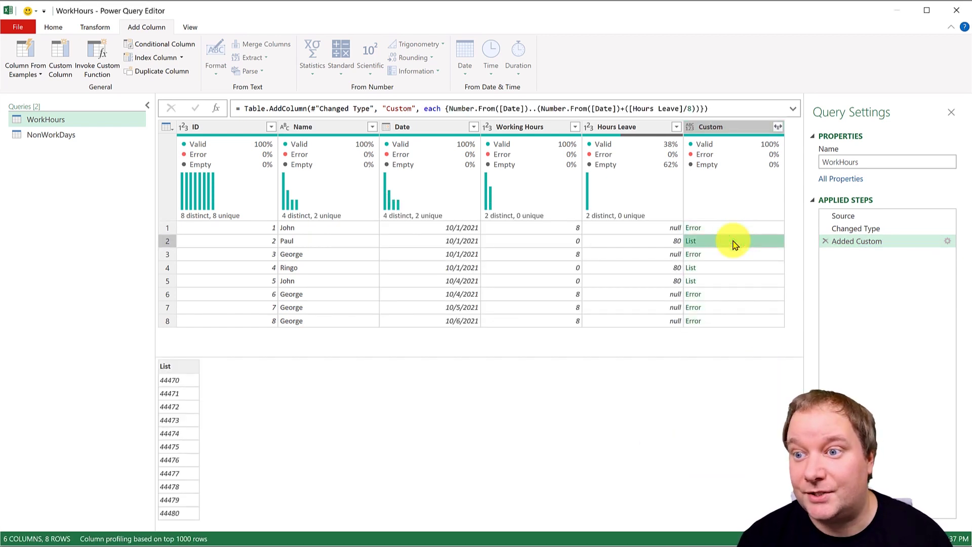
Preview the Custom List and Error cells in rows 4, 6 and 1, then reopen the Added Custom formula
left_click(735, 267)
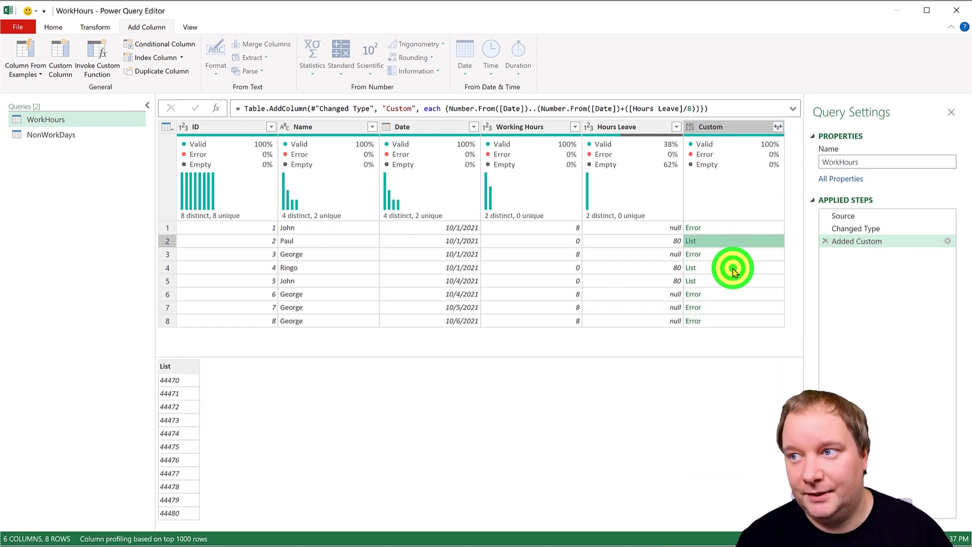
left_click(722, 296)
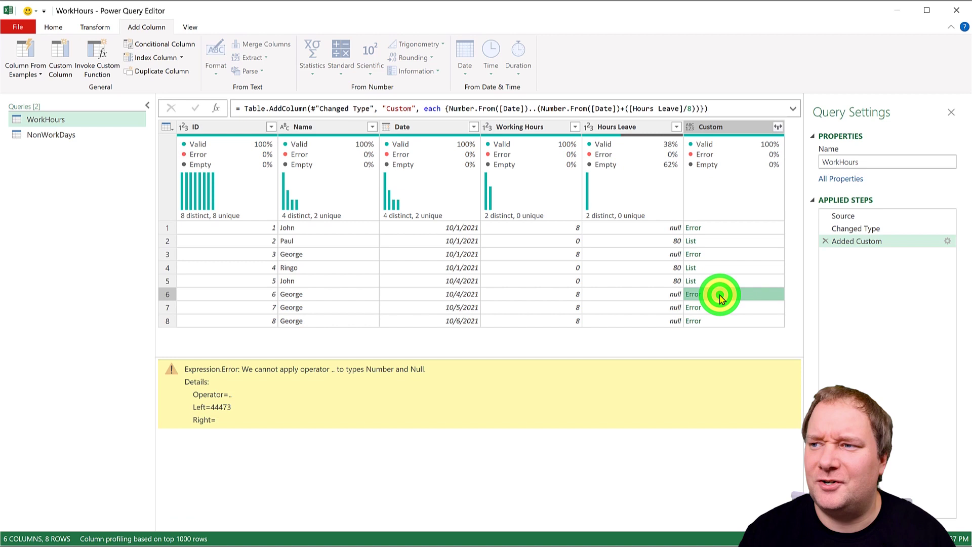
left_click(737, 227)
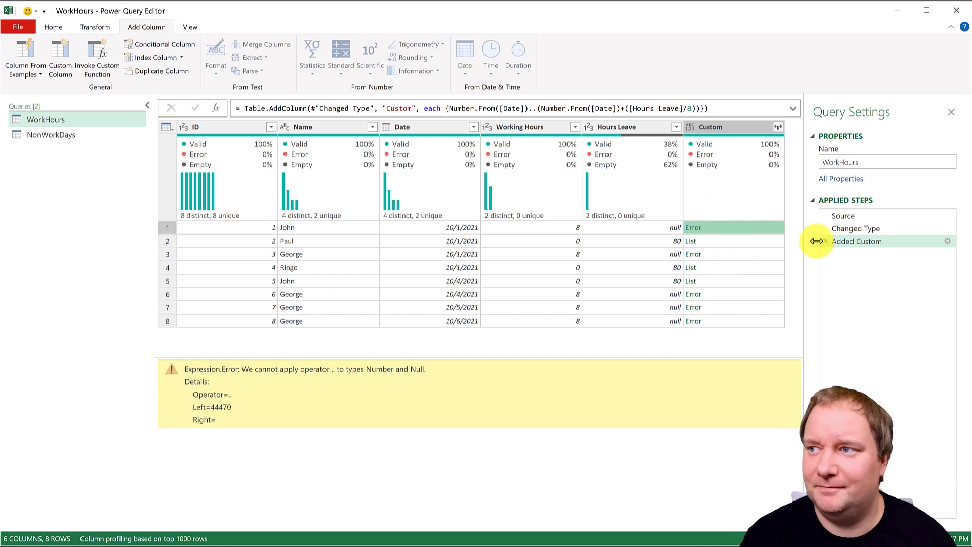
left_click(948, 241)
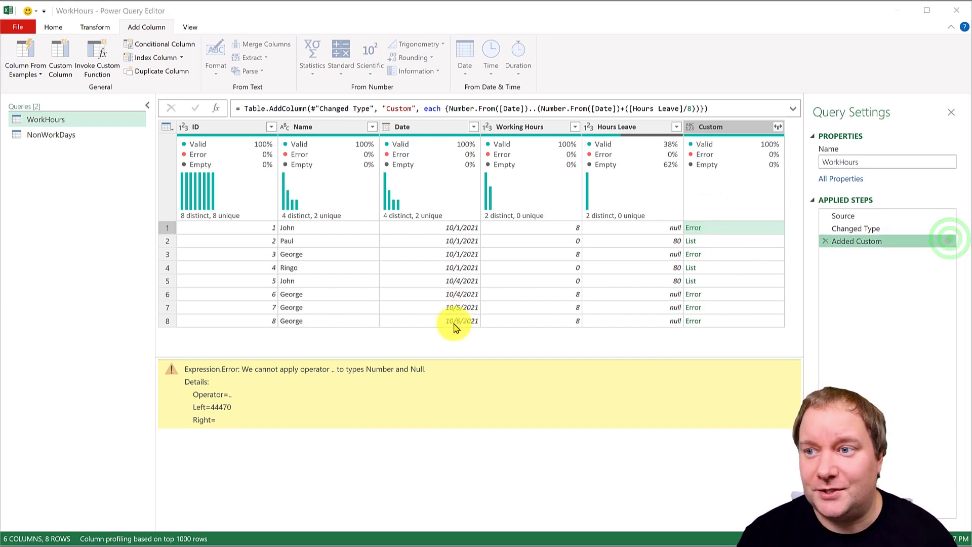
left_click(338, 299)
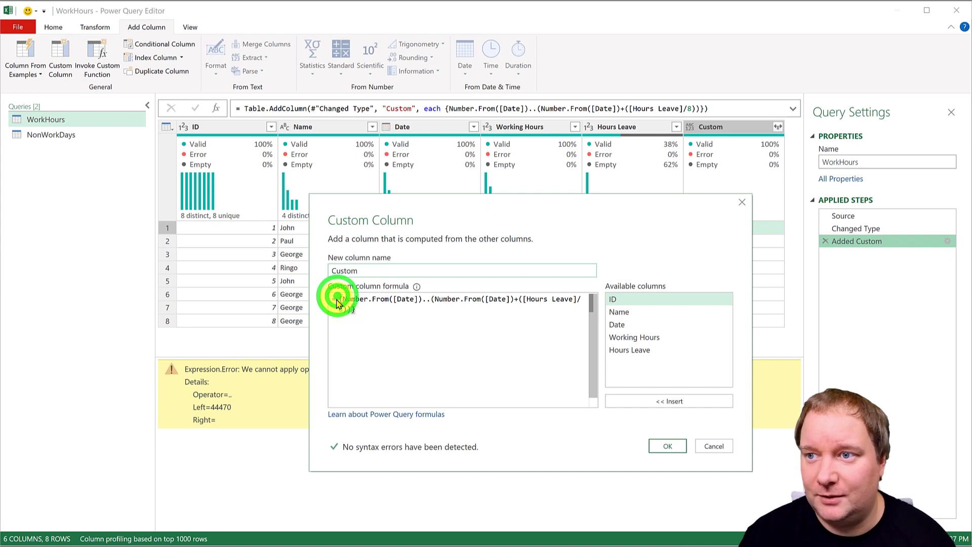
Wrap the Custom formula in try … otherwise null so null-leave rows show null
left_click(339, 299)
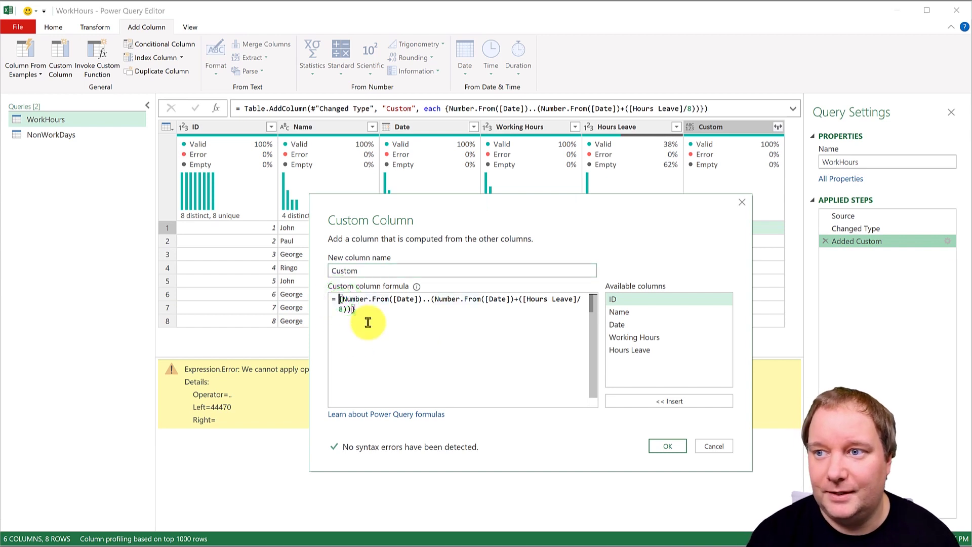
type("try")
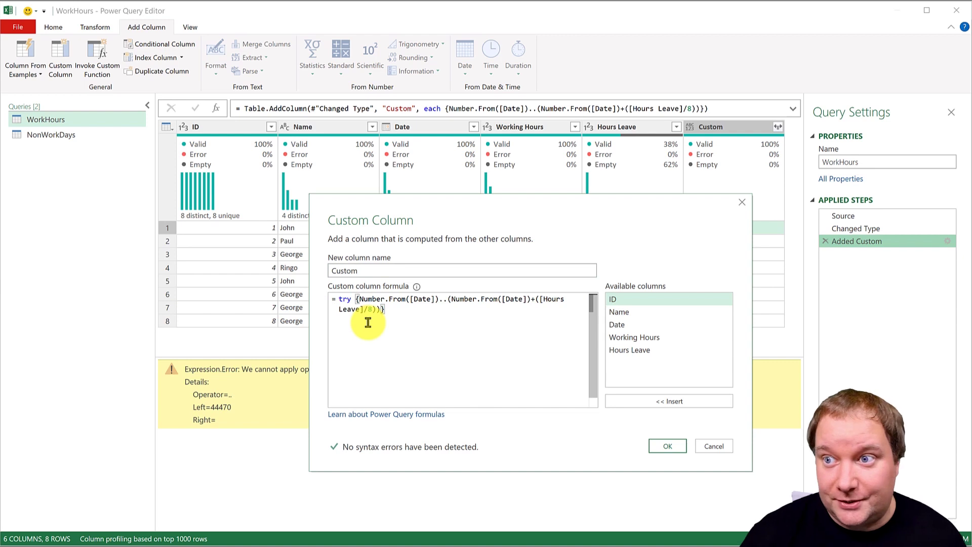
left_click(437, 314)
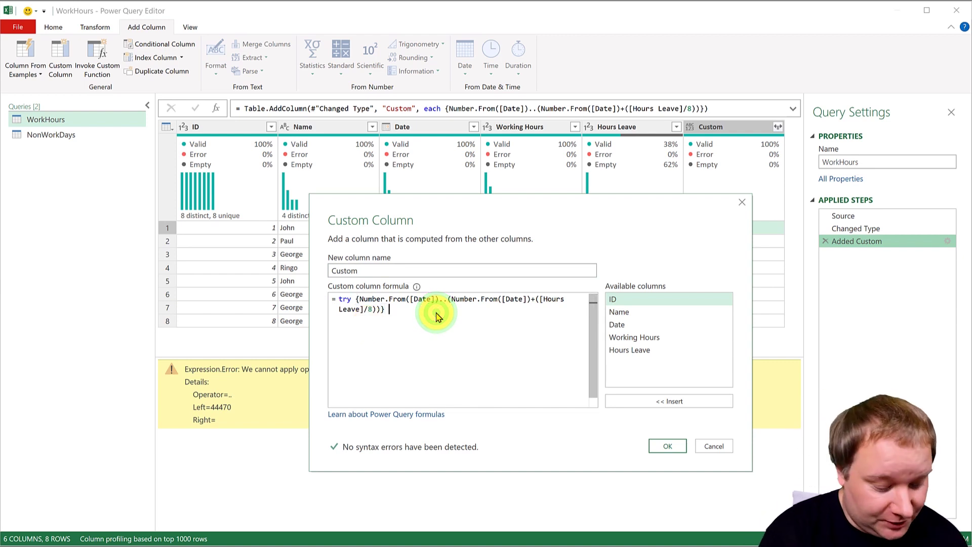
type("otherwi")
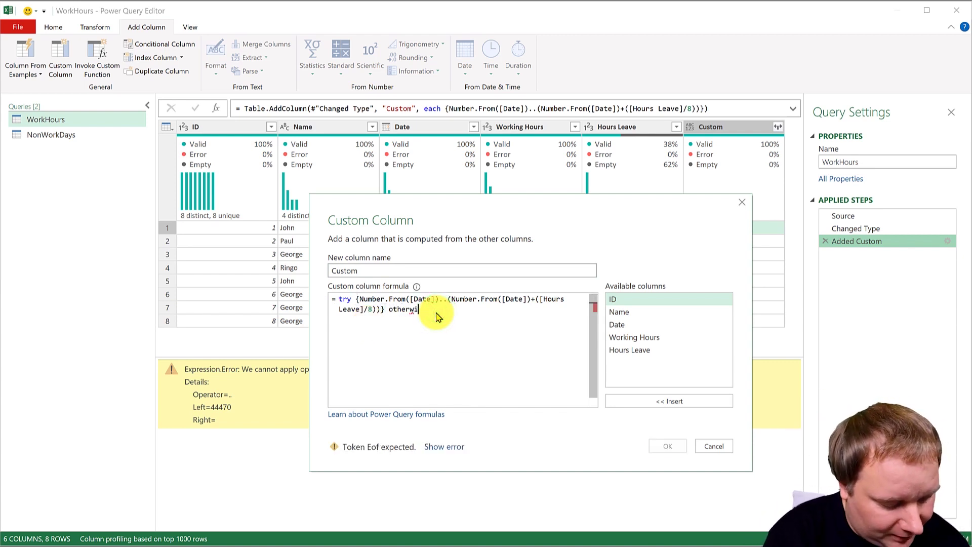
type("se null")
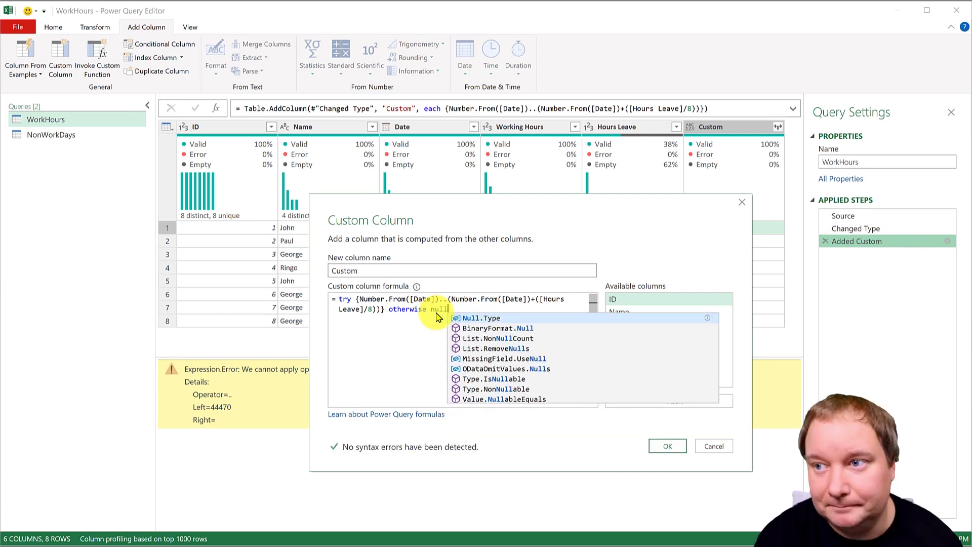
left_click(653, 445)
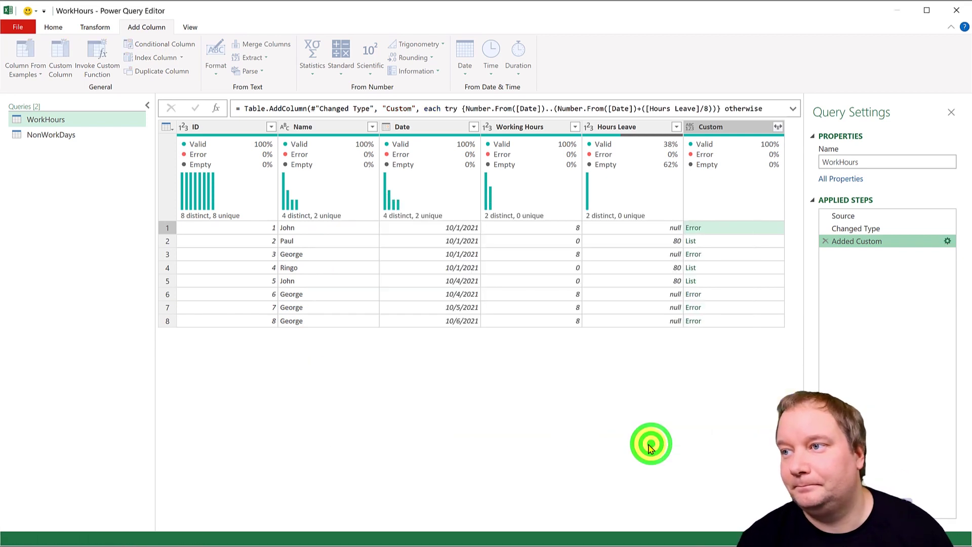
left_click(752, 241)
left_click(744, 266)
left_click(742, 281)
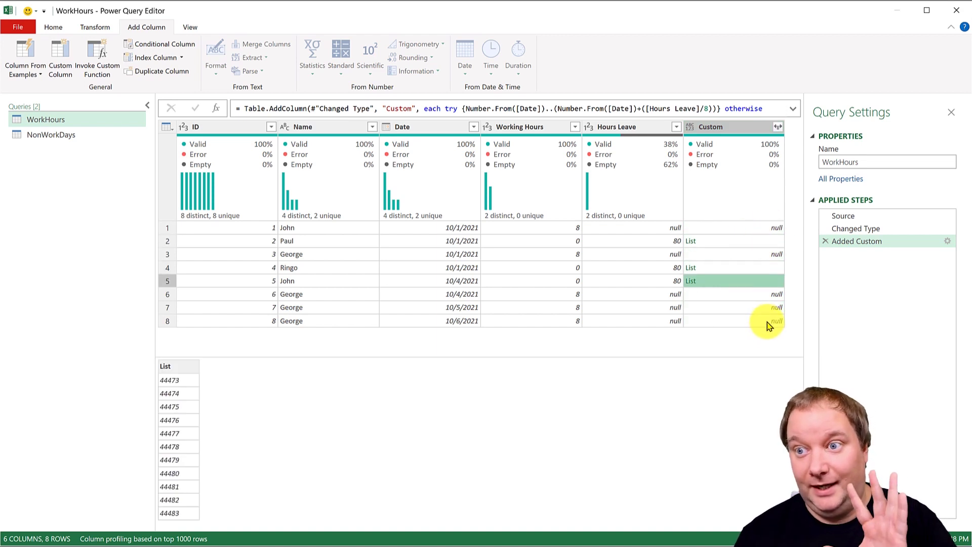
left_click(708, 239)
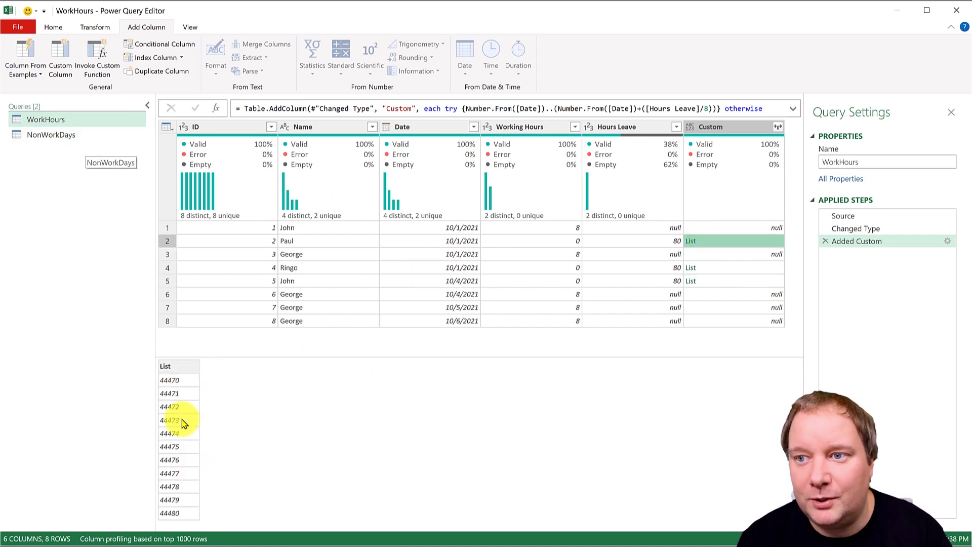
left_click(84, 140)
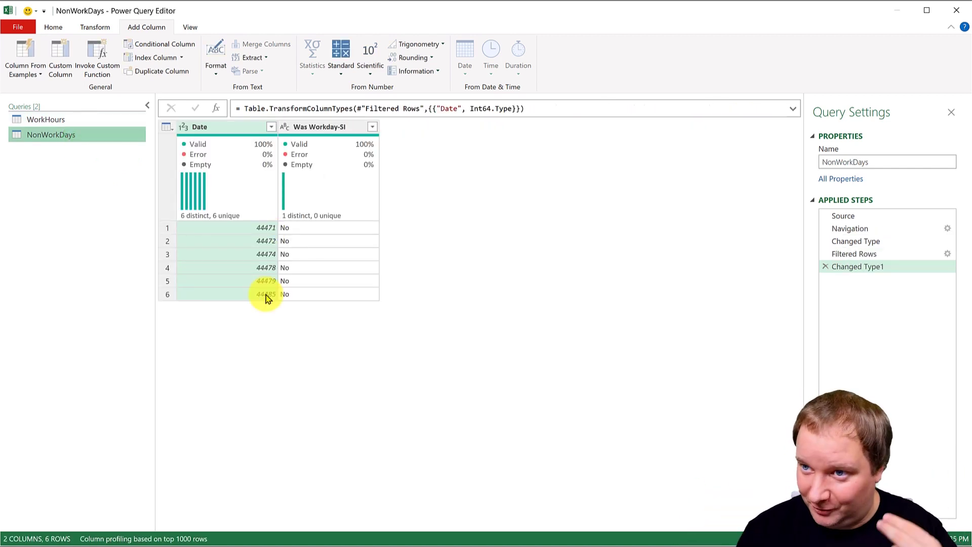
left_click(55, 118)
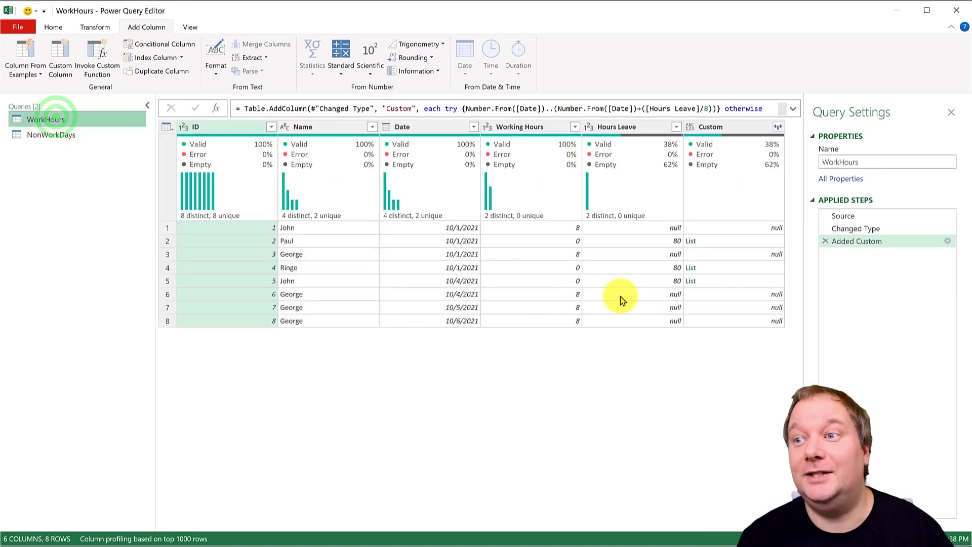
left_click(719, 239)
left_click(52, 135)
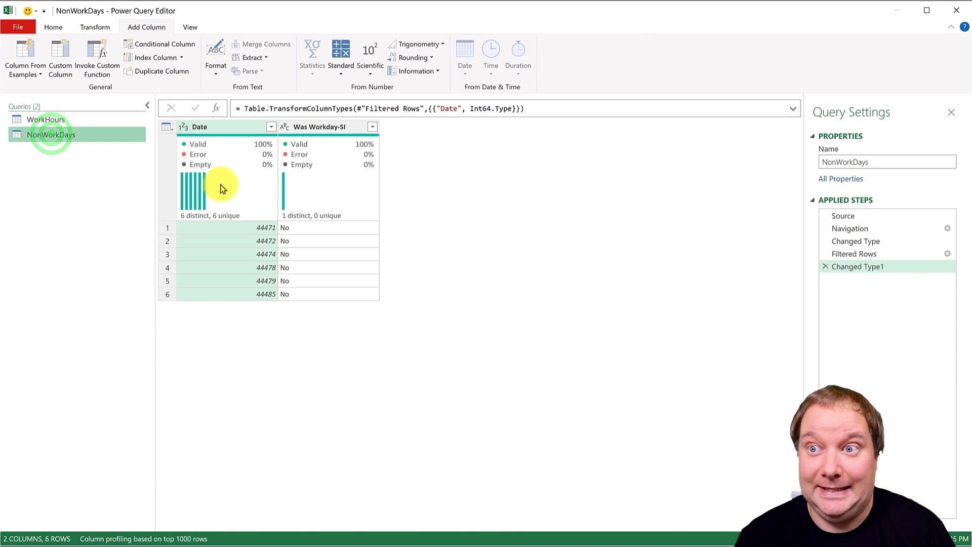
left_click(231, 126)
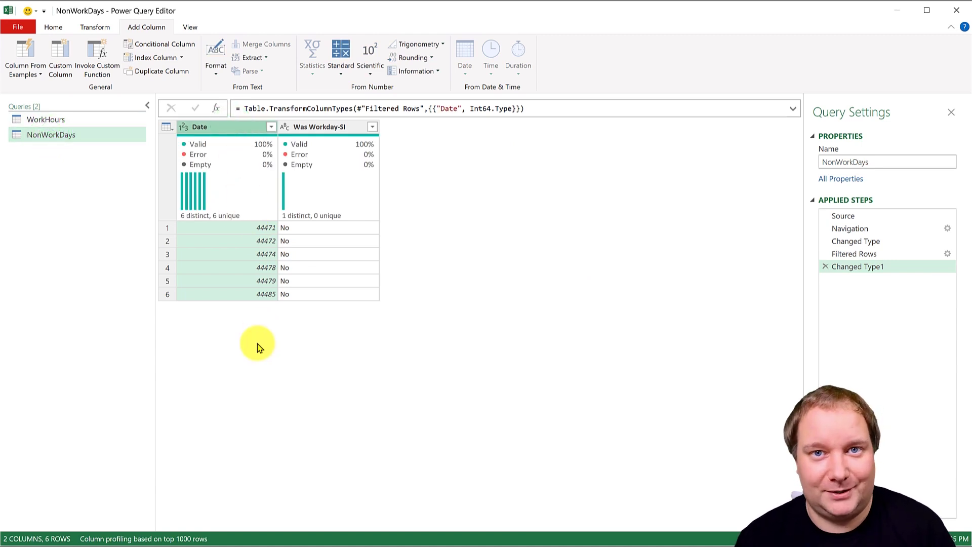
left_click(217, 127)
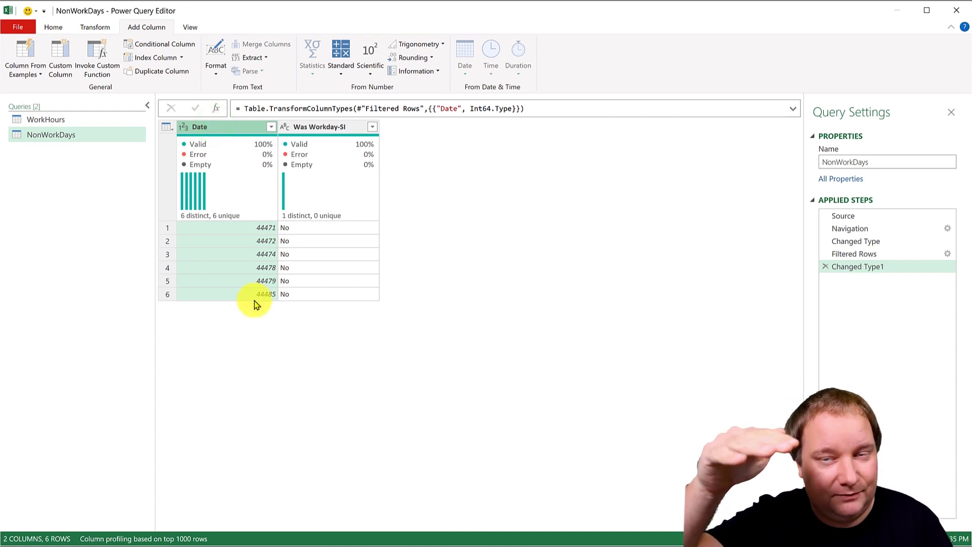
left_click(80, 119)
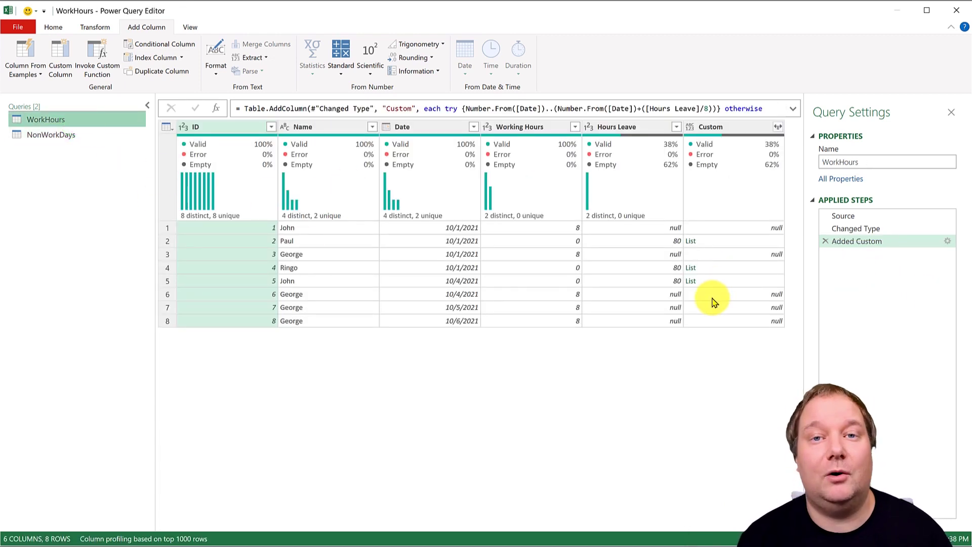
left_click(63, 64)
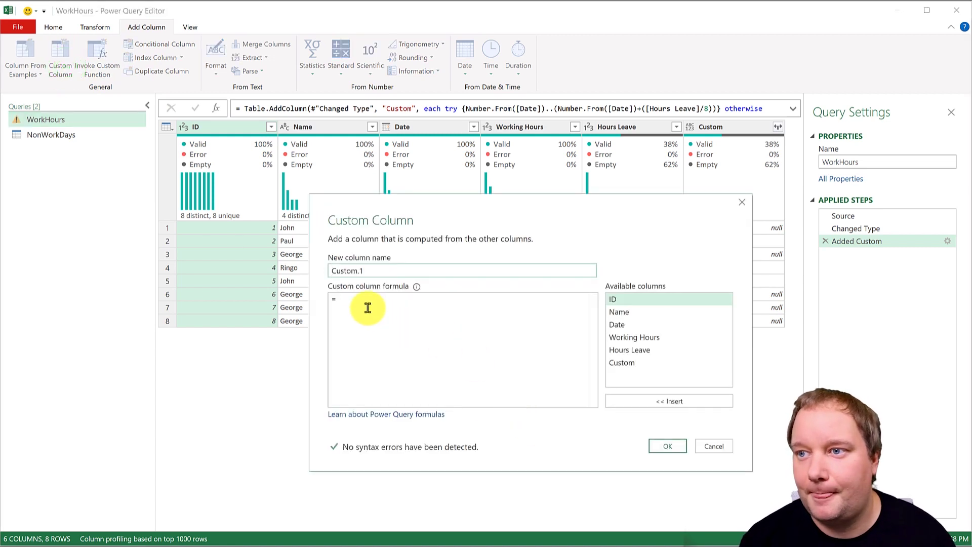
Add a custom column with List.Intersect({[Custom], NonWorkingDays[Date]})
left_click(368, 307)
type("List")
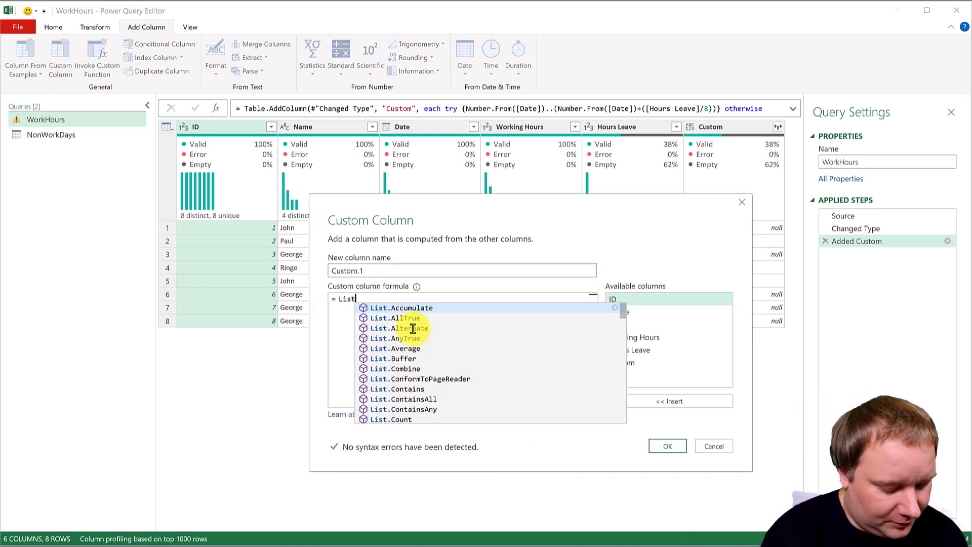
type(".Intersecti")
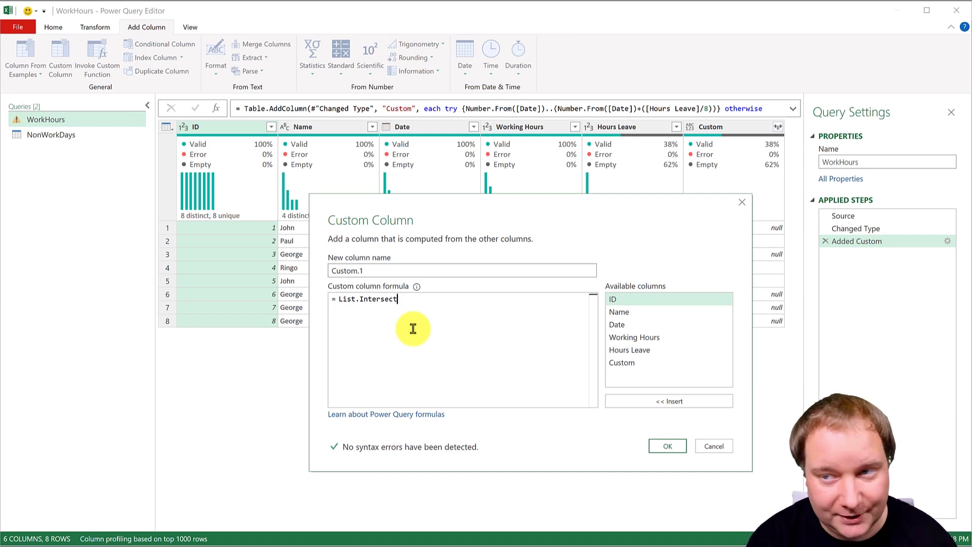
type("(")
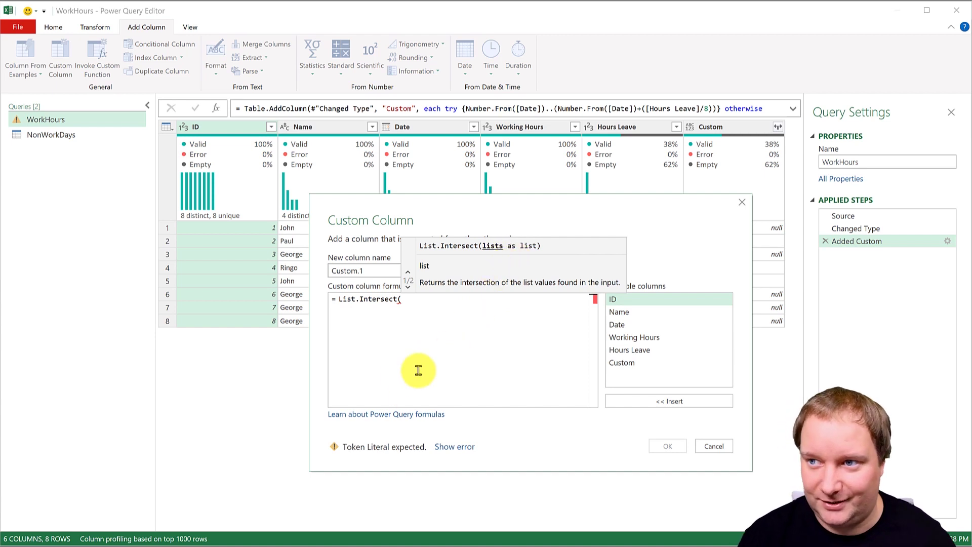
type("{")
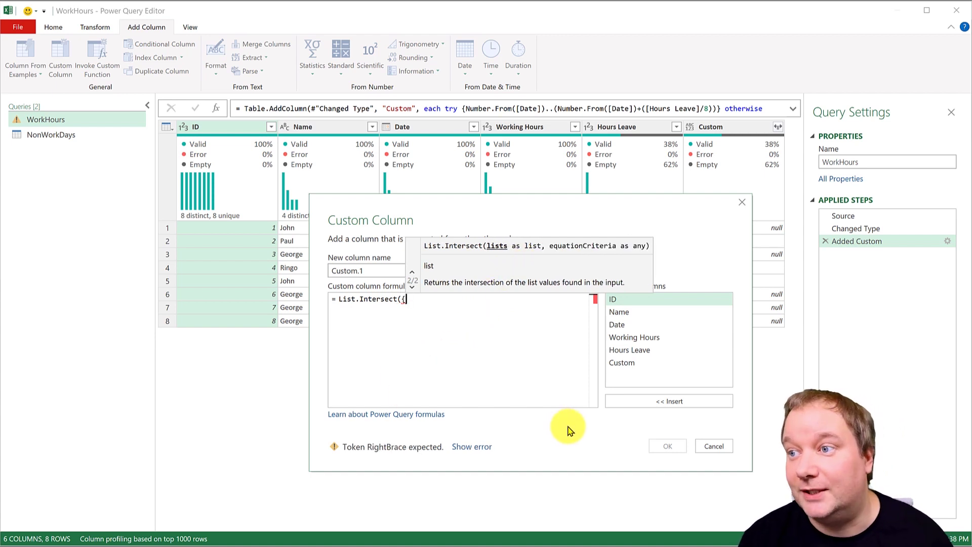
double_click(641, 365)
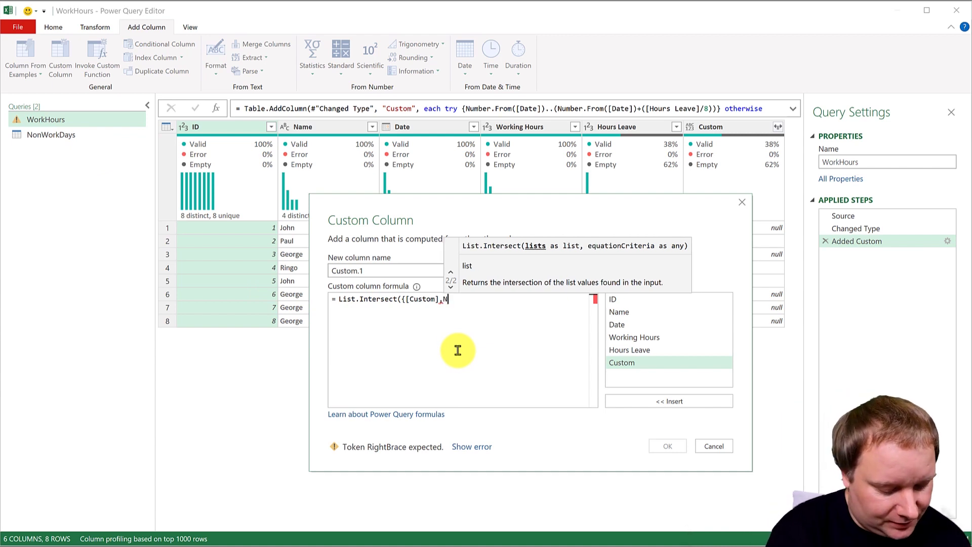
type("NonWorkingDays")
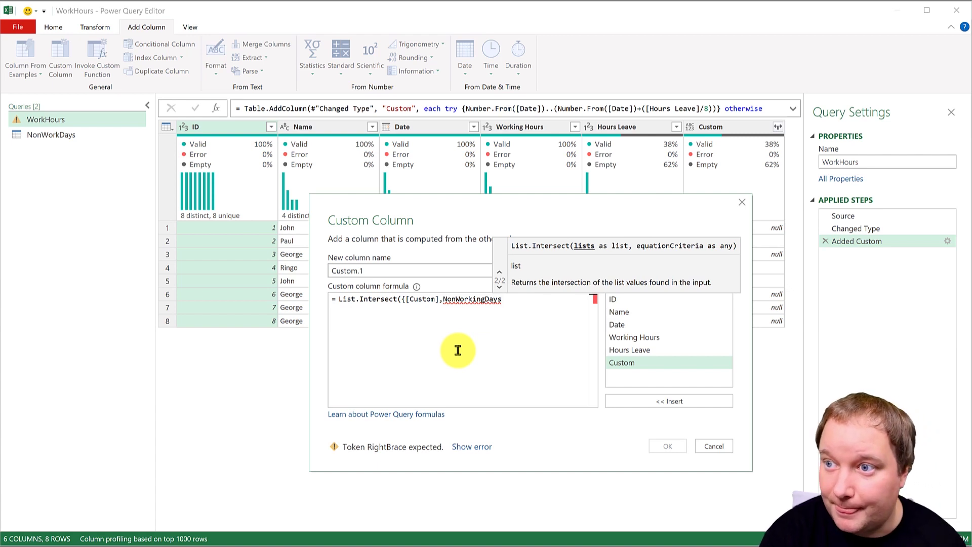
type("[")
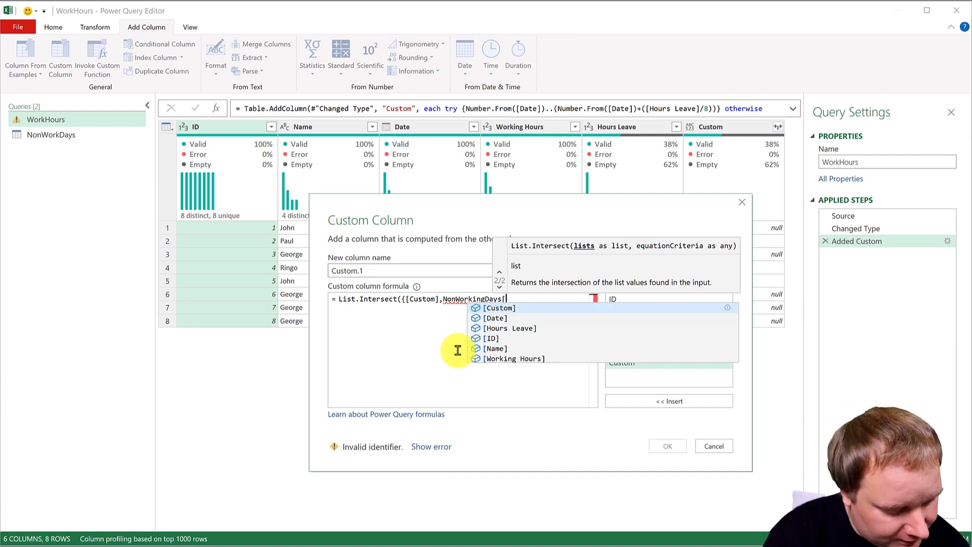
type("Date")
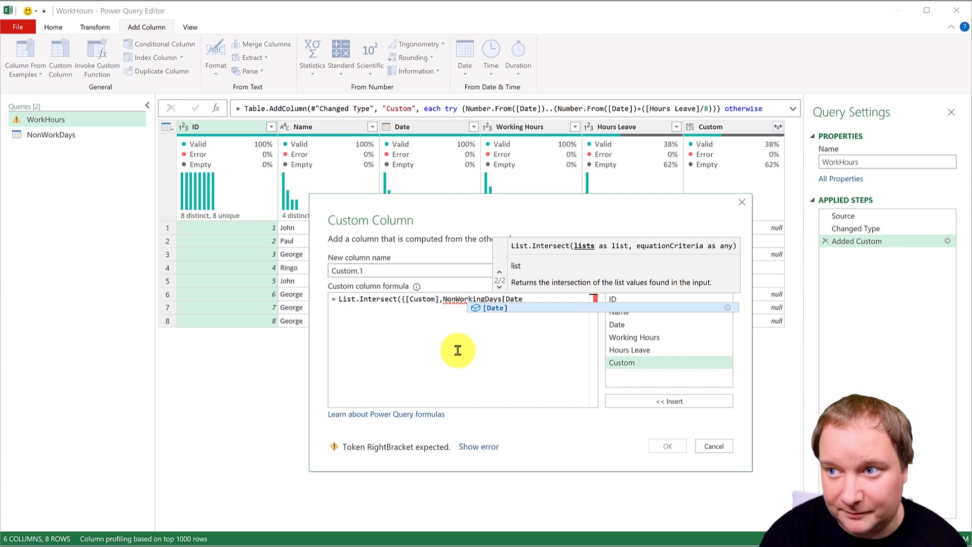
type("]")
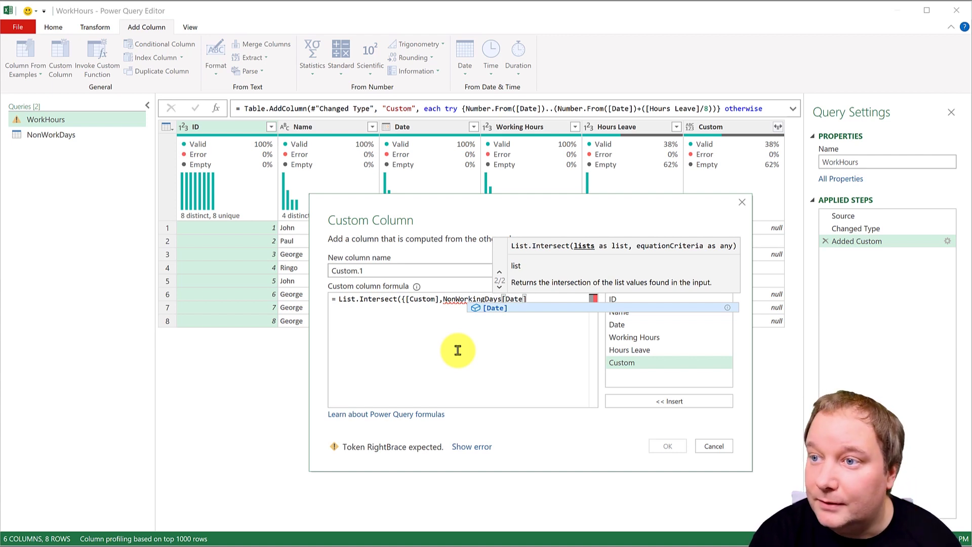
type("}")
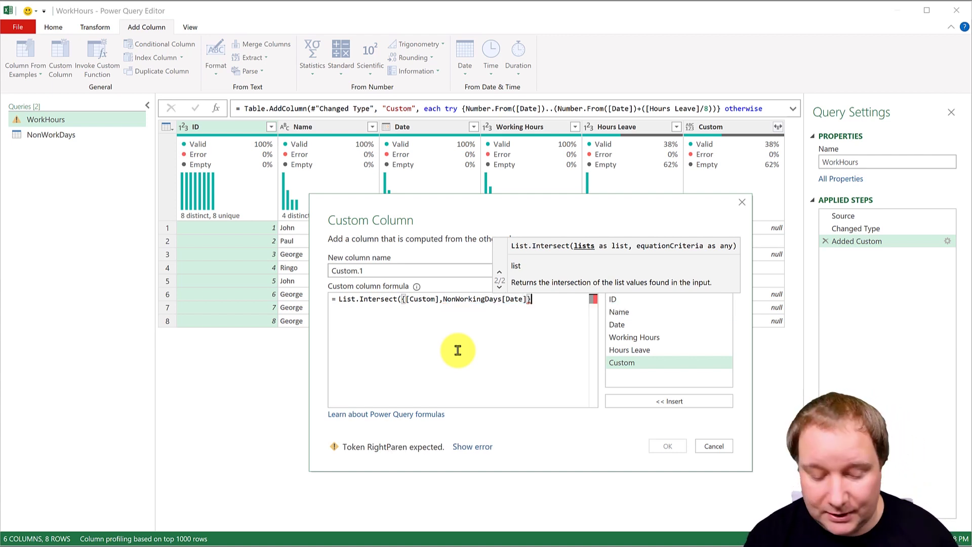
type(")")
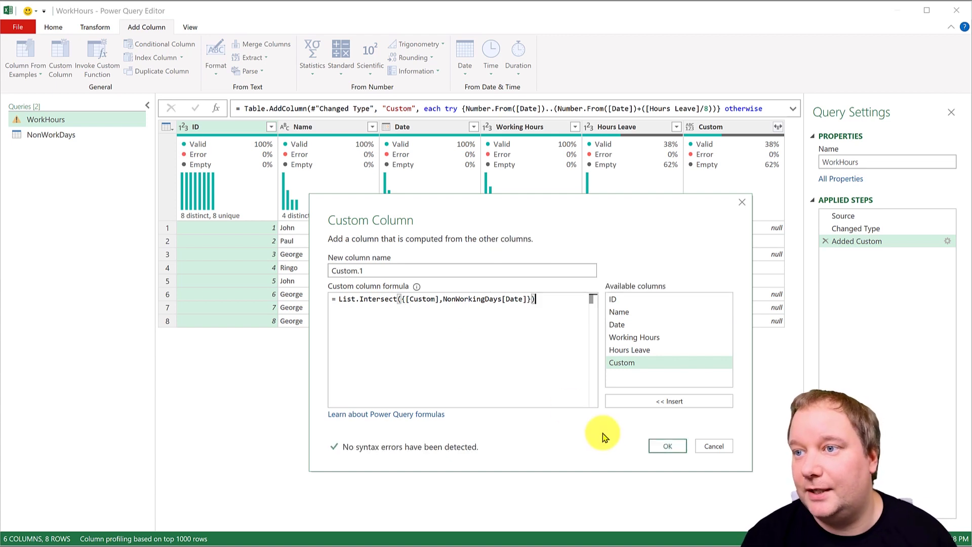
left_click(669, 447)
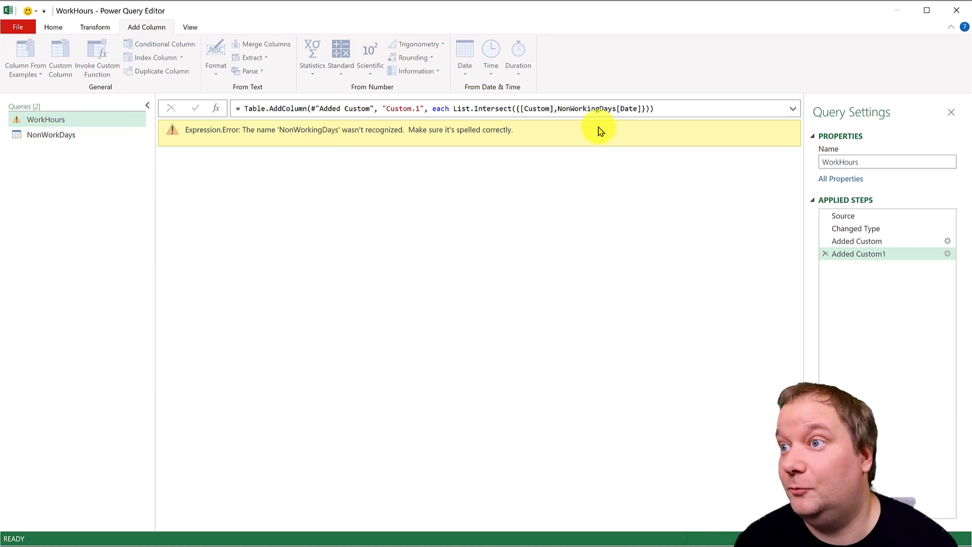
Correct the Added Custom1 formula's table reference from NonWorkingDays to NonWorkDays
left_click(597, 108)
key("BackSpace")
key("BackSpace")
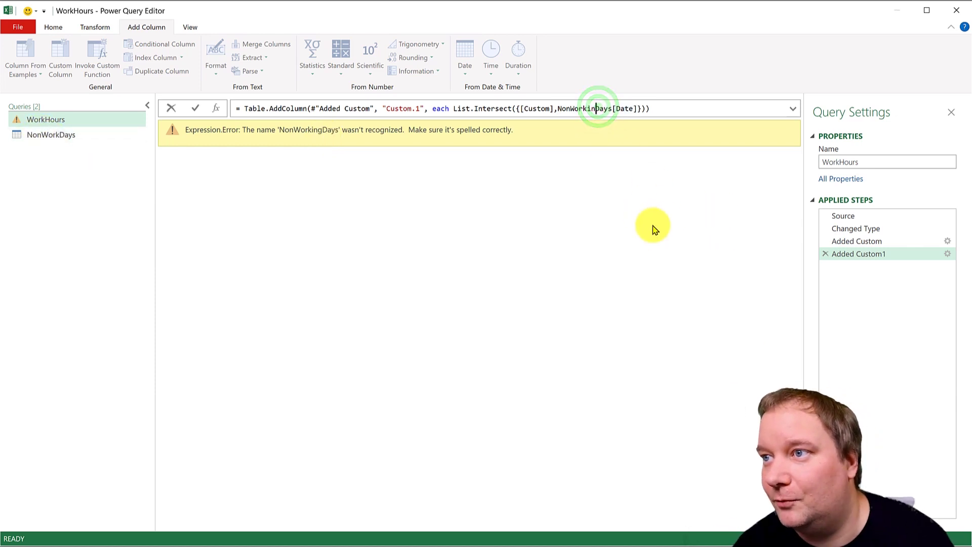
key("Return")
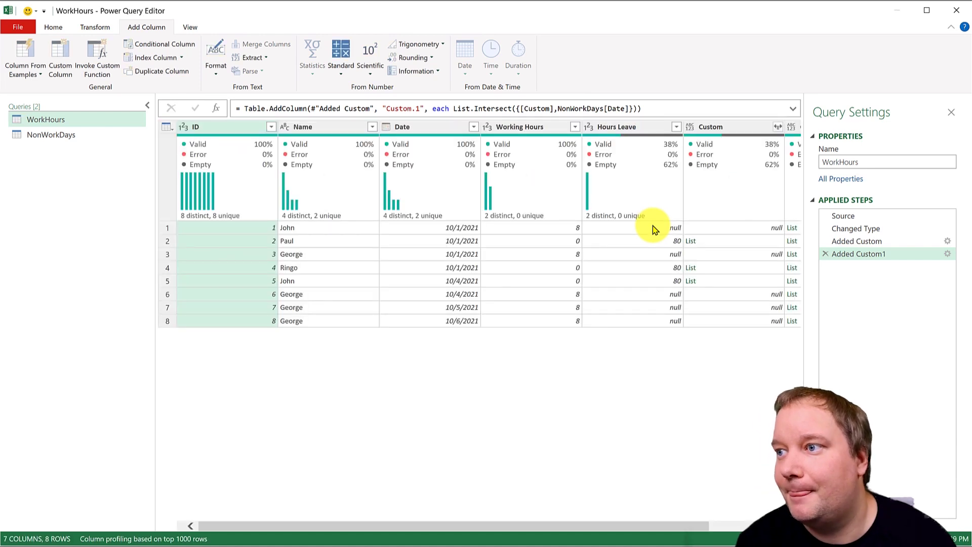
left_click(684, 530)
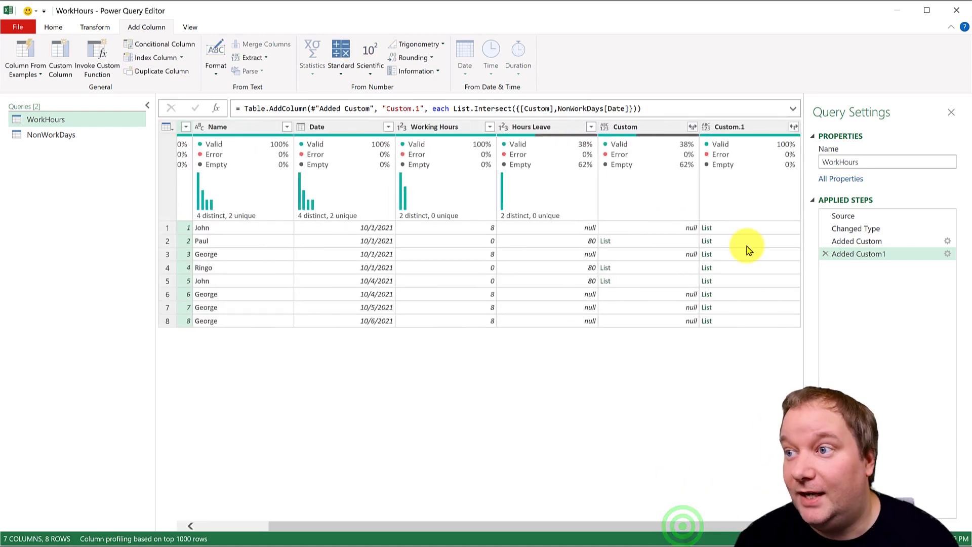
Preview the Custom.1 intersected date lists for rows 1 through 8
left_click(767, 231)
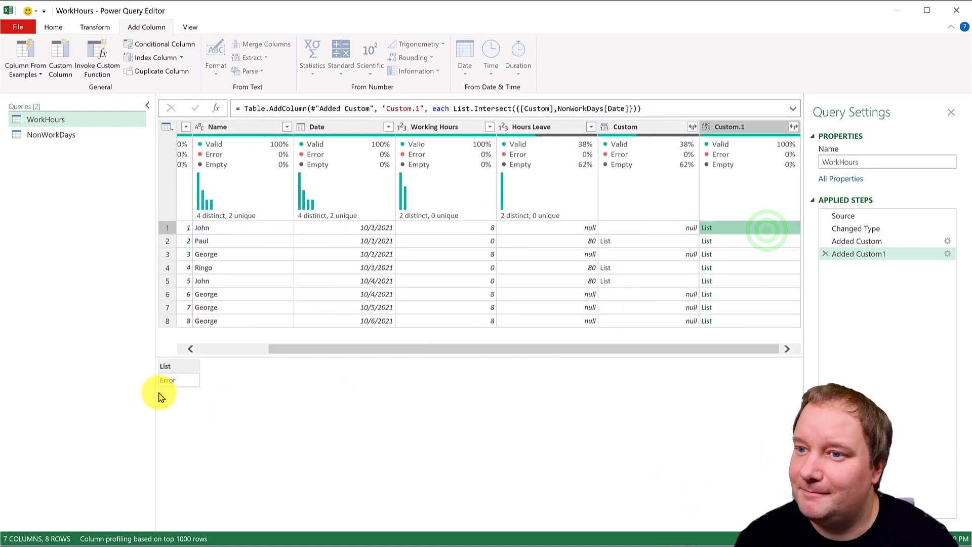
left_click(732, 240)
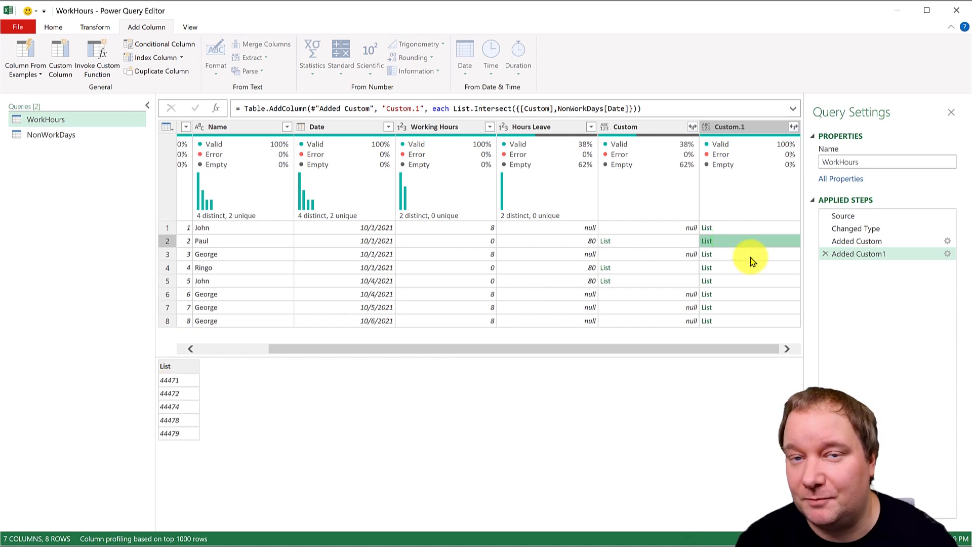
left_click(749, 253)
left_click(749, 268)
left_click(748, 284)
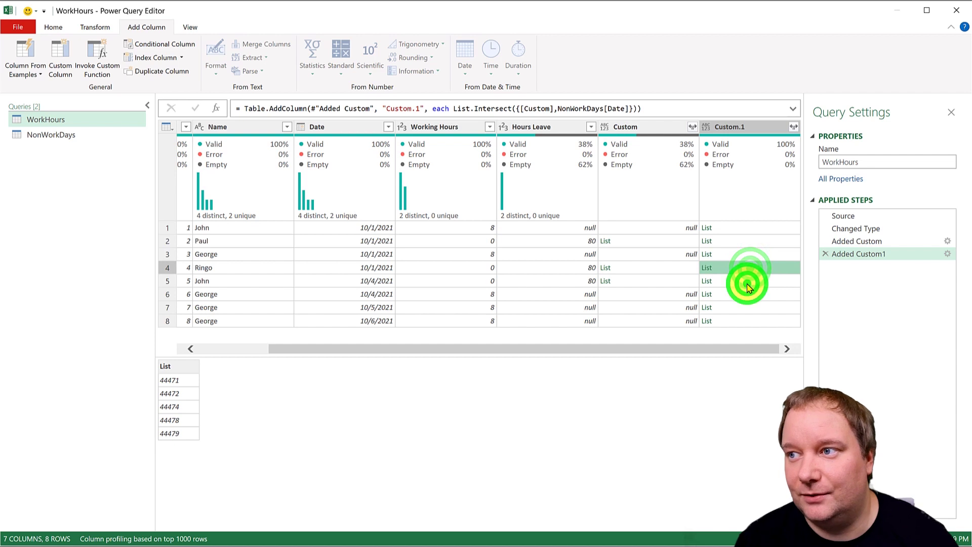
left_click(748, 294)
left_click(751, 306)
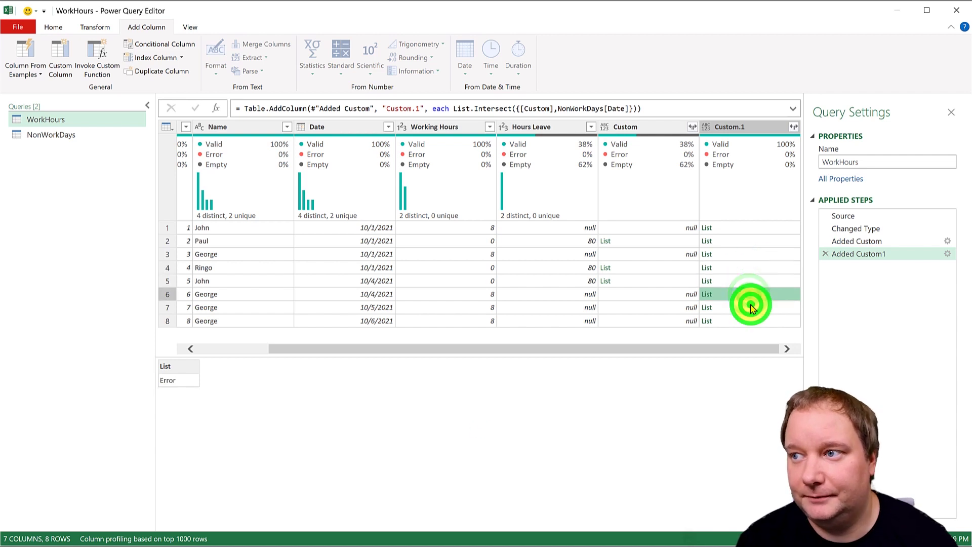
left_click(751, 320)
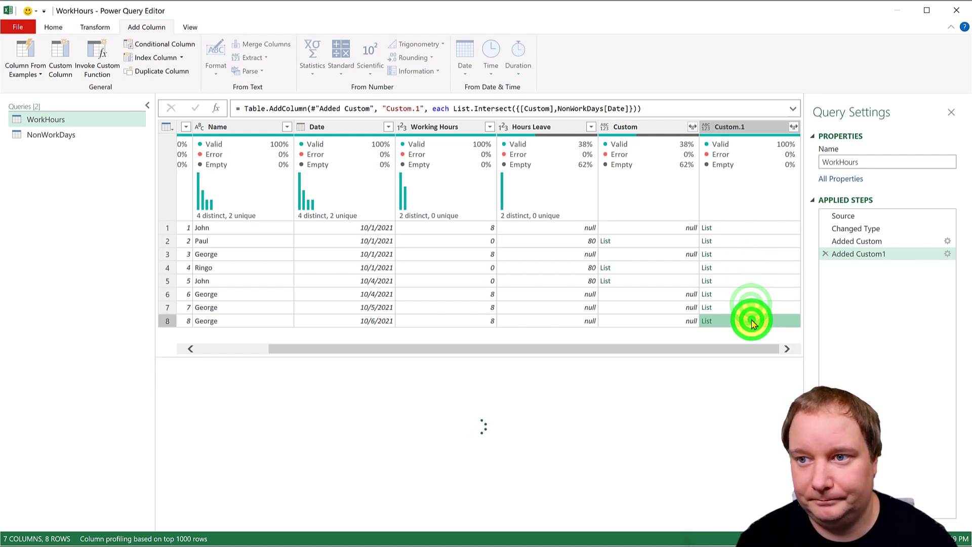
Compare rows 5 and 4's full Custom lists with their Custom.1 dates, checking row 1's Error
left_click(629, 282)
left_click(737, 281)
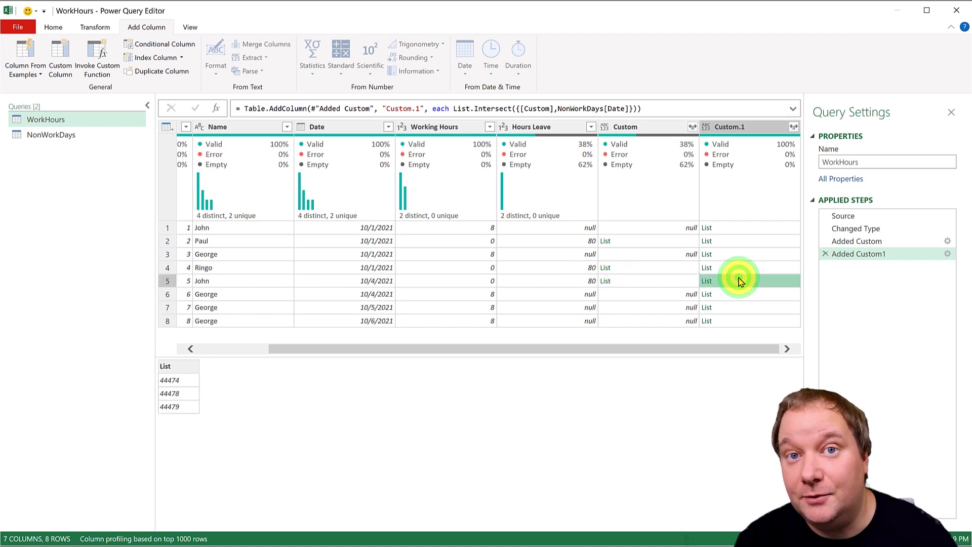
left_click(623, 283)
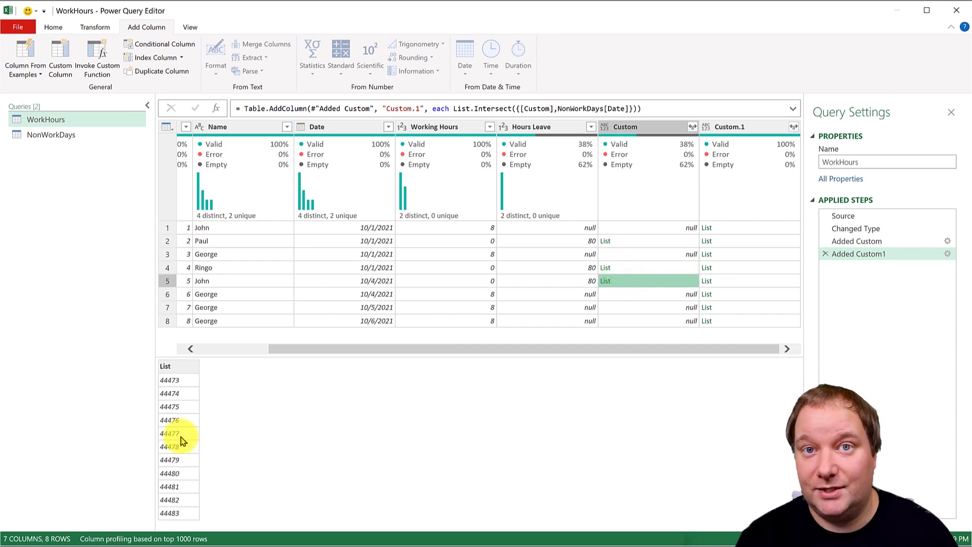
left_click(738, 282)
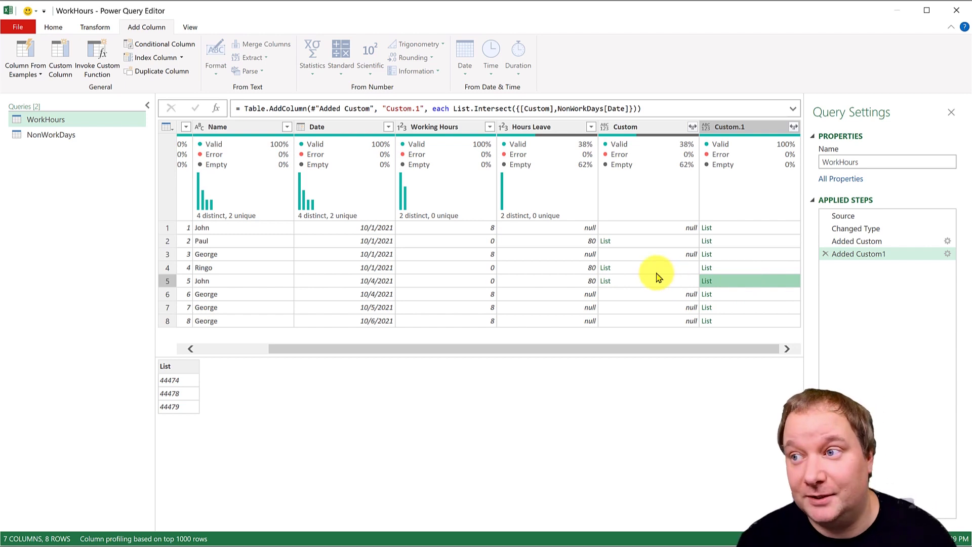
left_click(656, 279)
left_click(723, 280)
left_click(664, 267)
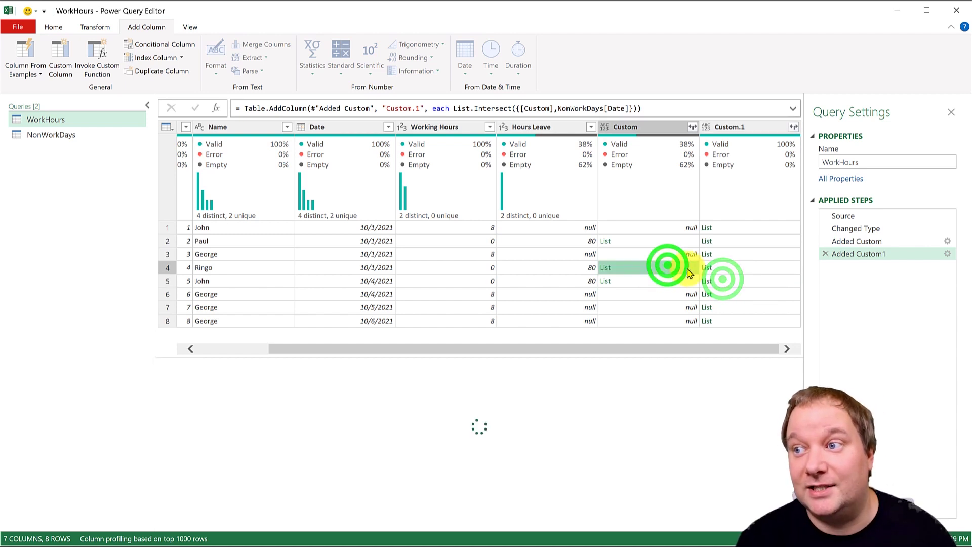
left_click(726, 267)
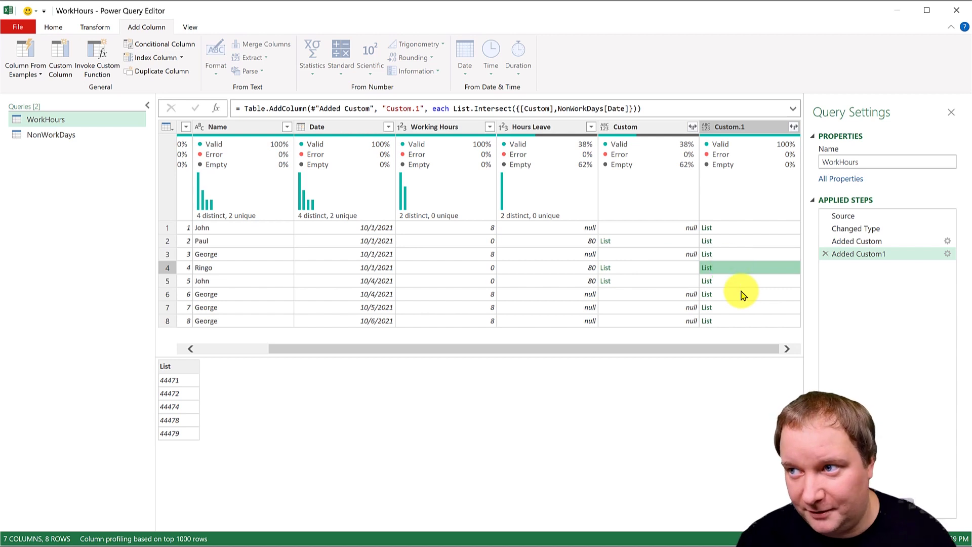
left_click(746, 227)
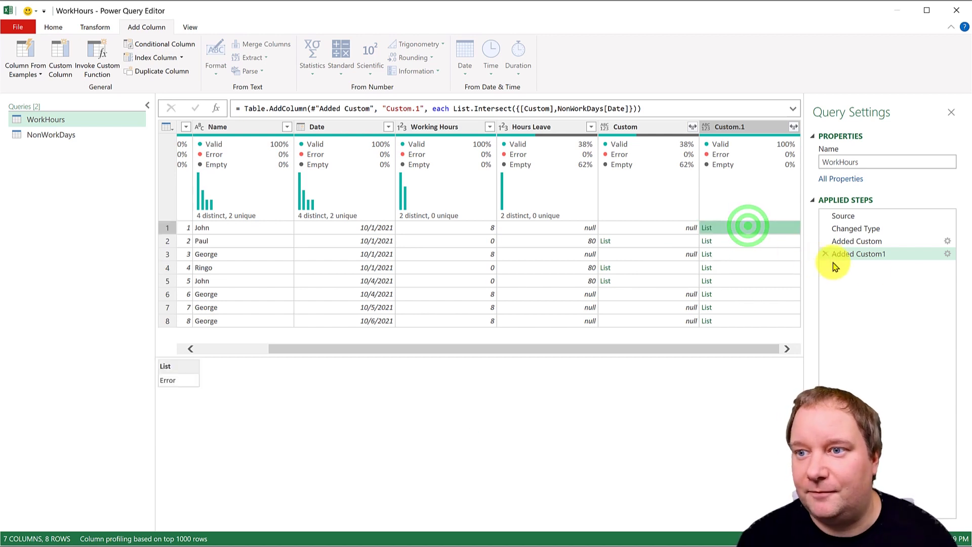
left_click(948, 253)
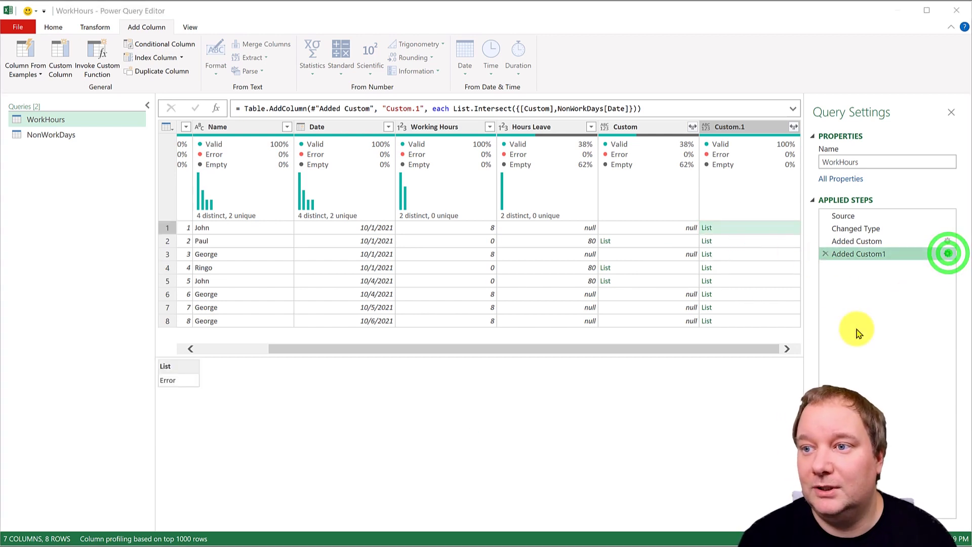
Wrap the Custom.1 formula in List.Count( ) and check row 2's non-working-day count
left_click(338, 301)
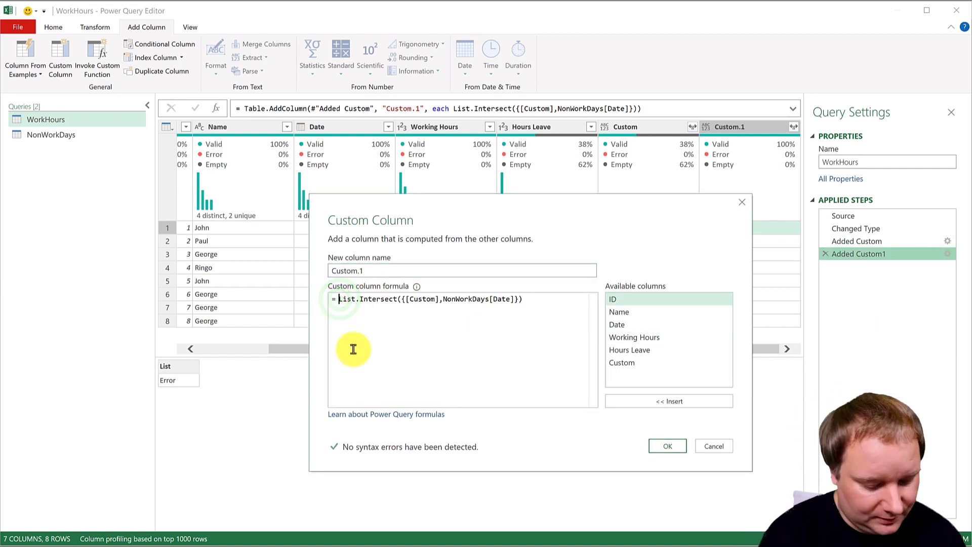
type("List.Count")
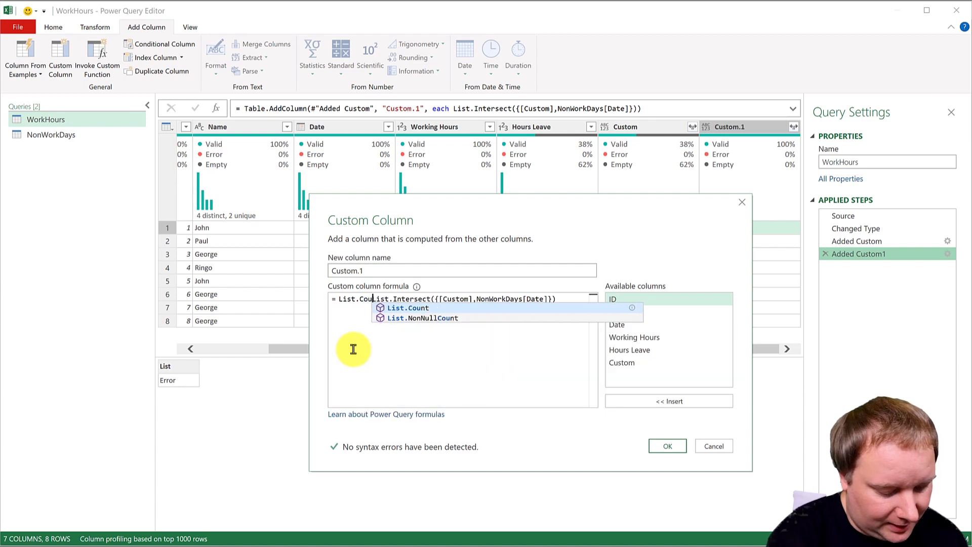
type("(")
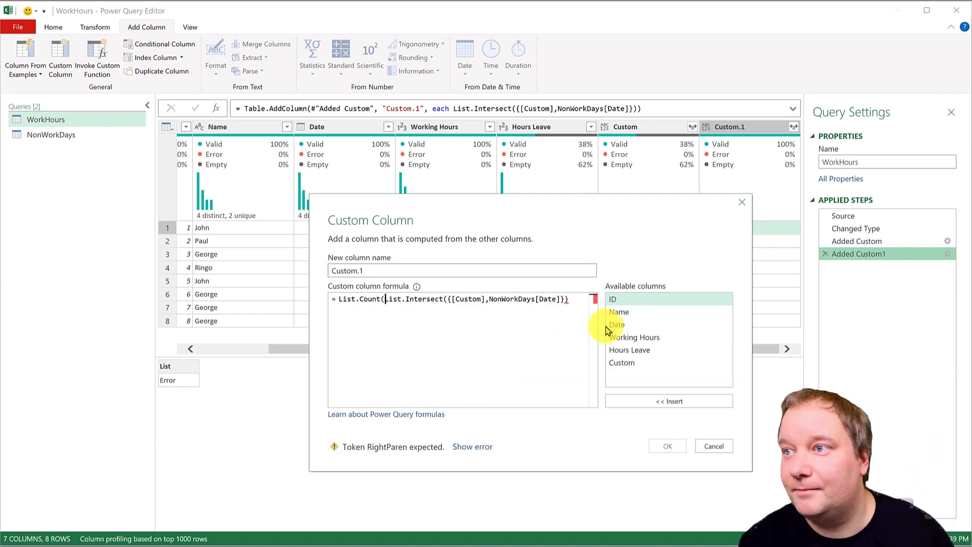
left_click(574, 302)
type(")")
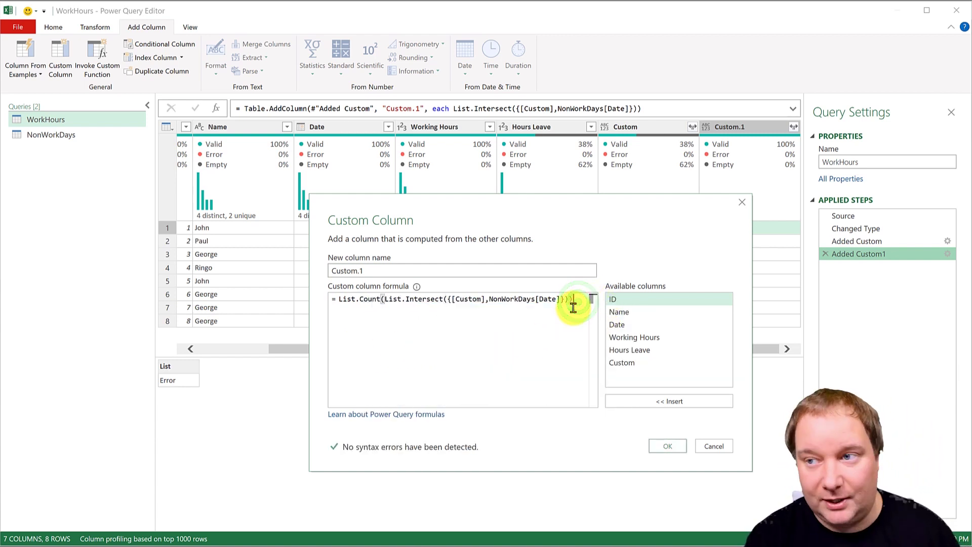
left_click(671, 446)
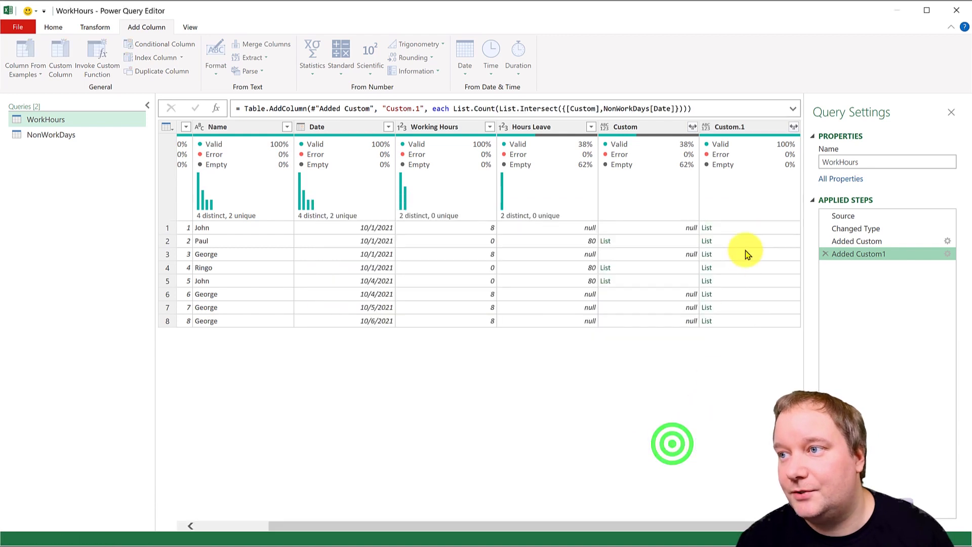
left_click(779, 242)
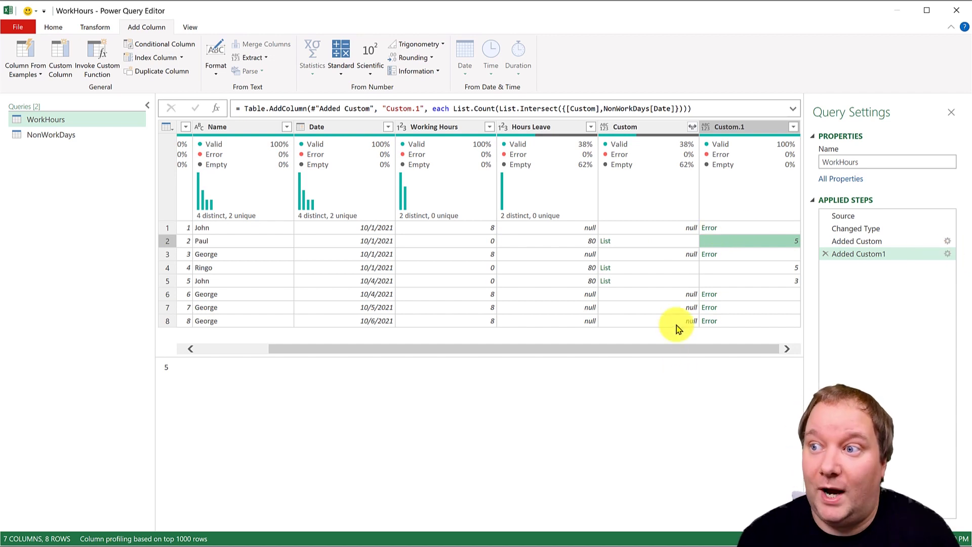
Add 'try' before List.Count and 'otherwise 0' after it so errors become 0
left_click(948, 254)
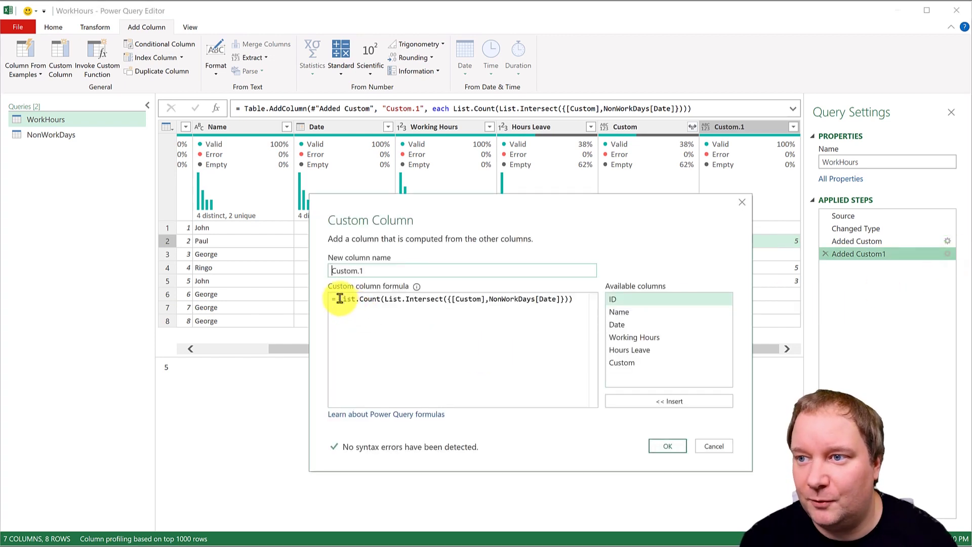
left_click(339, 299)
type("try")
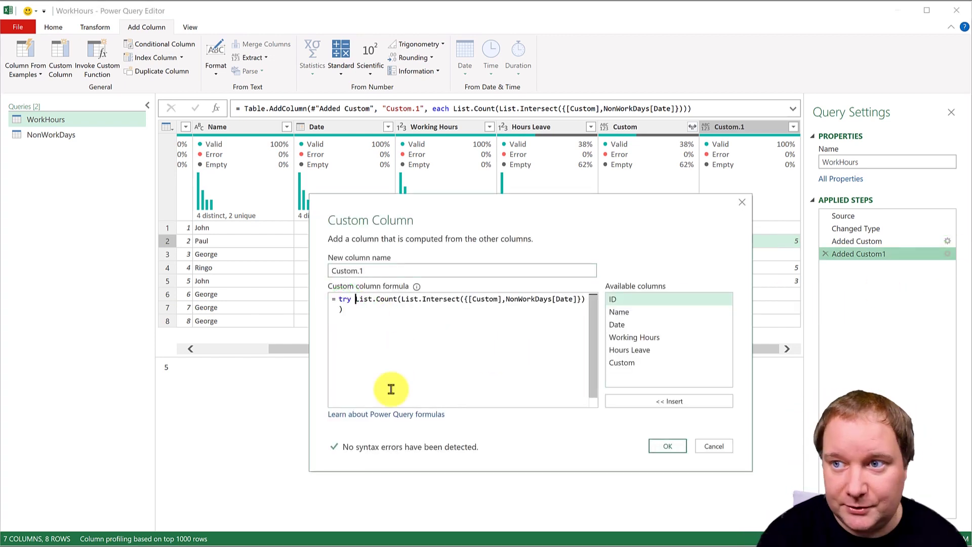
left_click(370, 317)
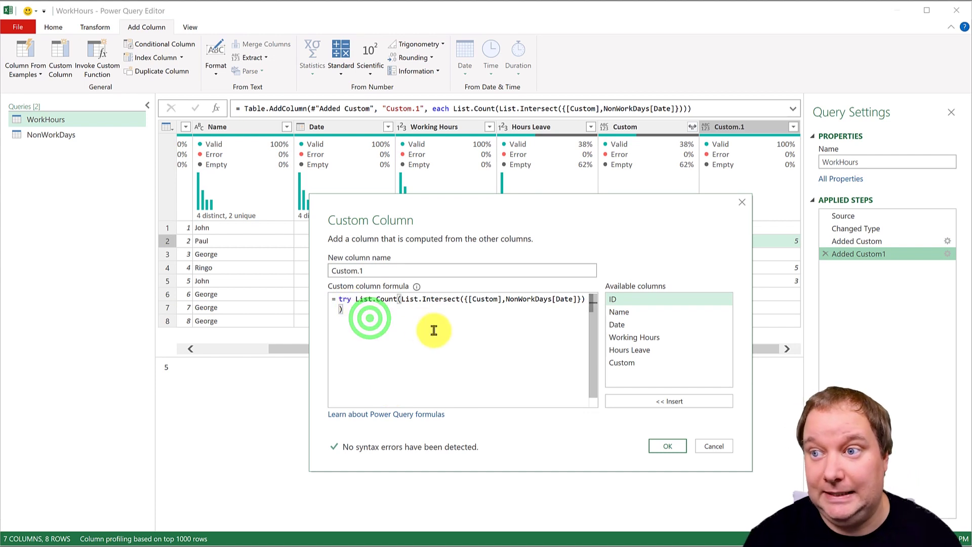
type("o")
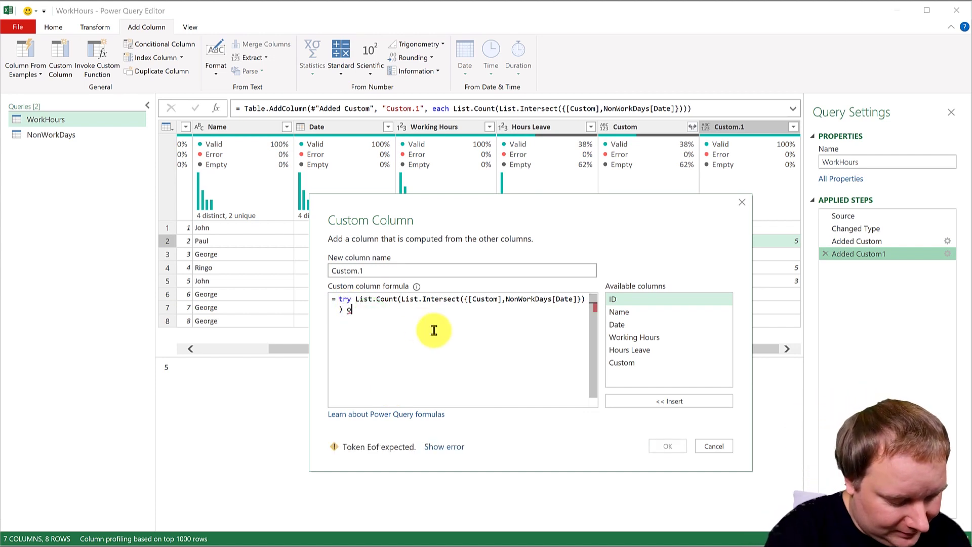
type("therwis")
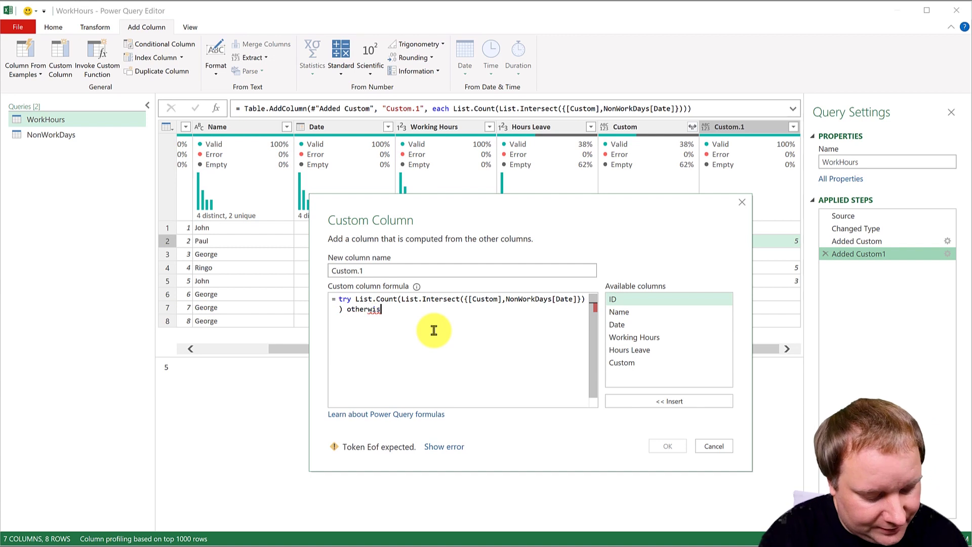
type("e 0")
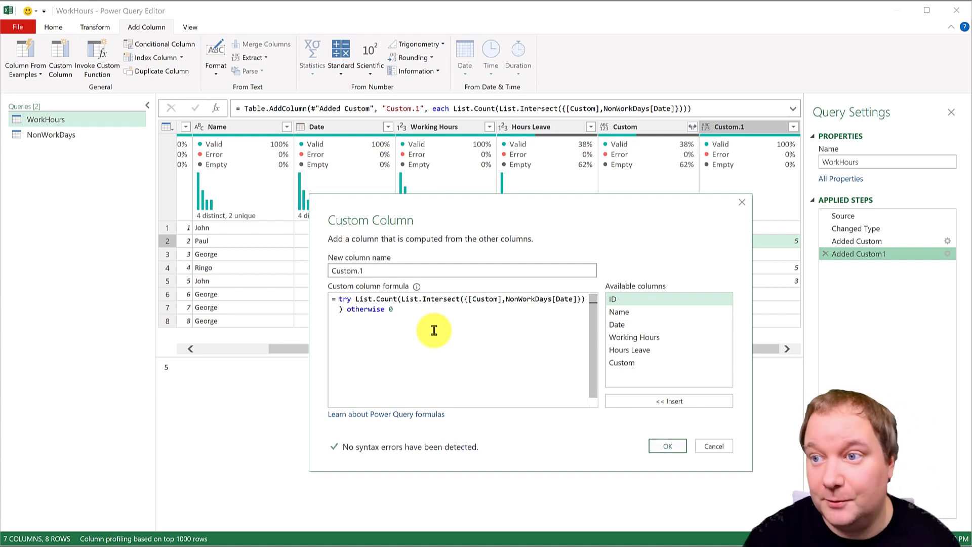
left_click(658, 445)
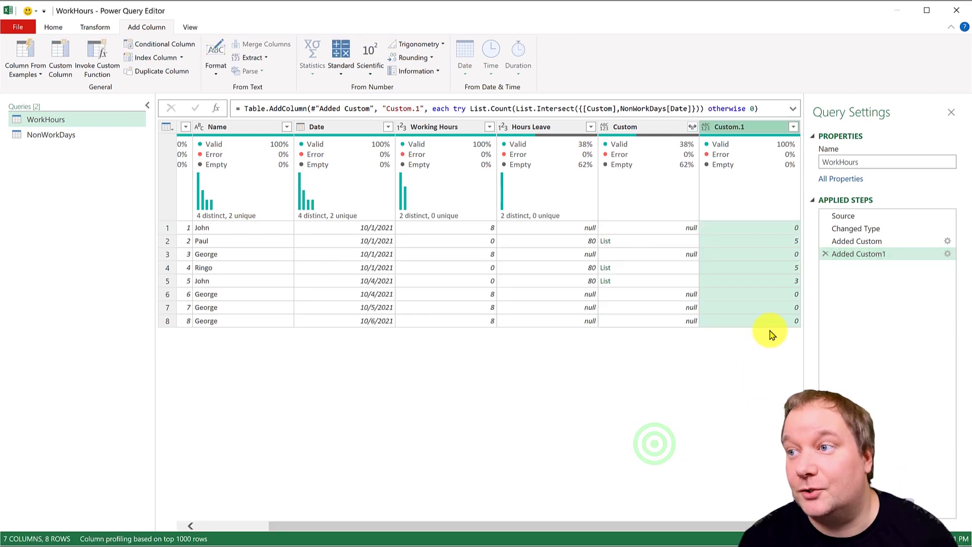
Rename Custom.1 to Leave (Days), then go back to the Added Custom1 step
double_click(739, 126)
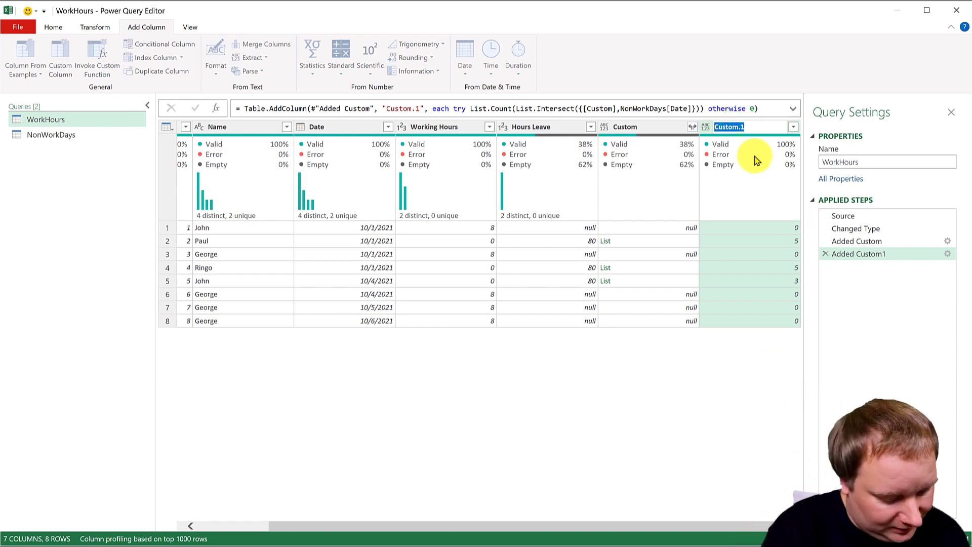
type("Leave")
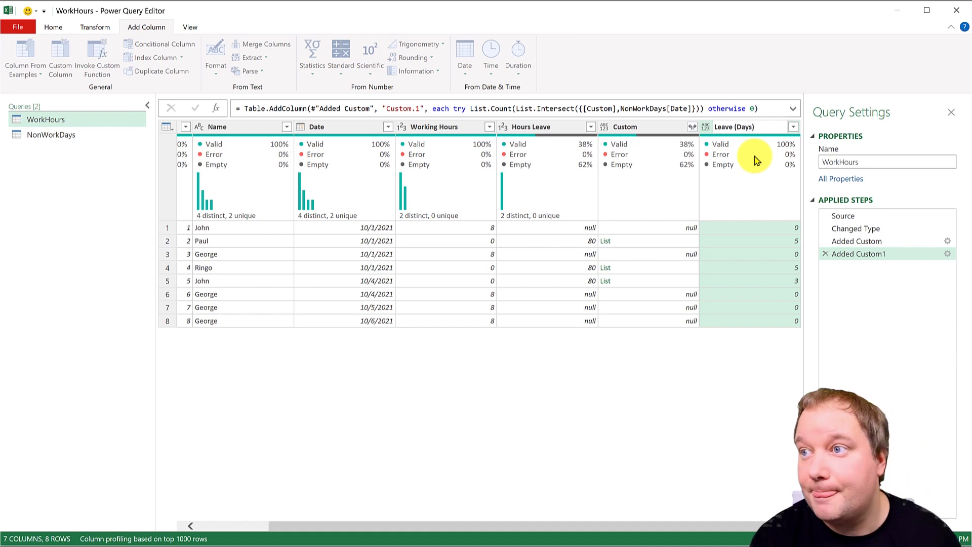
type(" (Days)")
key("Return")
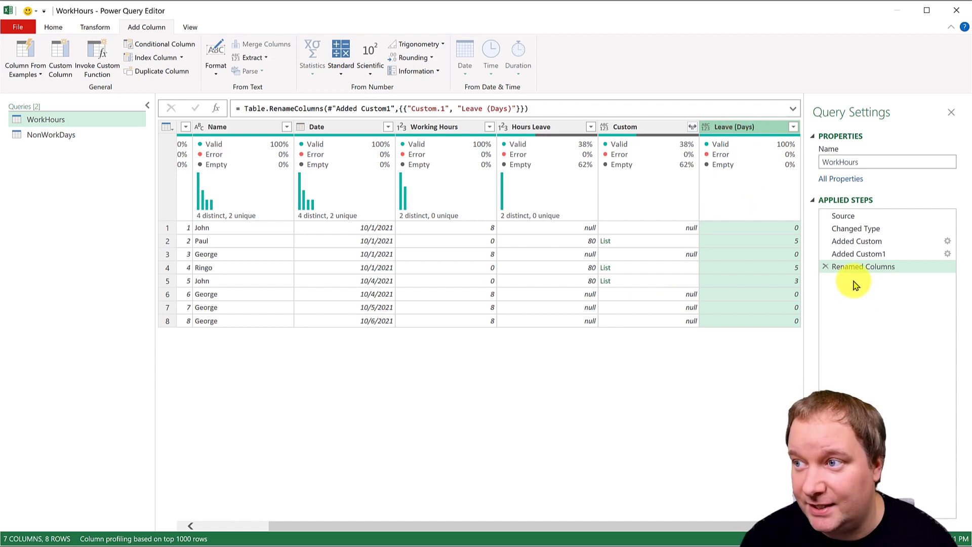
left_click(886, 253)
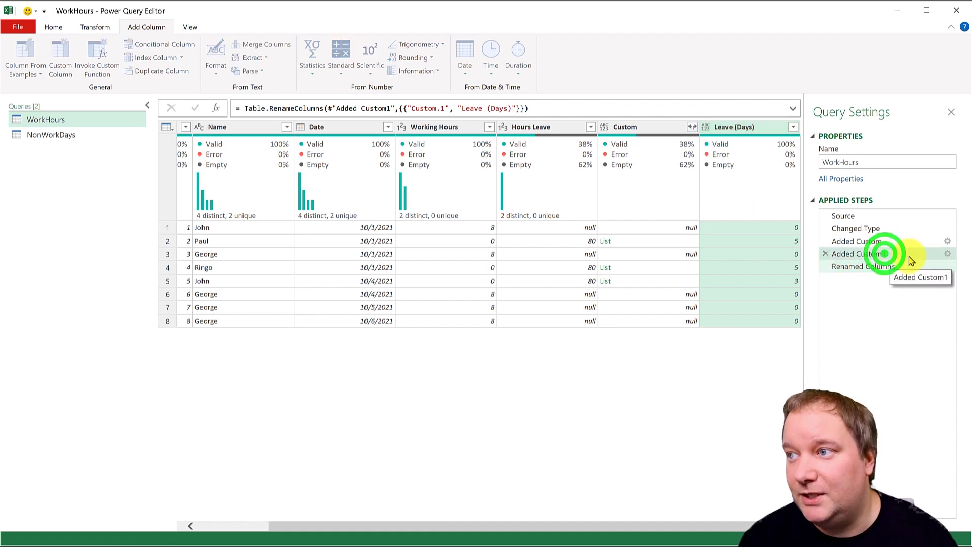
Revise the Added Custom1 formula to try ([Hours Leave]/8)-List.Count(...) otherwise 0
left_click(947, 255)
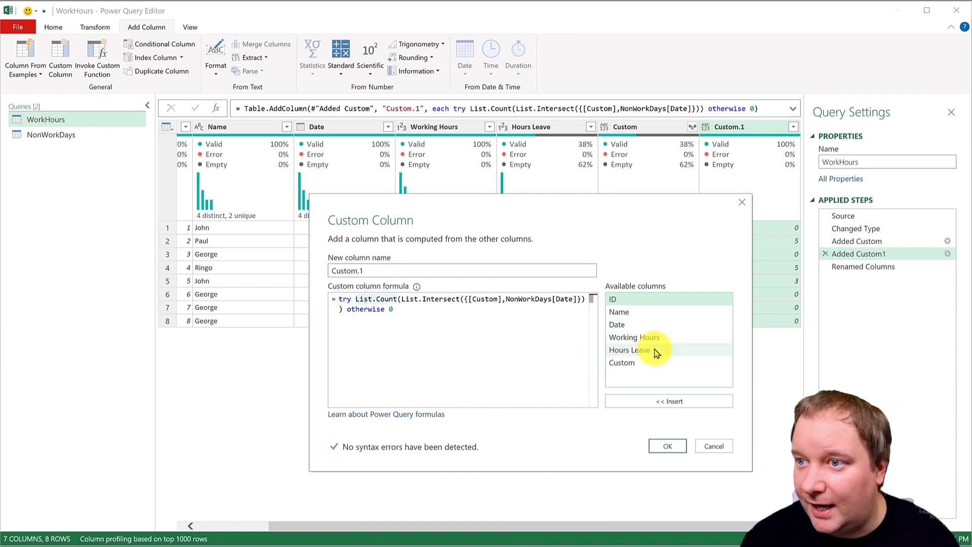
type("(")
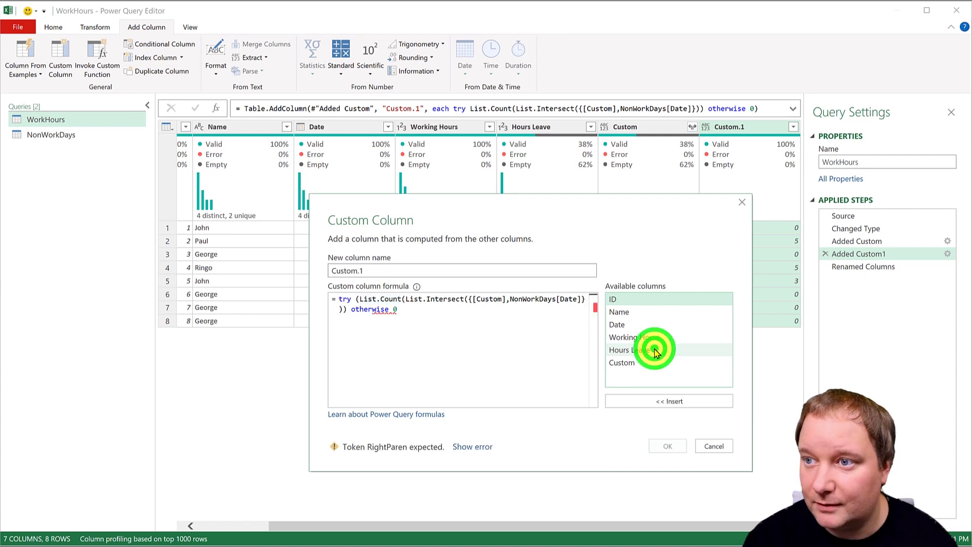
double_click(656, 351)
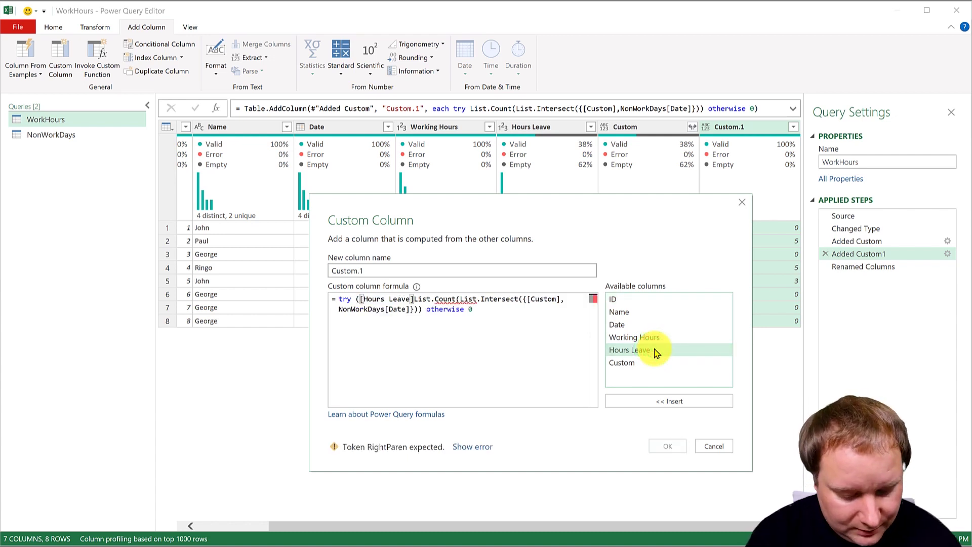
type("/")
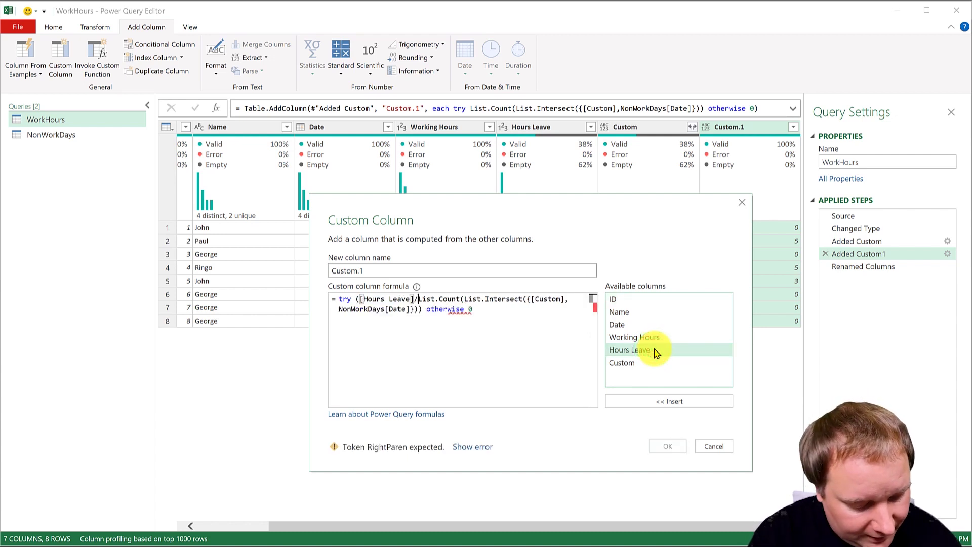
type("8)")
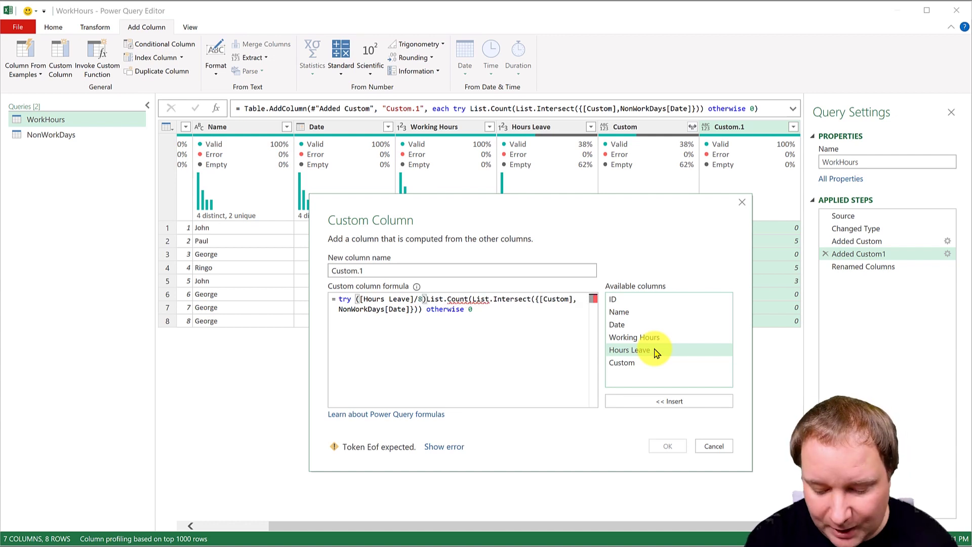
type("-")
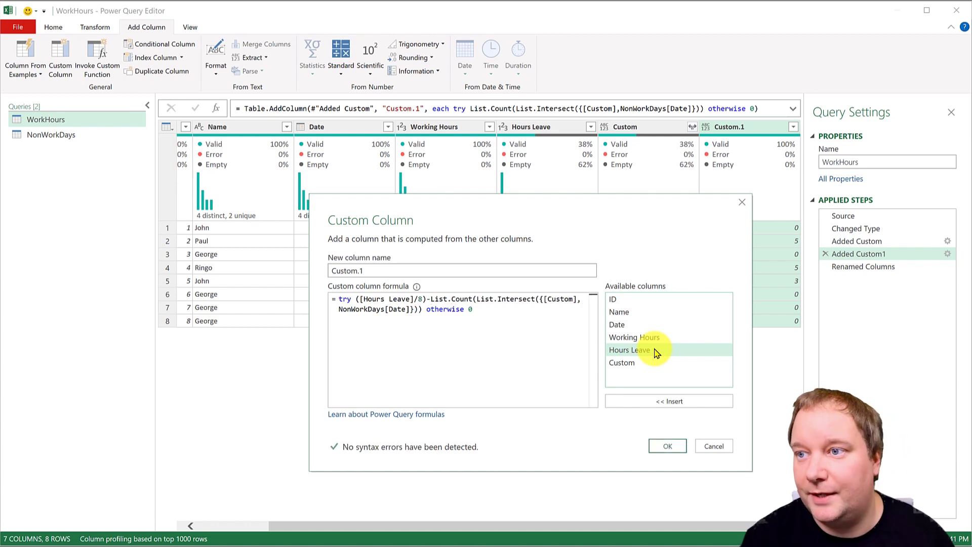
left_click(653, 443)
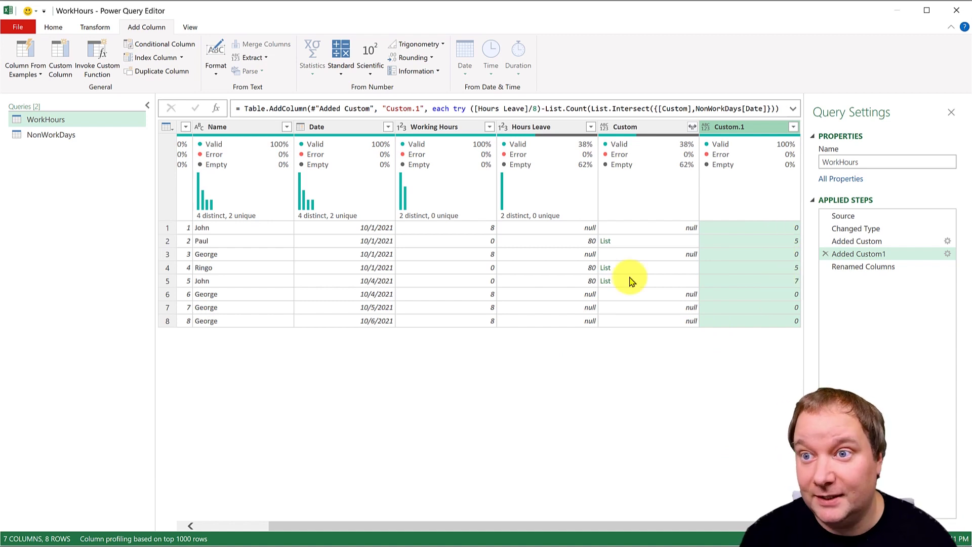
Check the dates in the NonWorkDays query, then return to the WorkHours query
left_click(67, 135)
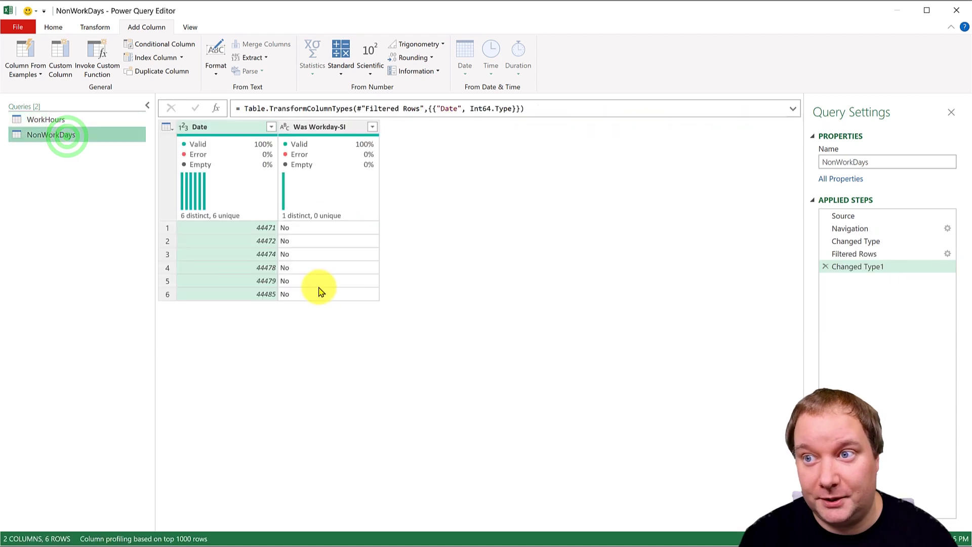
left_click(70, 119)
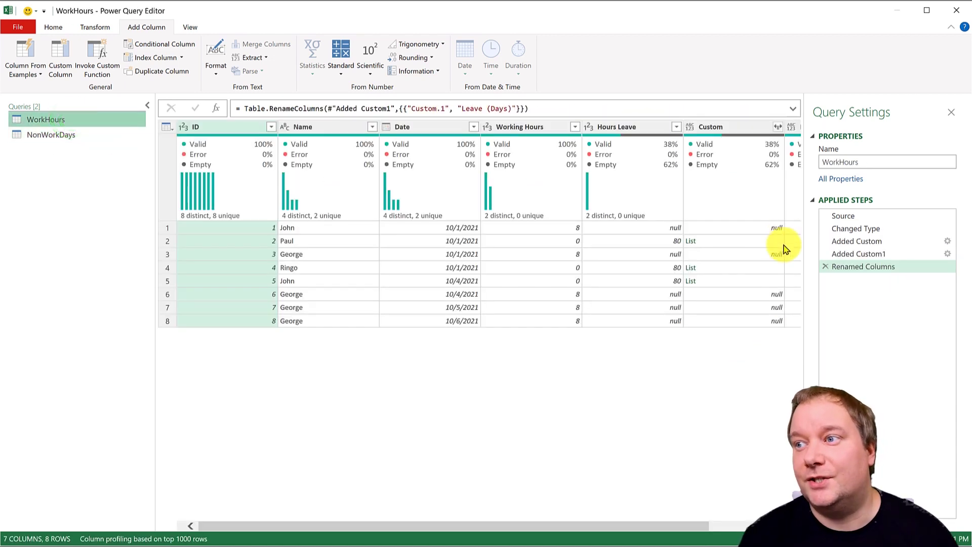
left_click(667, 526)
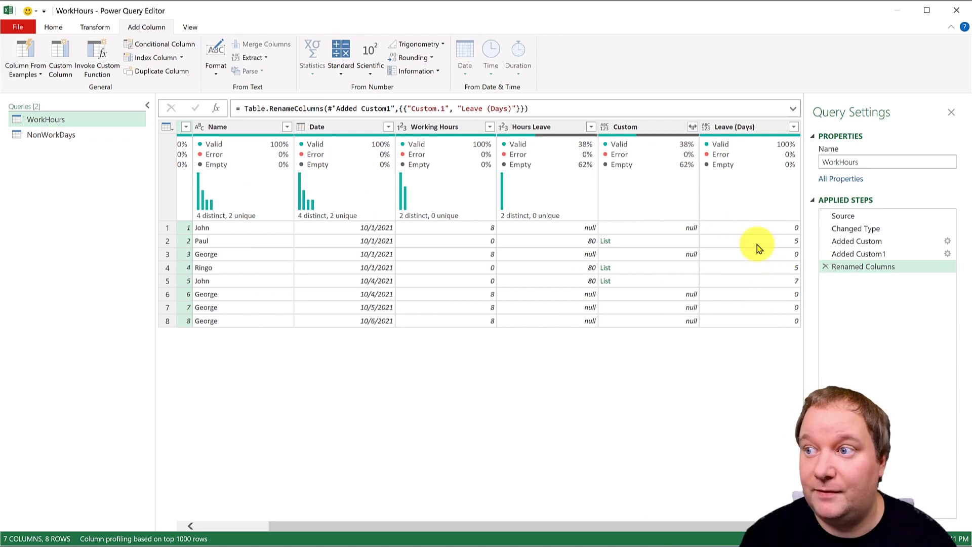
Add a custom column named Leave (Hours) with formula [Leave (Days)]*8
left_click(59, 54)
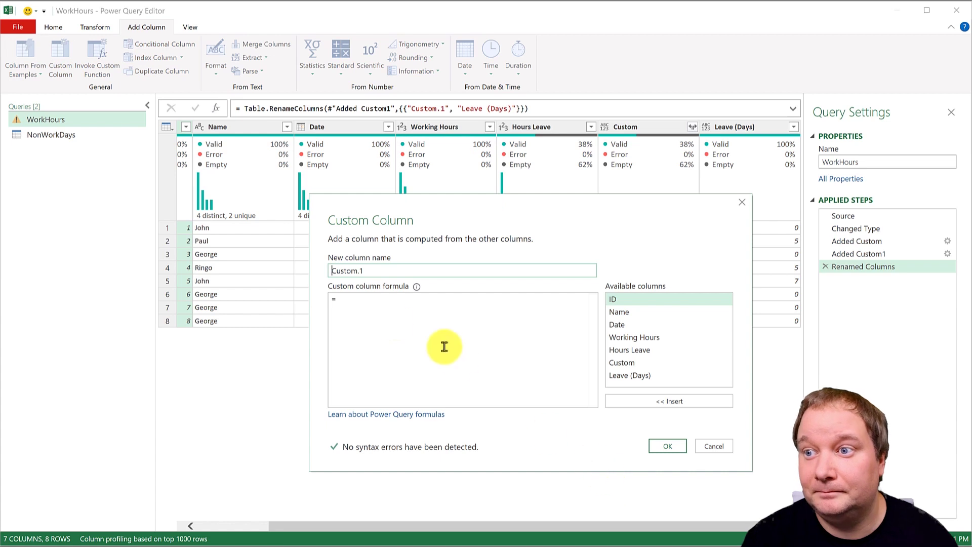
left_click(380, 303)
double_click(644, 376)
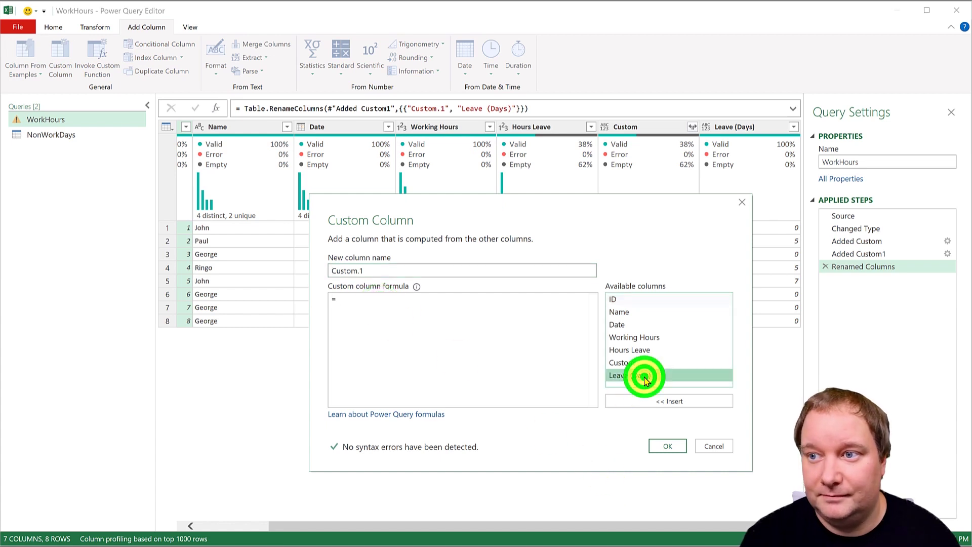
type("*")
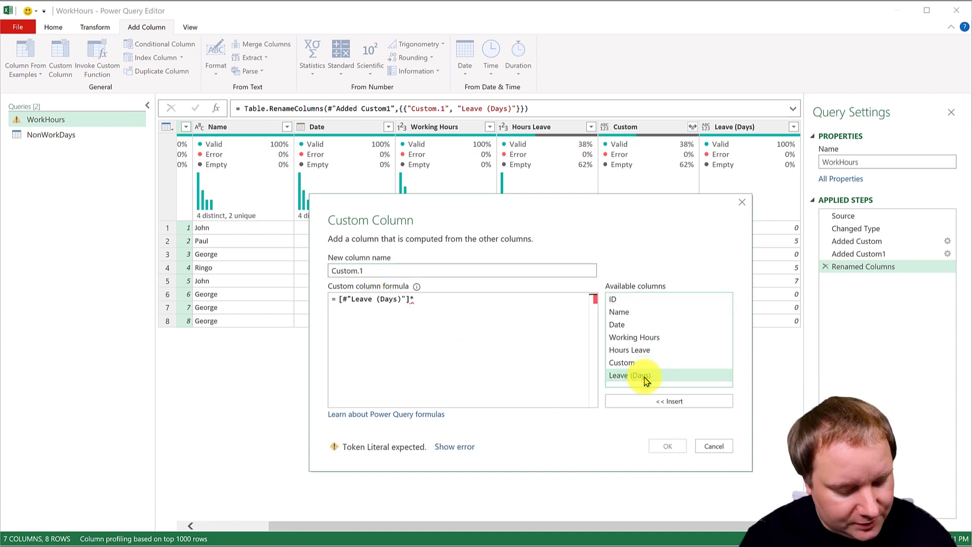
type("8")
double_click(374, 271)
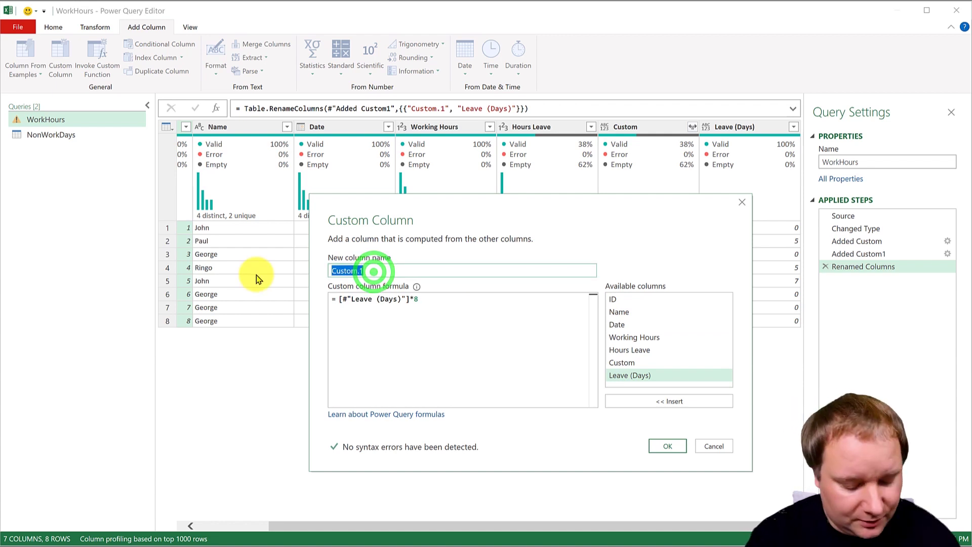
type("ve (")
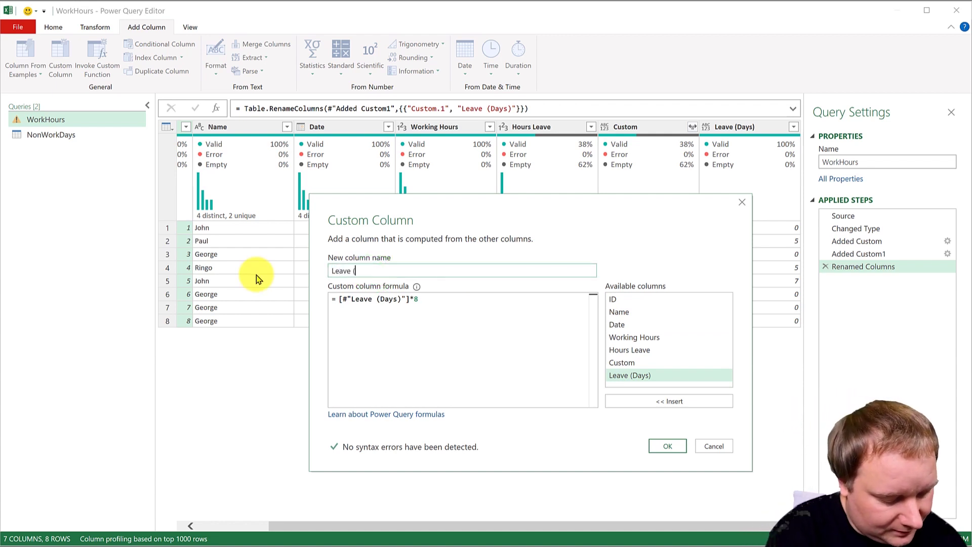
type("hours")
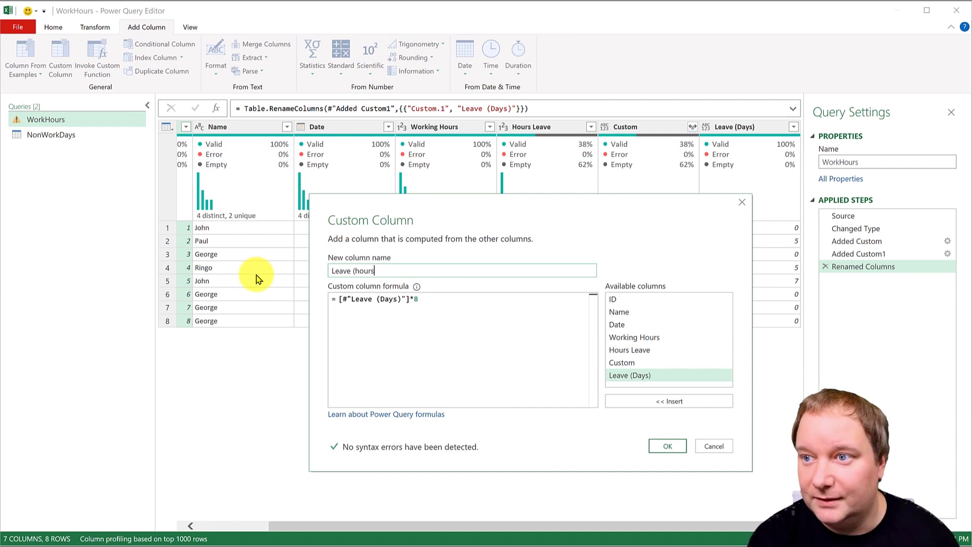
type("Hour")
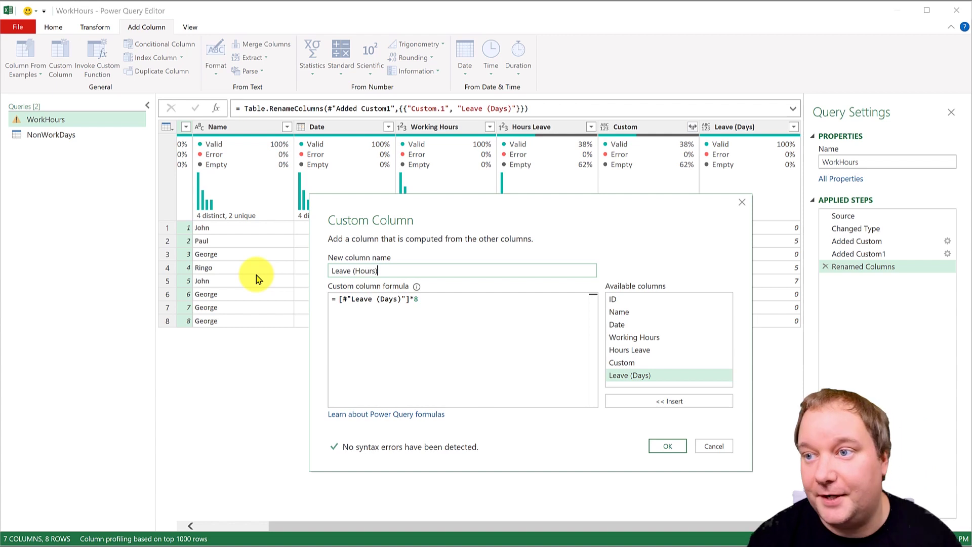
left_click(669, 446)
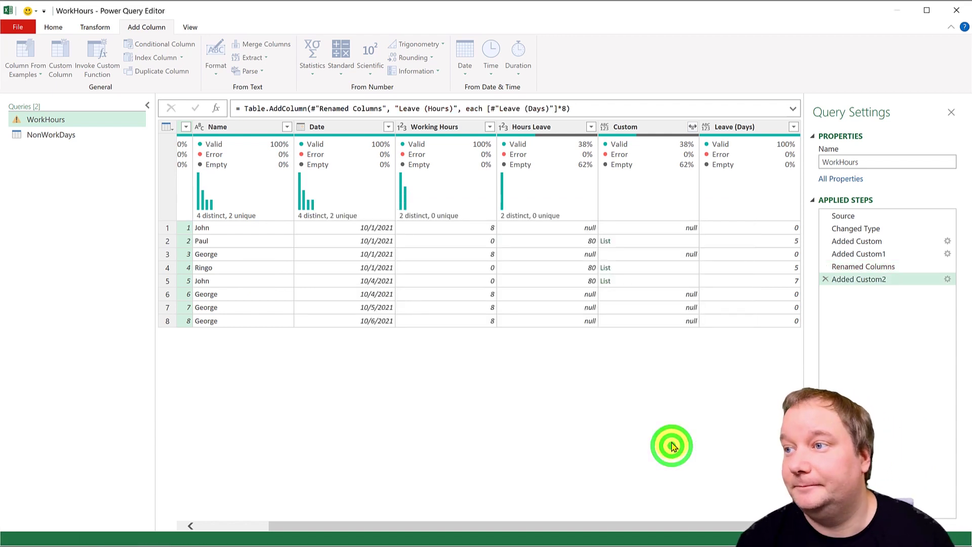
Compare the Leave (Days) and Leave (Hours) columns and review row 2's values
left_click(672, 128)
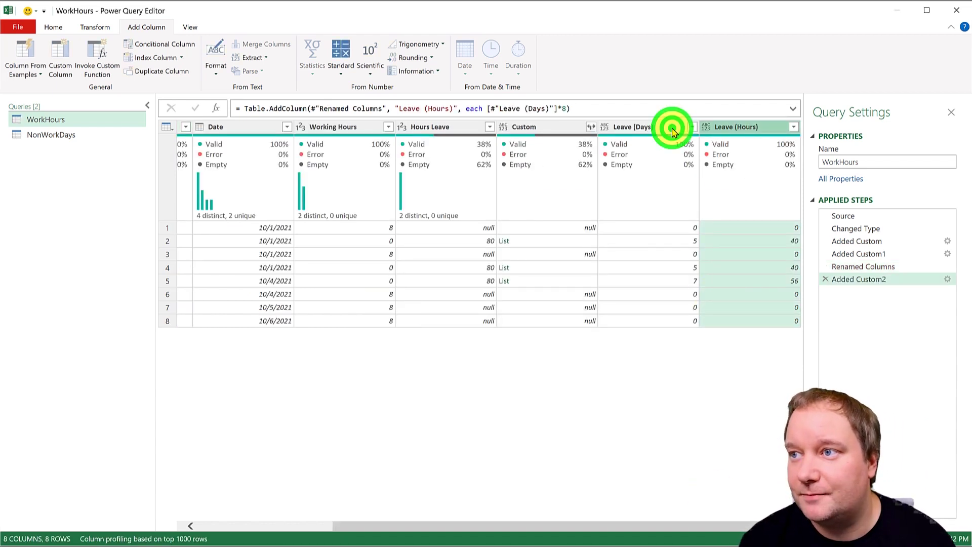
left_click(762, 128)
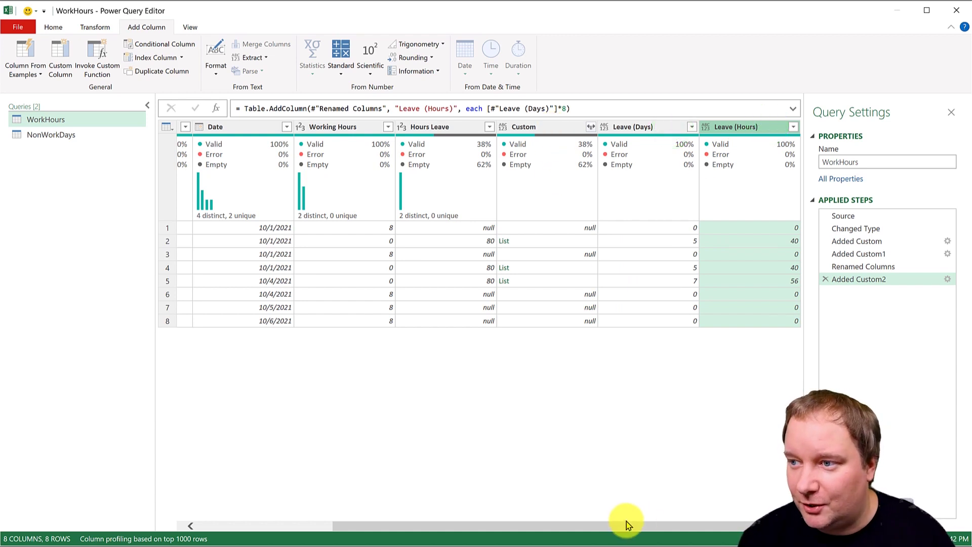
left_click_drag(630, 526, 502, 526)
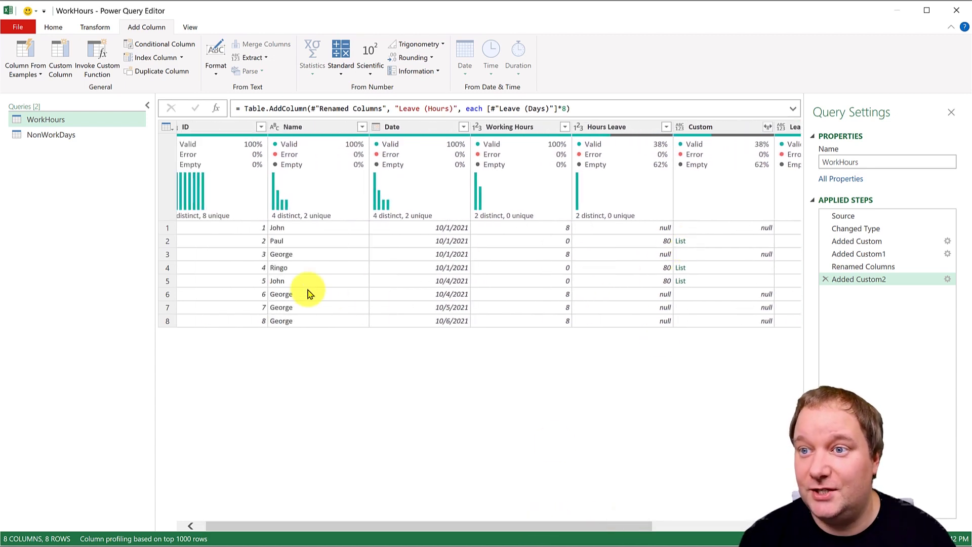
left_click(168, 241)
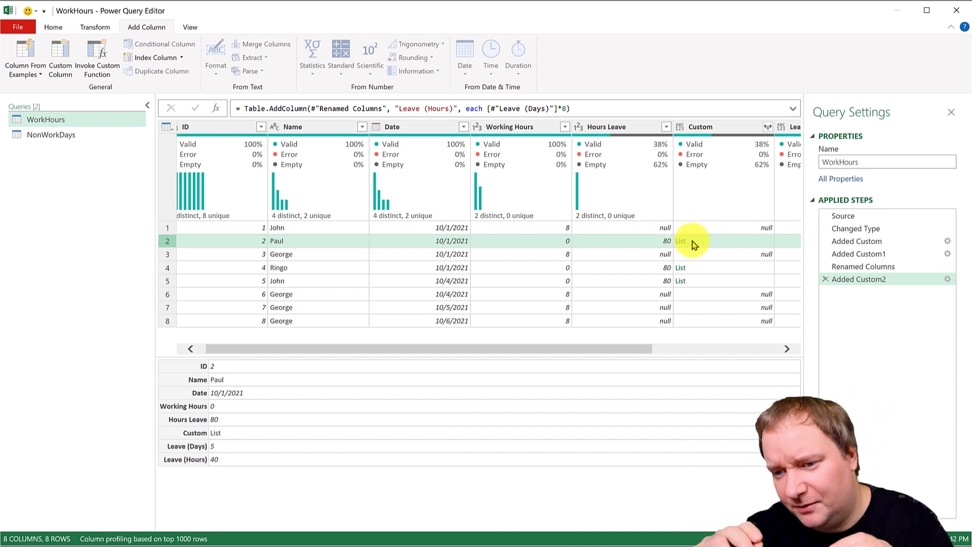
Check the NonWorkDays query, return to WorkHours, and select the Custom column
left_click(74, 134)
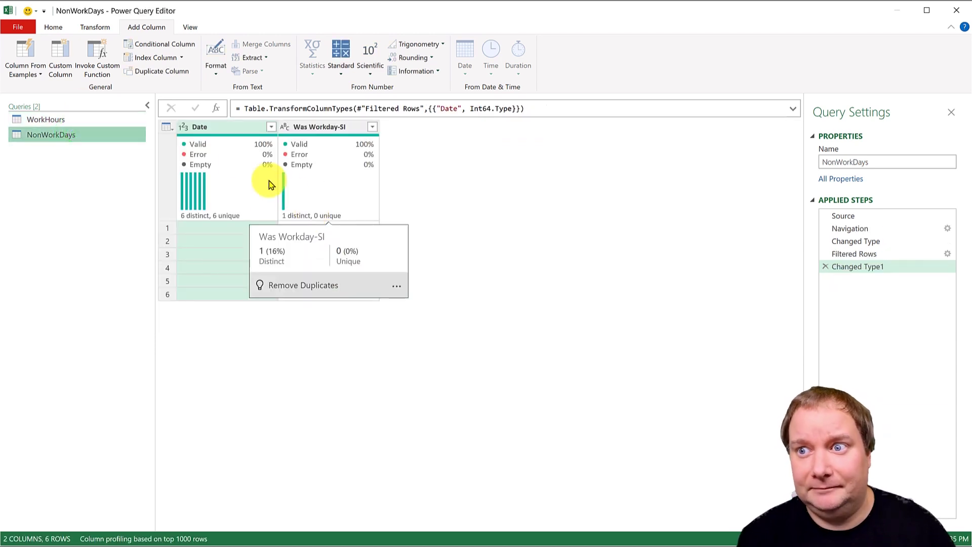
left_click(96, 122)
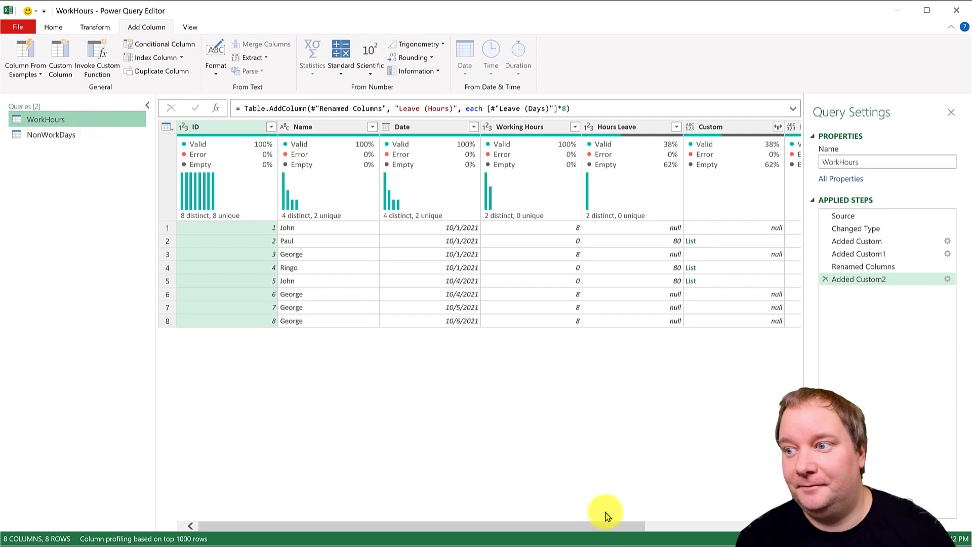
left_click(618, 528)
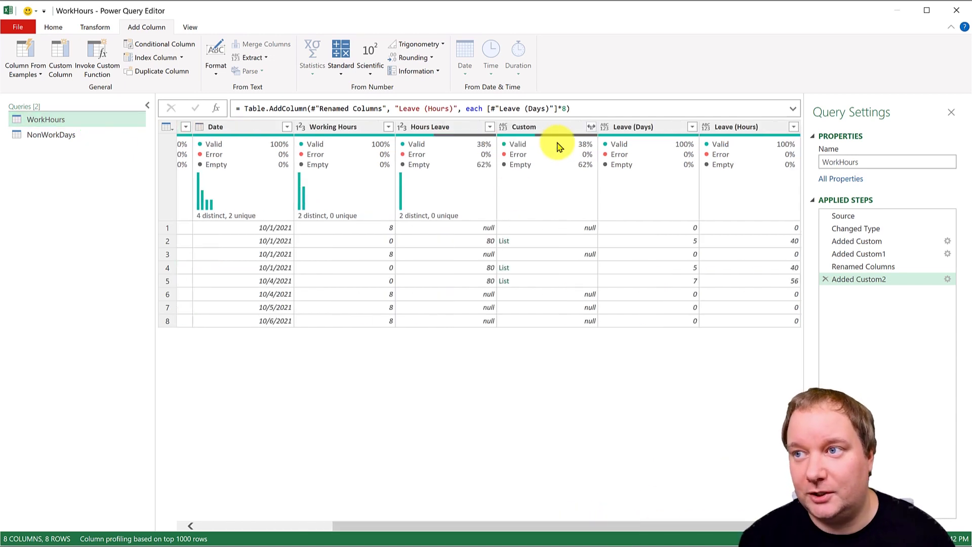
left_click(562, 131)
right_click(563, 132)
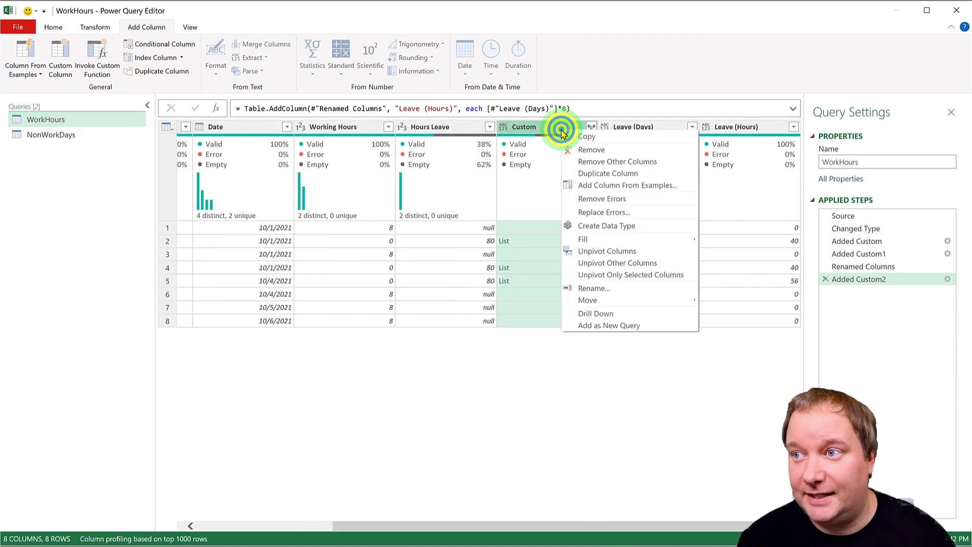
Remove the Custom and Hours Leave columns, then review Leave (Hours) and Leave (Days)
left_click(623, 154)
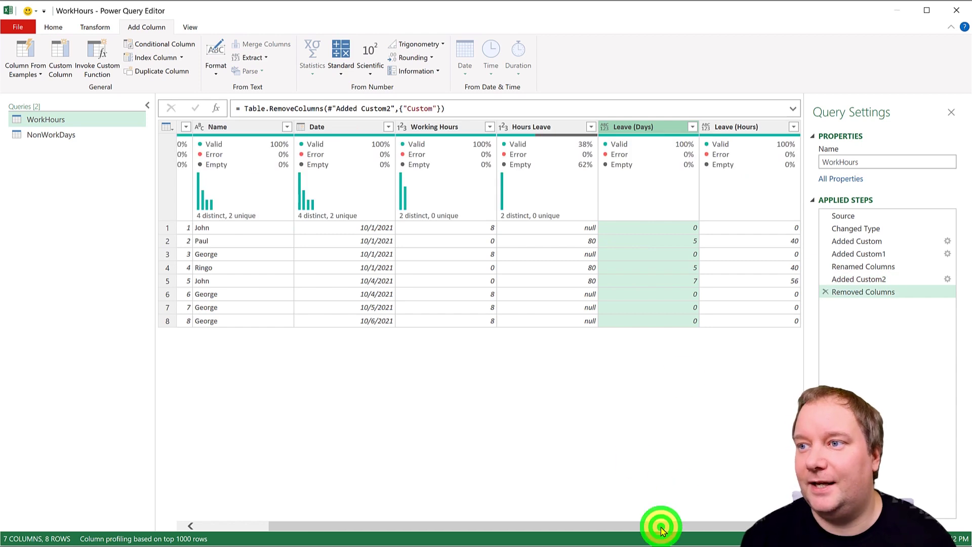
left_click(547, 127)
right_click(548, 128)
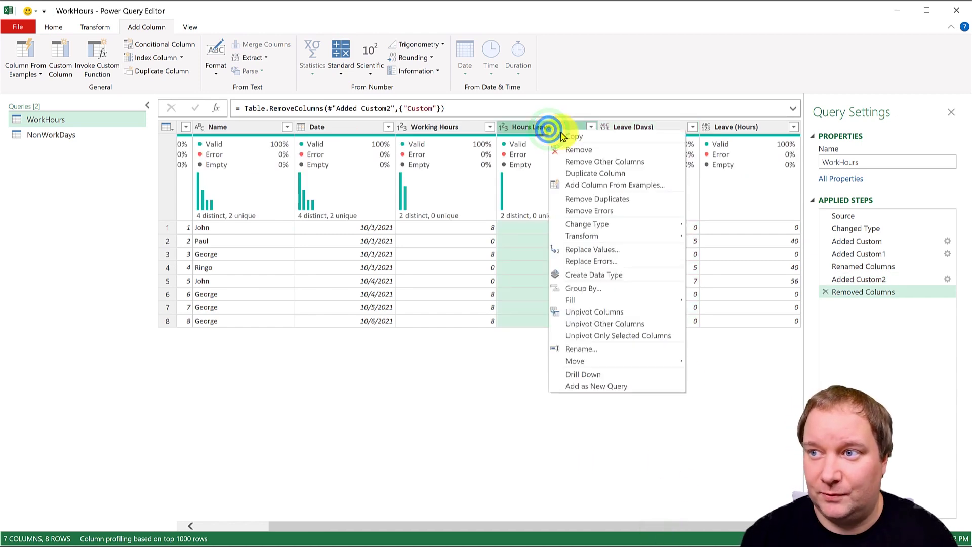
left_click(582, 150)
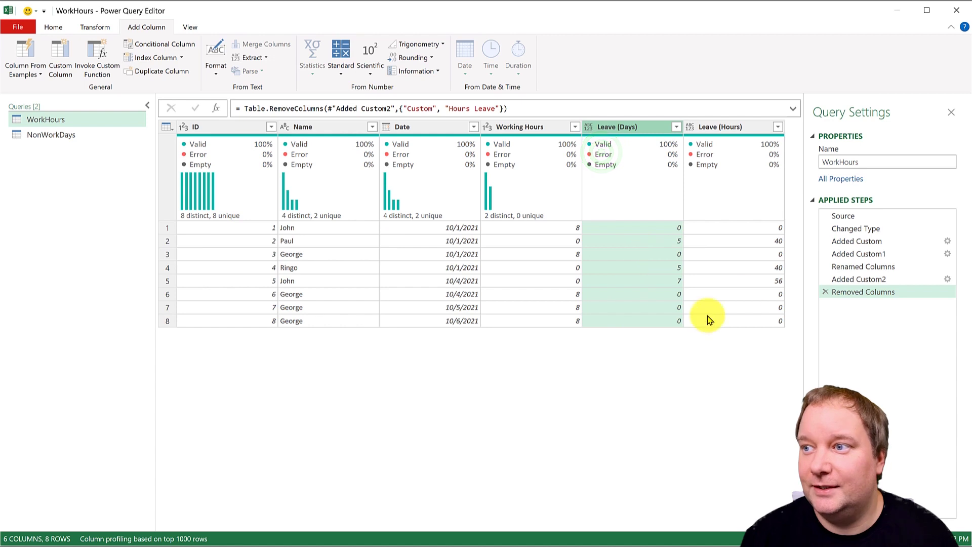
left_click(747, 130)
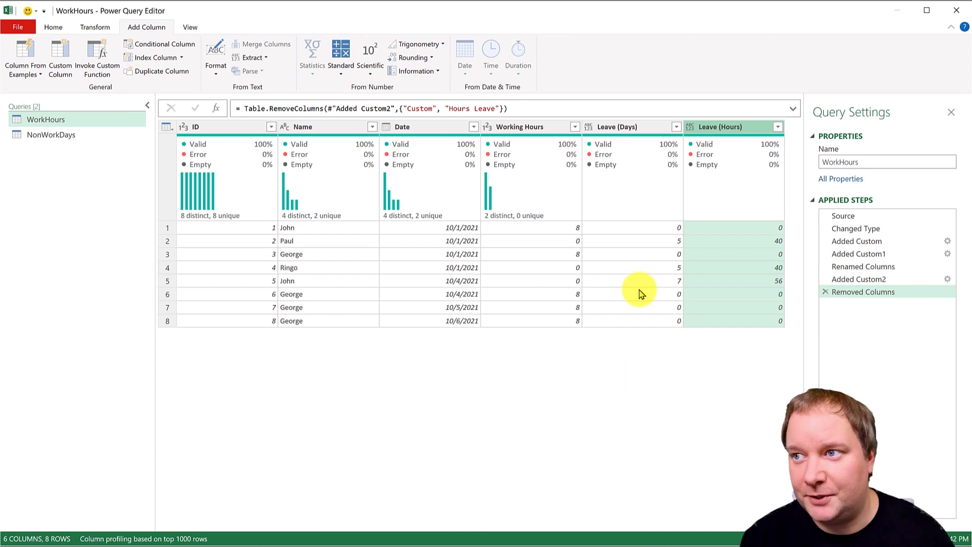
left_click(652, 129)
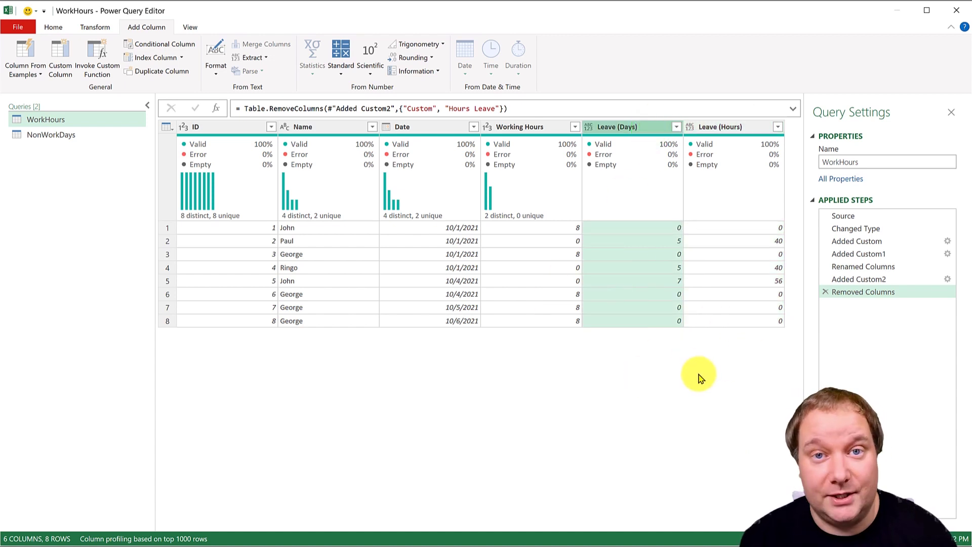
Close & Load the queries as connections only
left_click(58, 25)
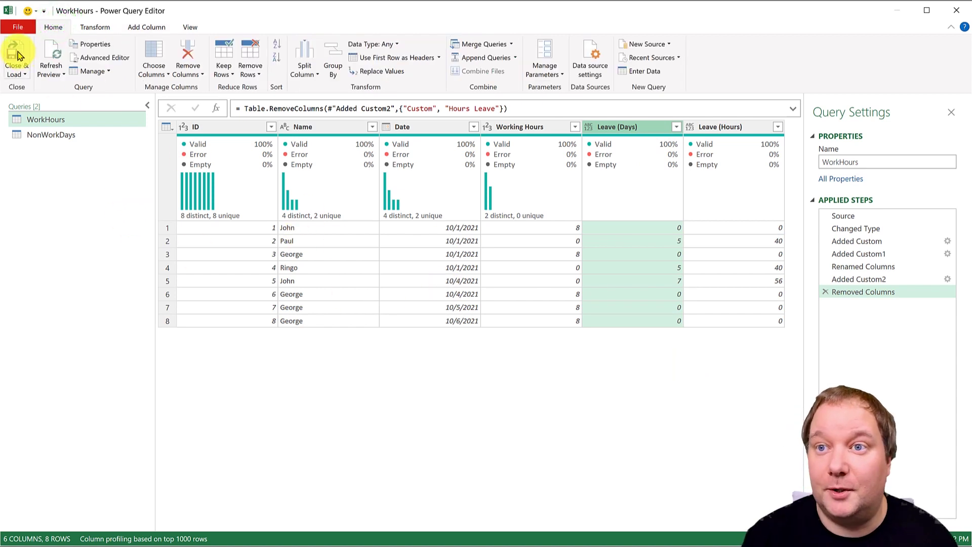
left_click(18, 70)
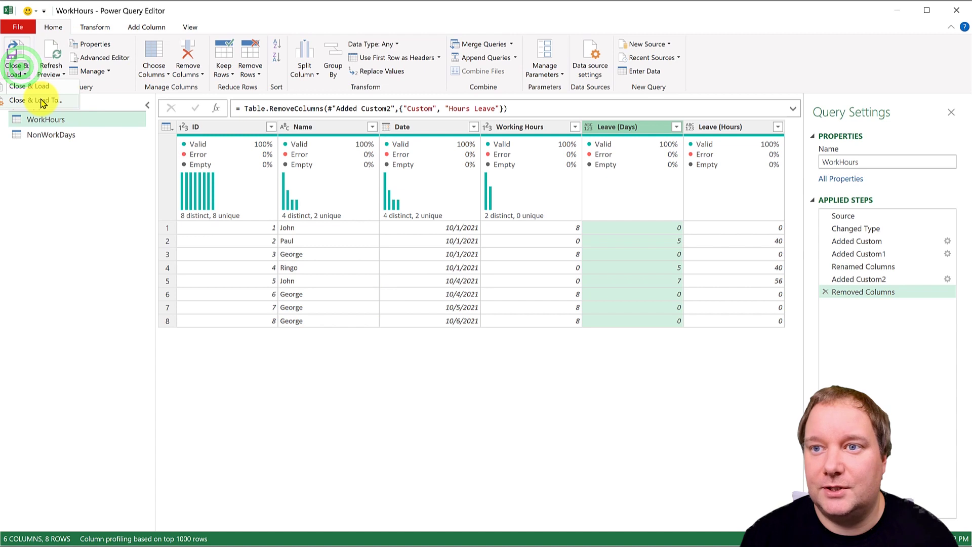
left_click(38, 101)
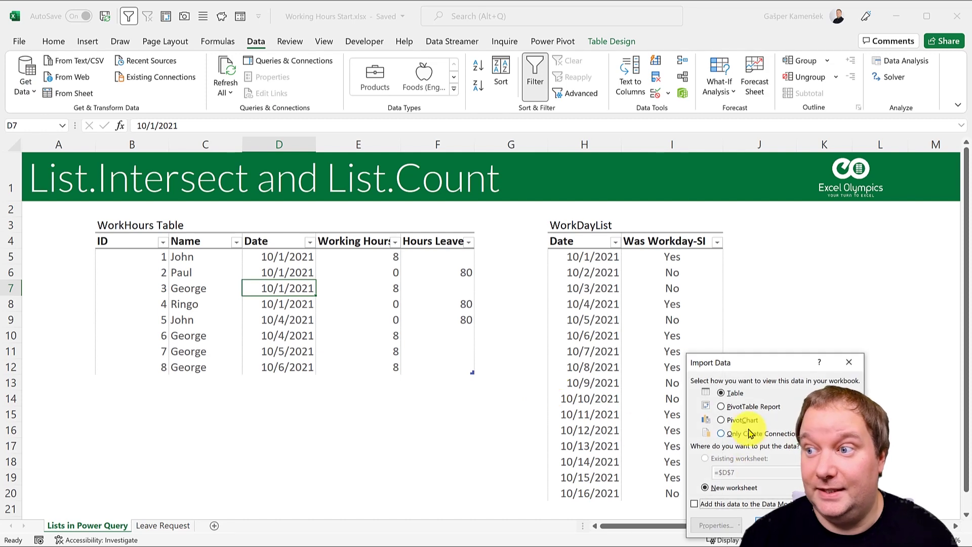
left_click(749, 430)
key("Return")
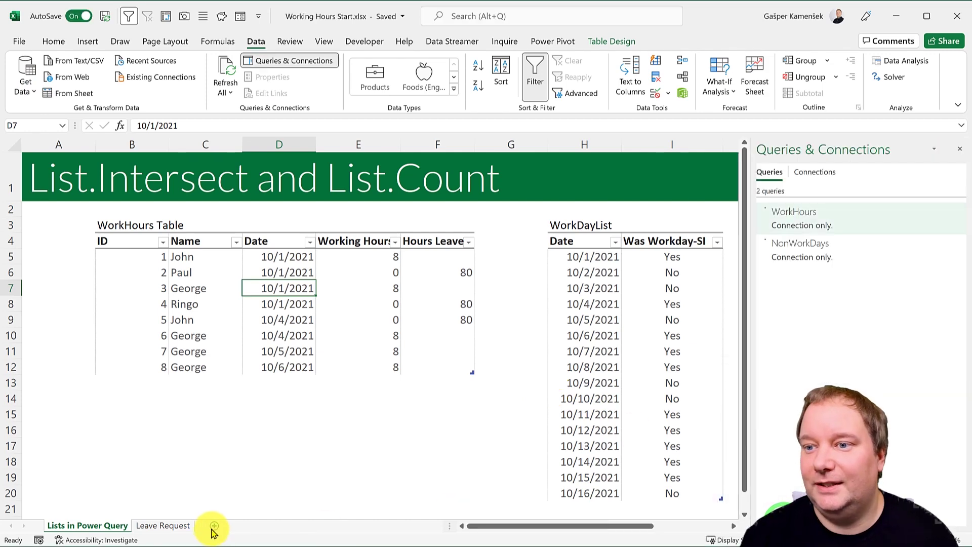
Load the WorkHours query as a table onto a new blank worksheet
left_click(212, 526)
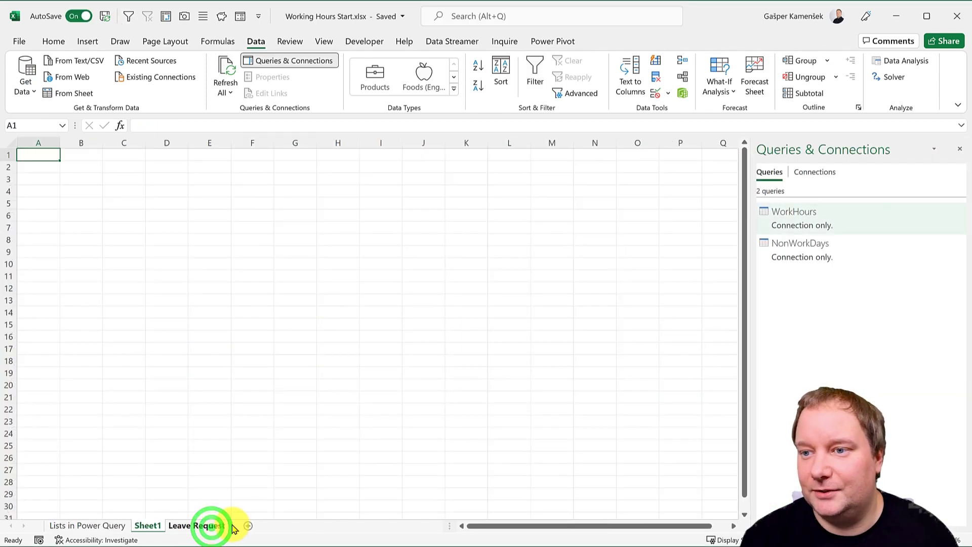
right_click(797, 221)
left_click(839, 301)
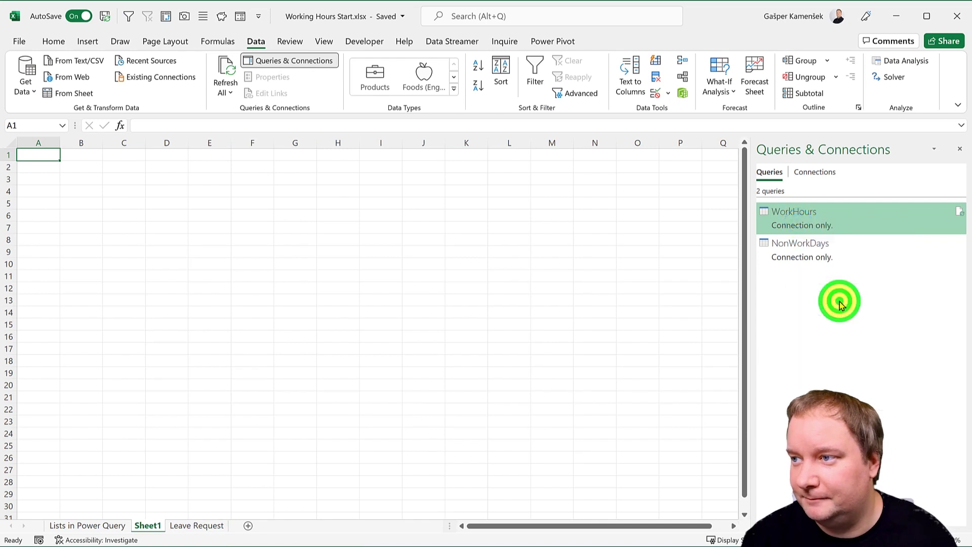
left_click(721, 392)
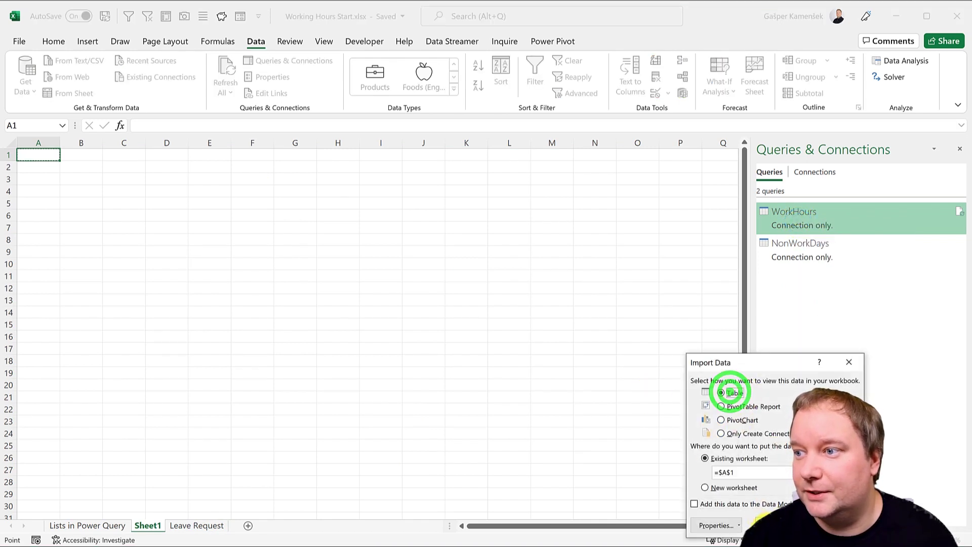
key("Return")
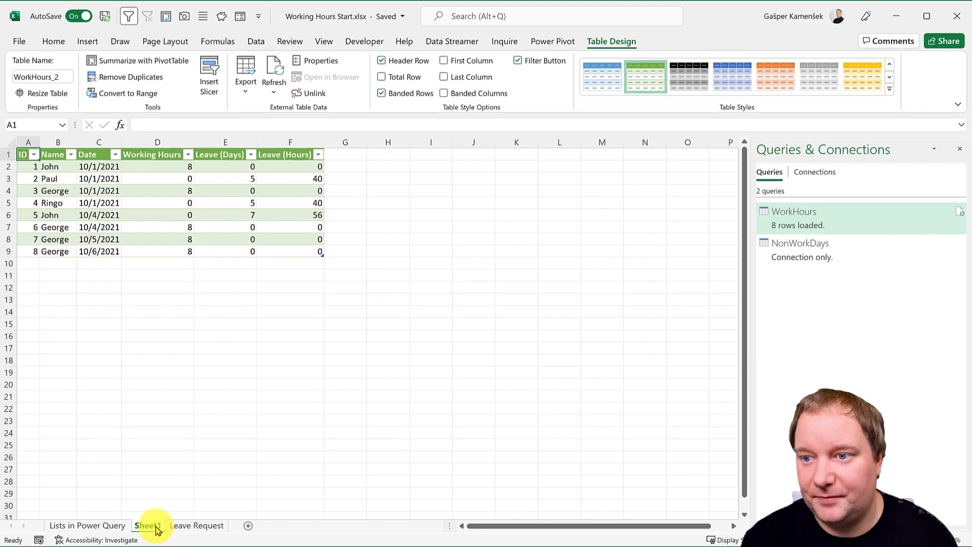
Rename the new sheet to End Result
left_click(154, 527)
type("End")
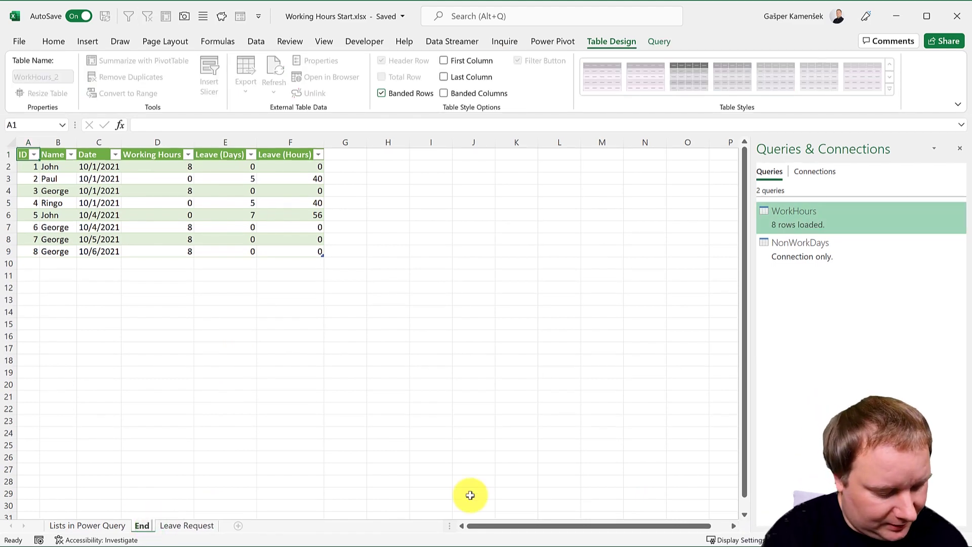
type(" Result")
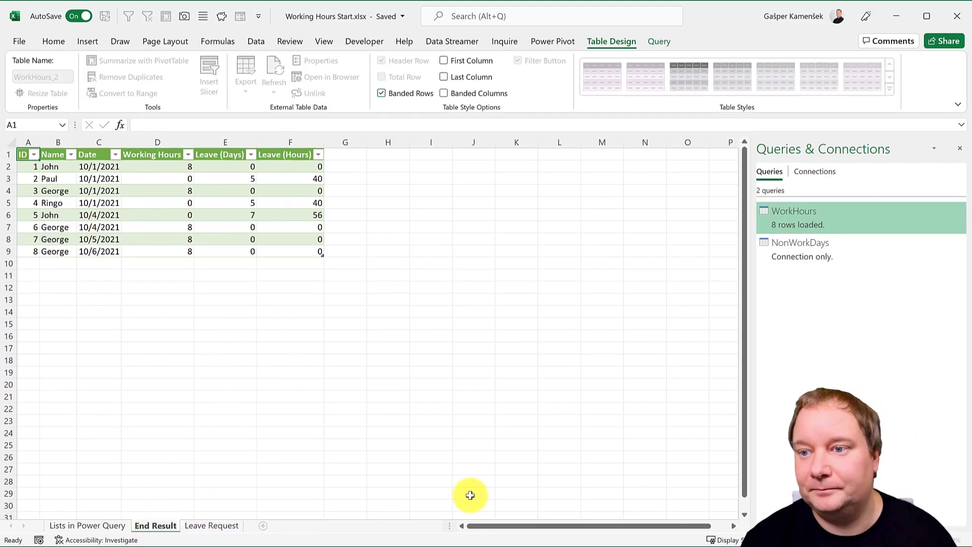
key("Return")
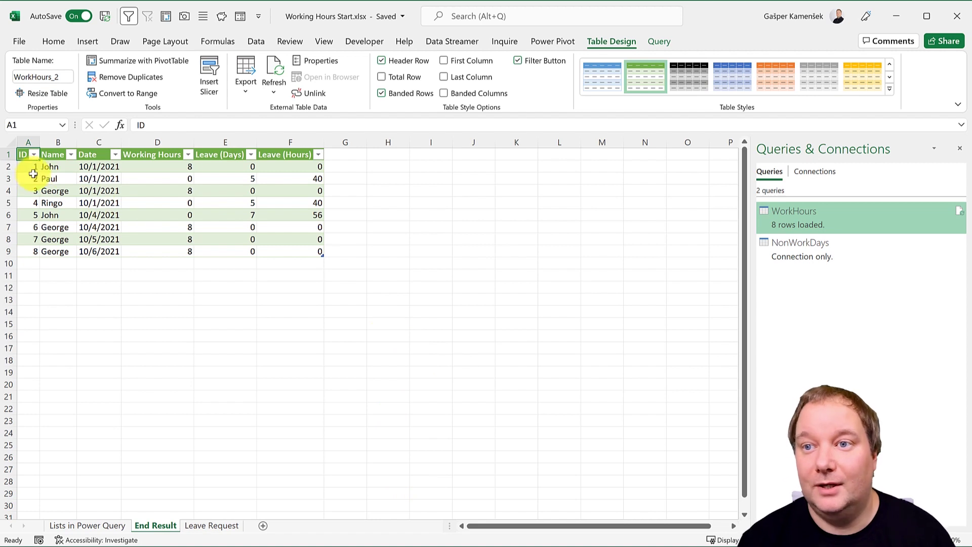
Close the Queries & Connections pane on Lists in Power Query, briefly viewing Leave Request
left_click(84, 525)
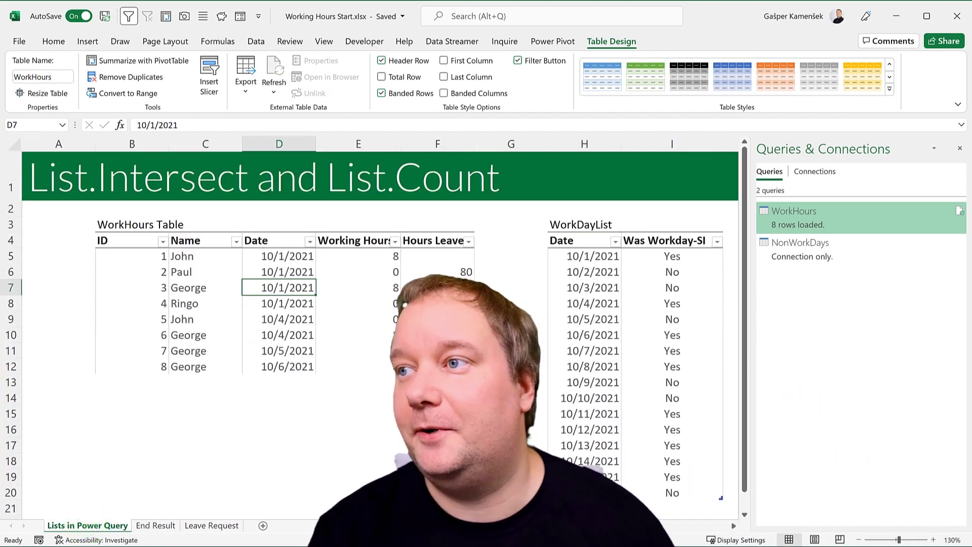
left_click(960, 148)
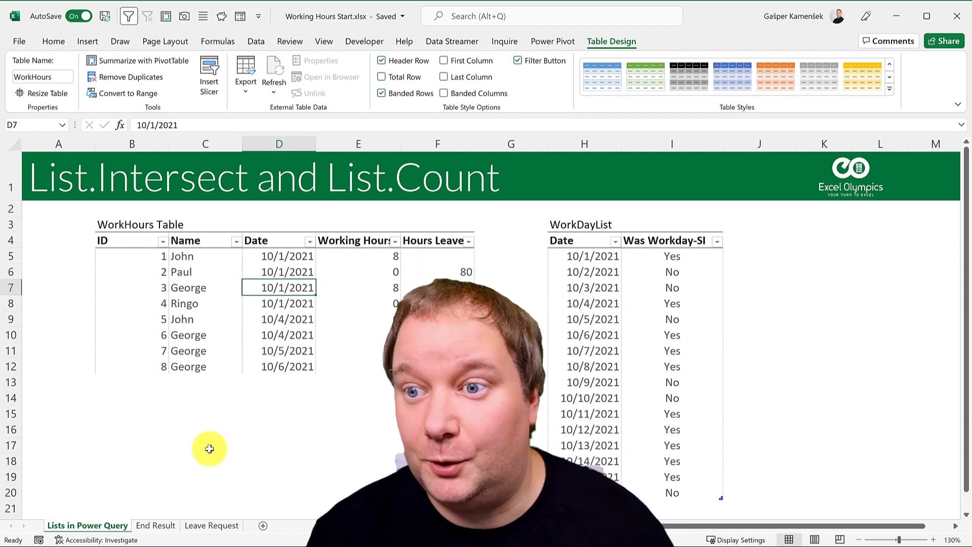
left_click(212, 525)
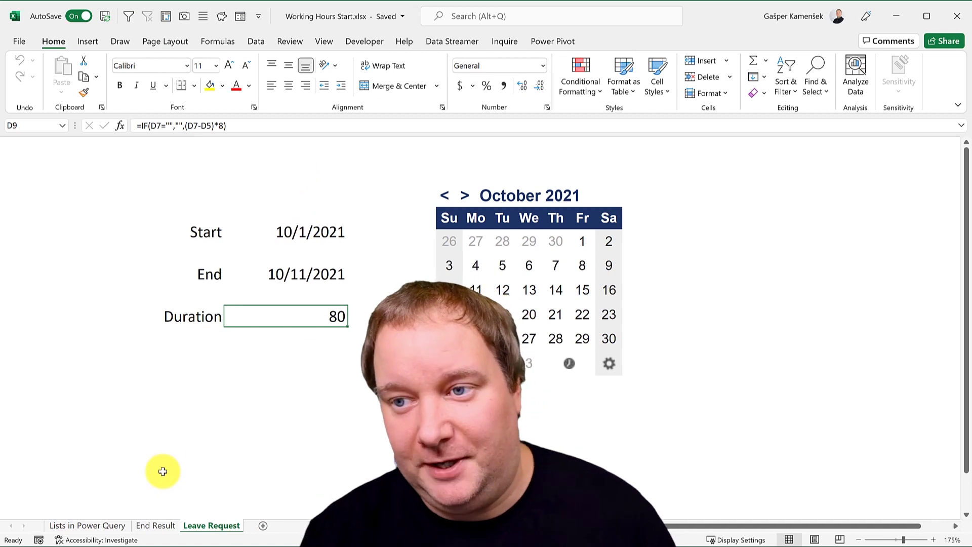
left_click(100, 525)
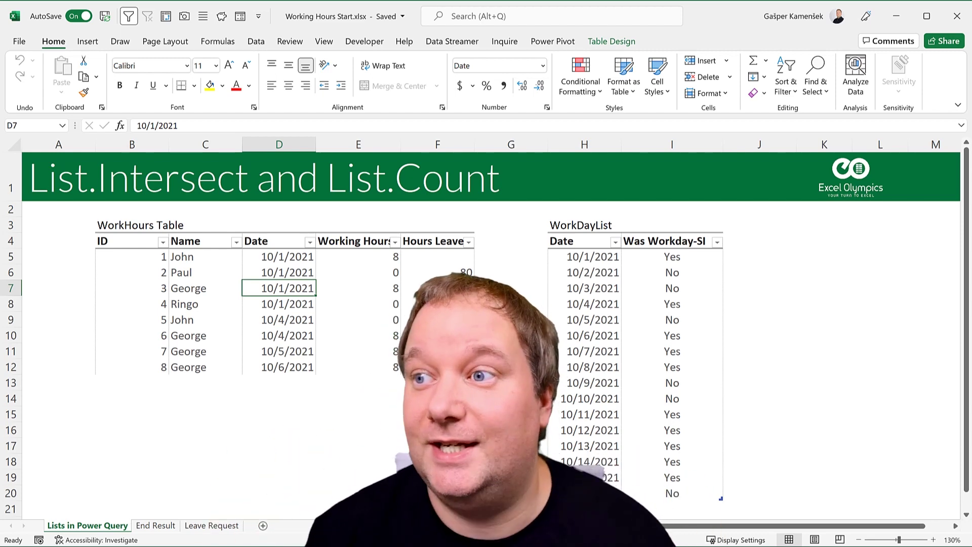
Review the source data: Was Workday-SI values I5:I20, date in D6, 80 leave hours in F6
left_click_drag(692, 253, 684, 496)
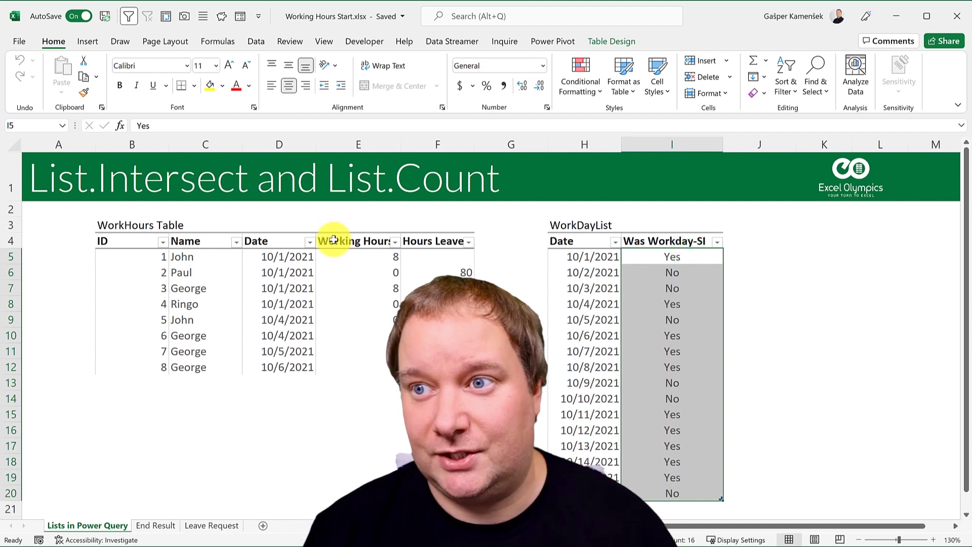
left_click(304, 274)
left_click(450, 272)
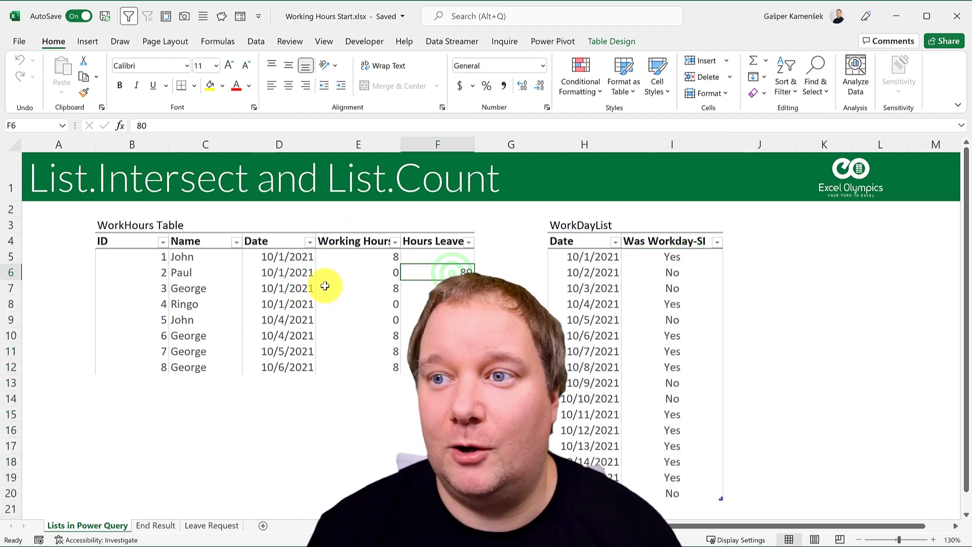